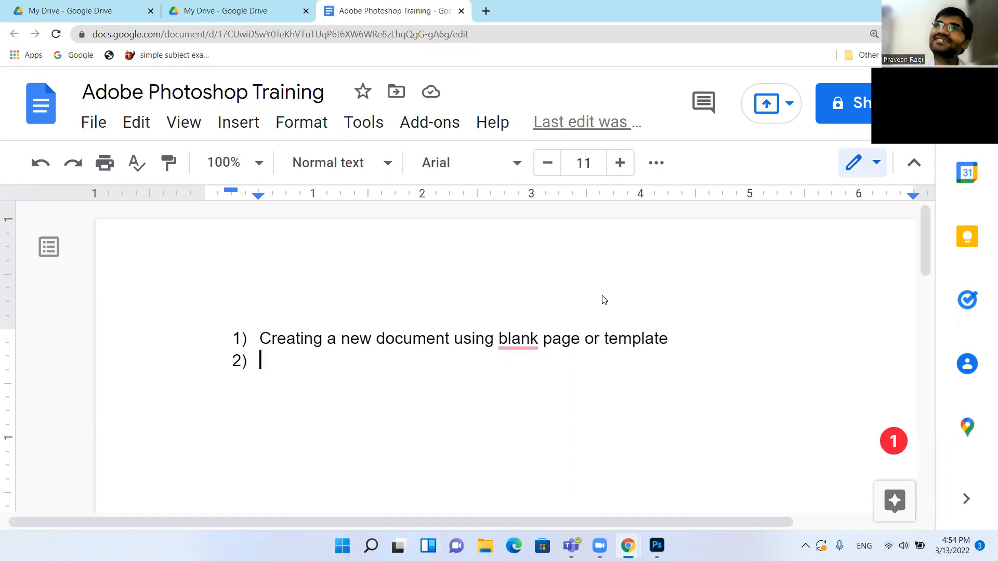
Switch to Photoshop and create a new document from the A4 print preset, with the Move tool active
key("alt+Tab")
left_click(40, 93)
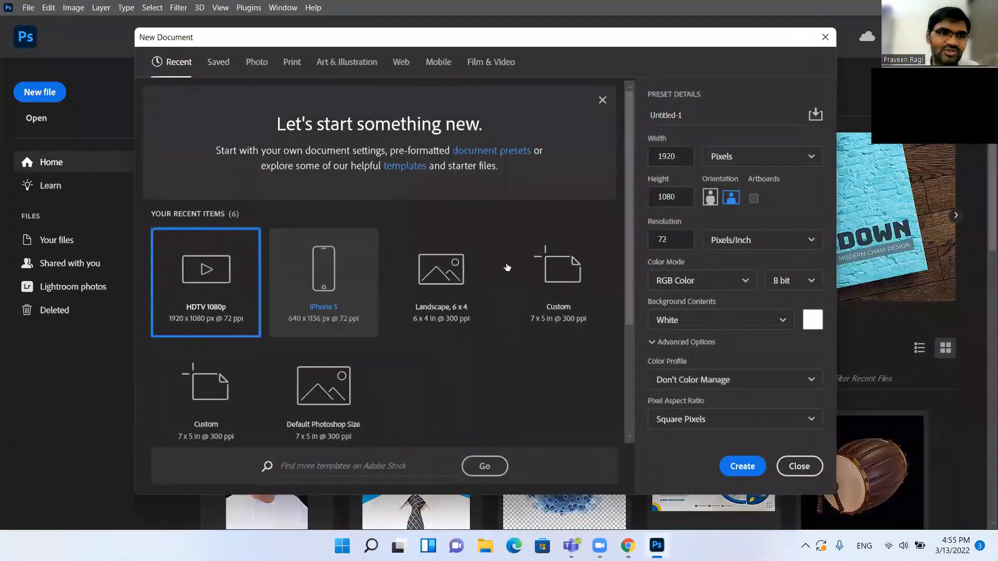
left_click(293, 64)
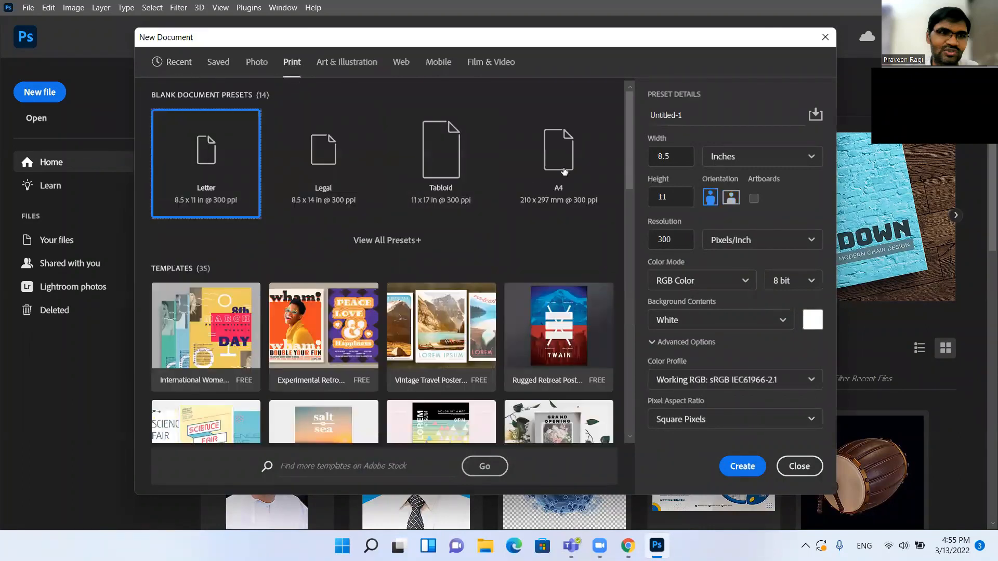
left_click(546, 151)
left_click(748, 468)
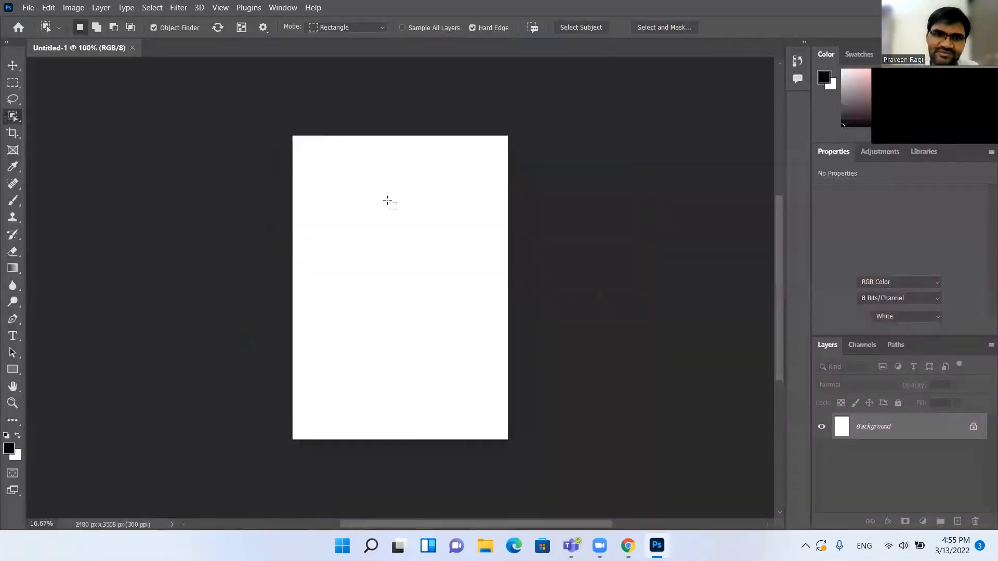
left_click(13, 66)
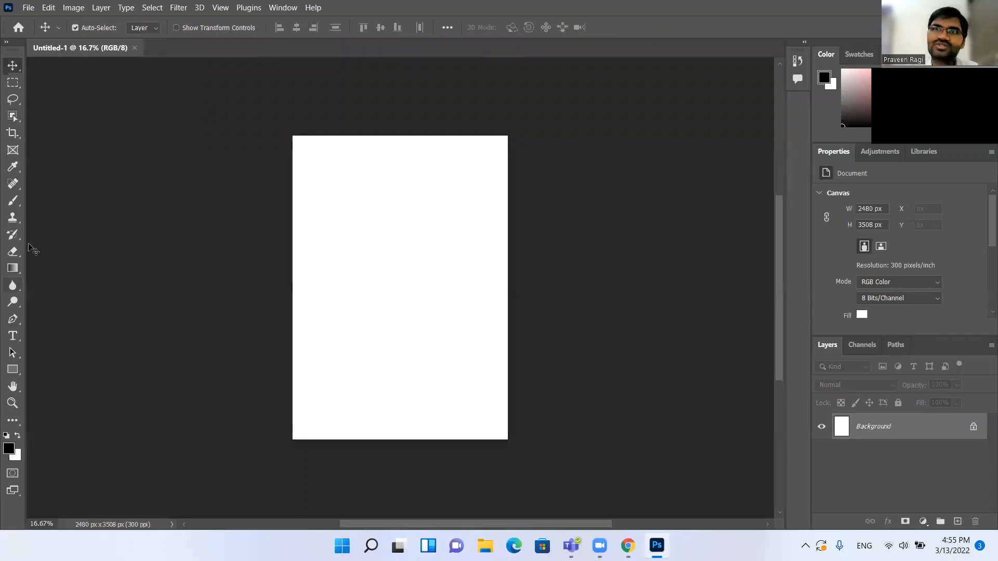
key("ctrl+plus")
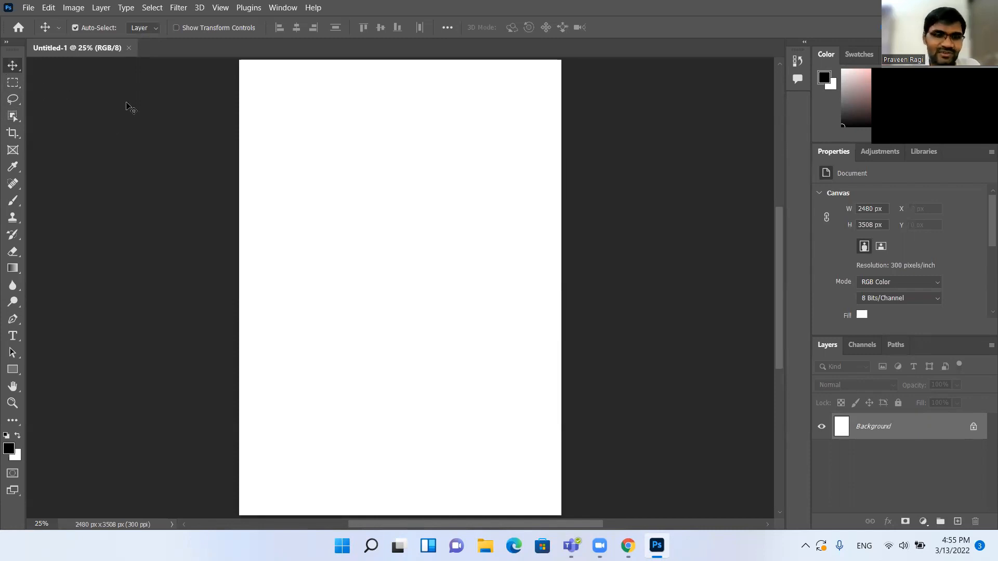
Switch to the Google Docs training outline, add "Tools" as item 2 and start an indented sub-item beneath it
key("alt+Tab")
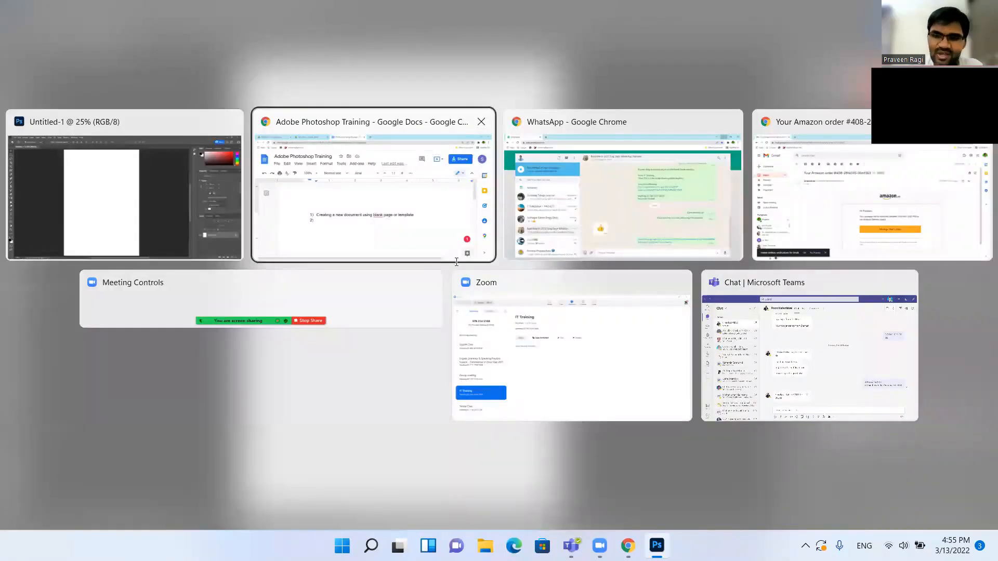
type("Tools")
key("Return")
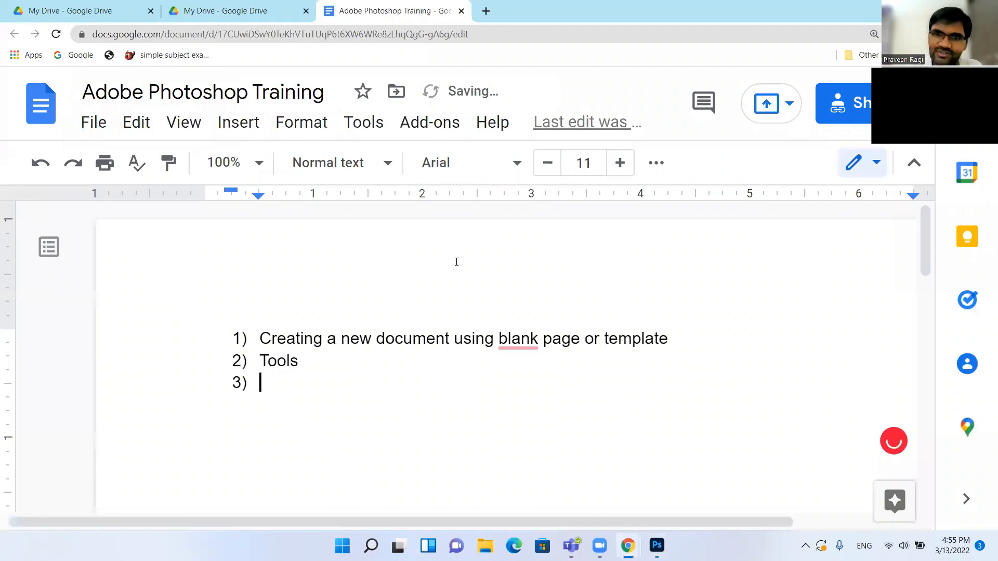
left_click(658, 164)
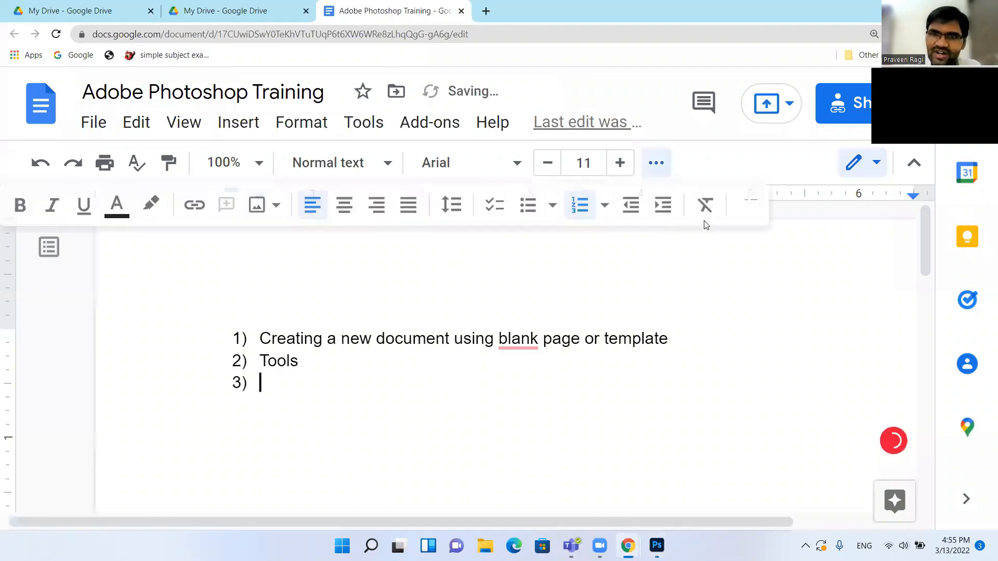
left_click(663, 207)
Look up the Move tool group in Photoshop and list "Move Tool" and "Artboard tool" as sub-items in the Google Docs outline
key("alt+Tab")
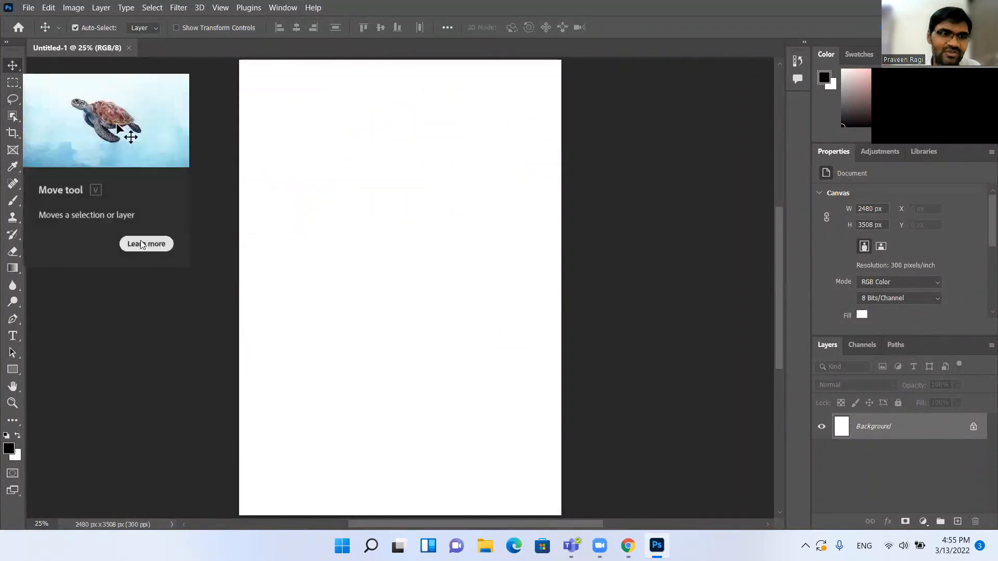
right_click(19, 71)
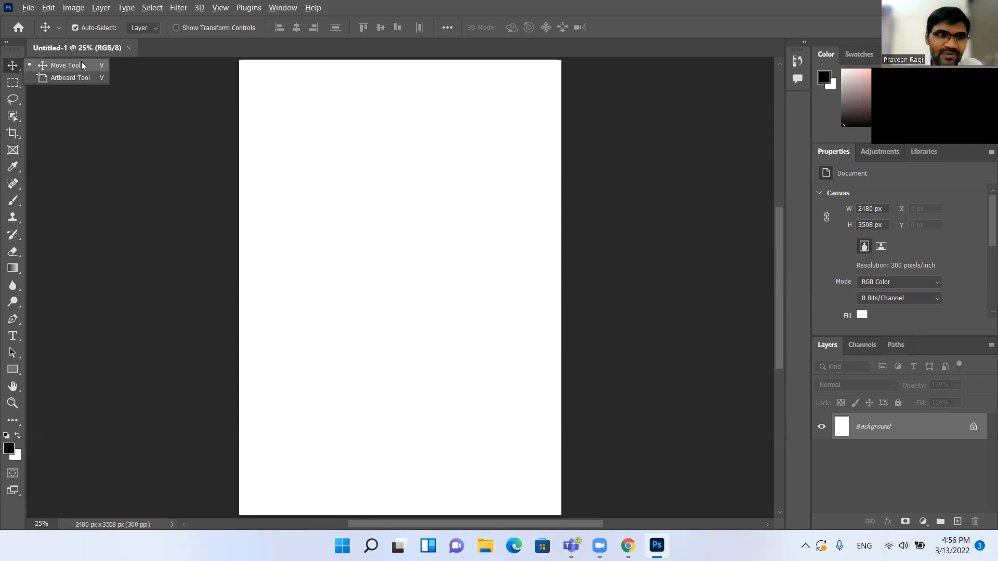
key("alt+Tab")
type("Move Tool")
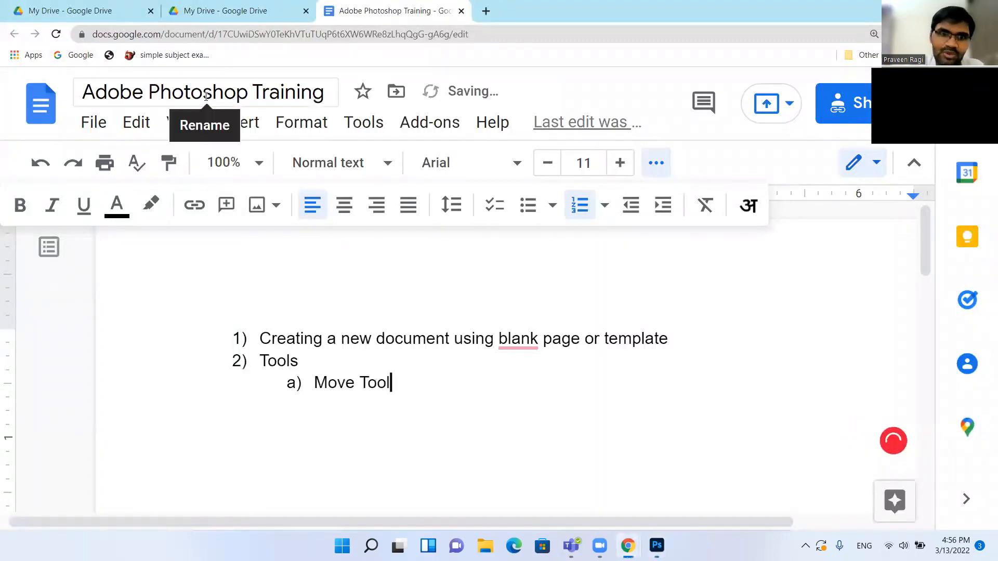
key("Return")
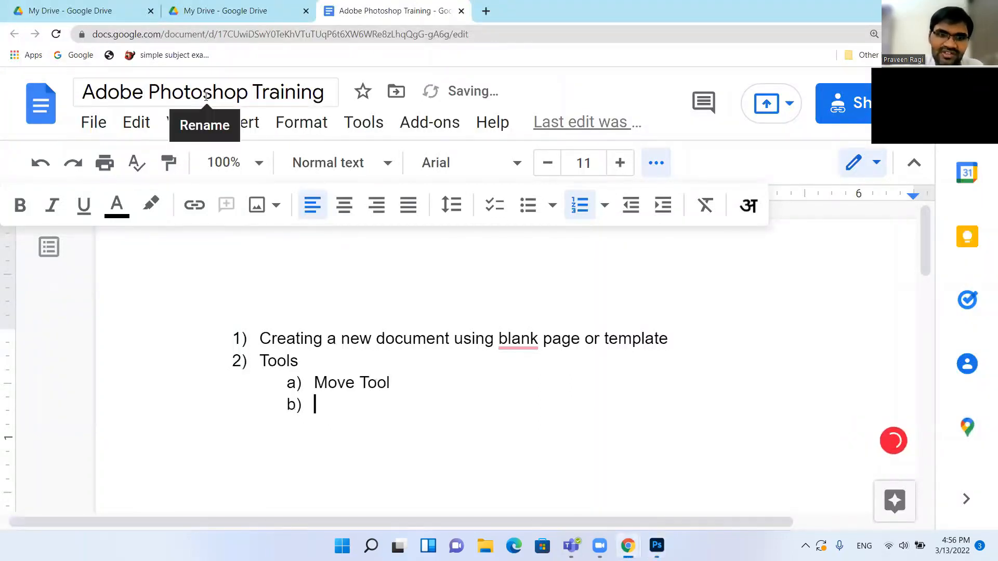
type("Artboard tool")
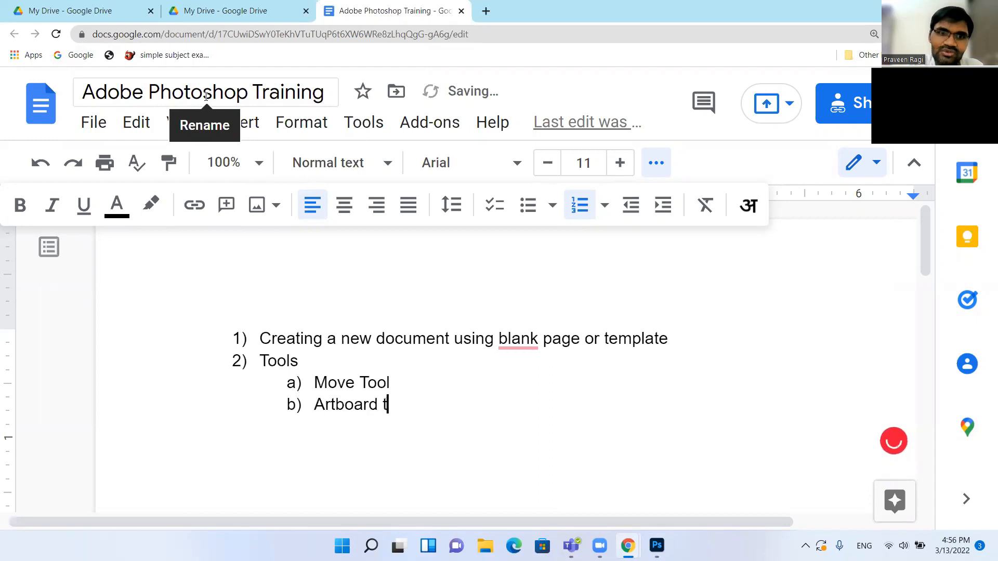
Insert an empty item below "Move Tool" and indent it one level deeper
key("Up")
key("Return")
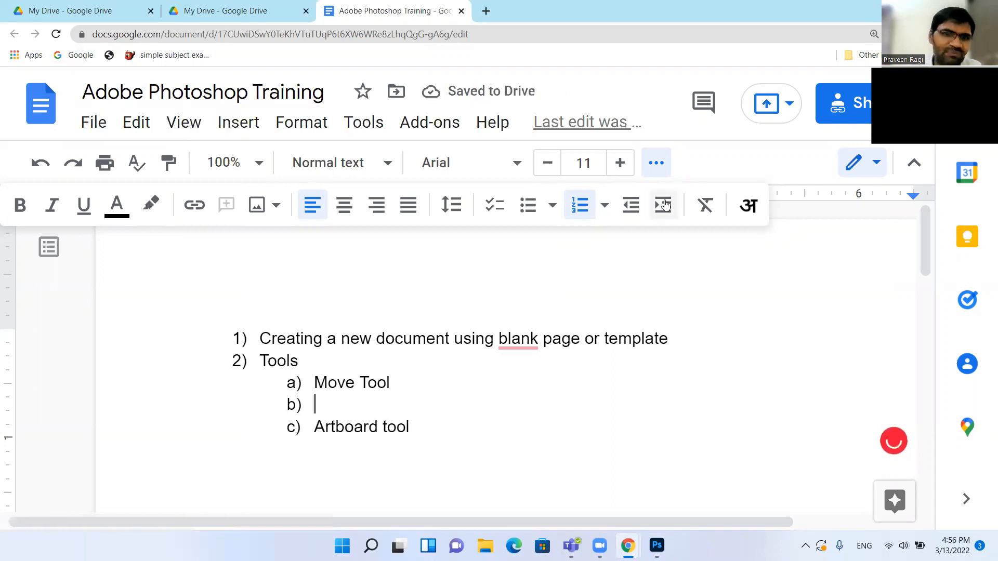
left_click(655, 212)
Switch to Photoshop and add a horizontal text layer containing a person's first name to the A4 page
key("alt+Tab")
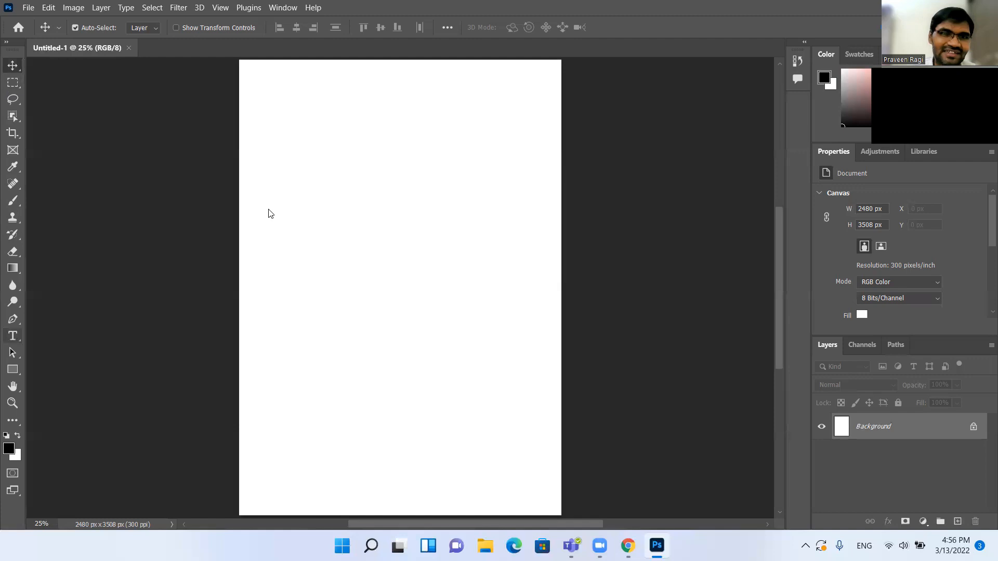
right_click(12, 336)
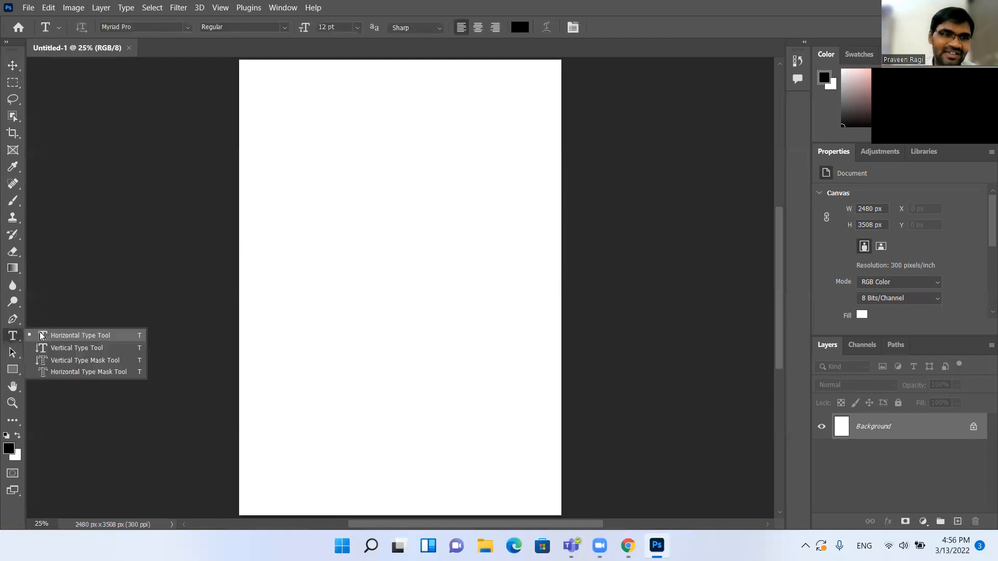
left_click(79, 334)
left_click(270, 217)
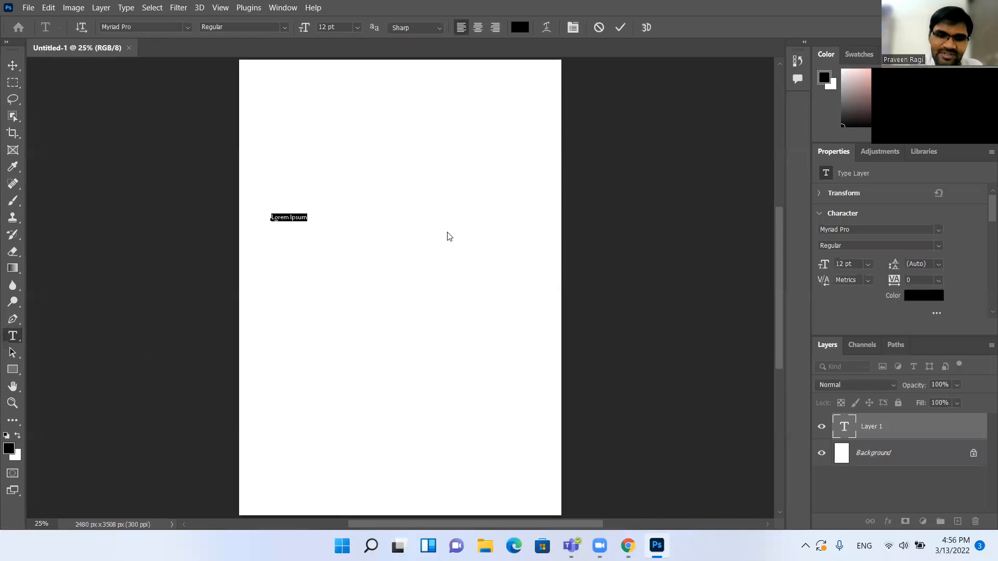
key("BackSpace")
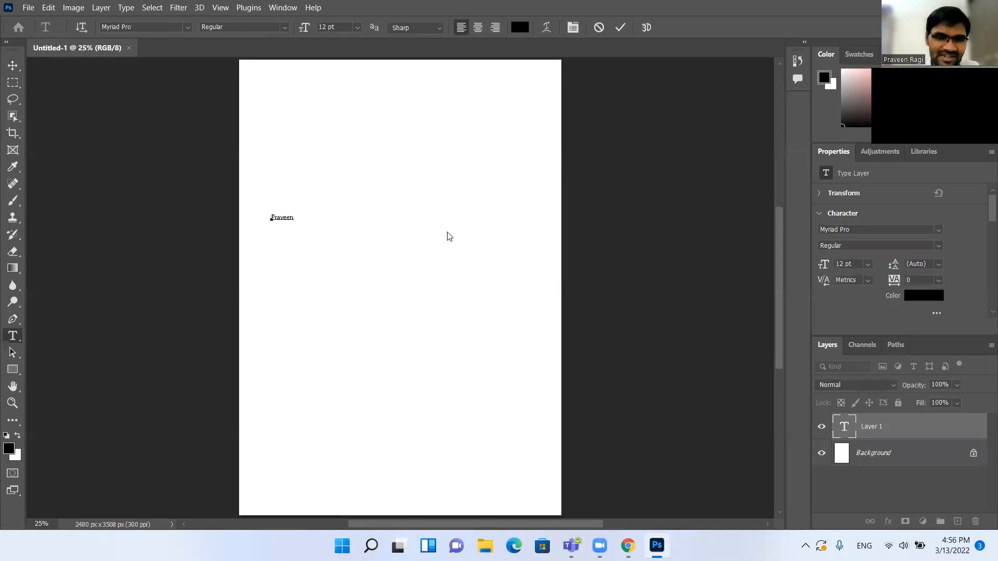
Set the font size of the whole name text to 72 pt
key("ctrl+a")
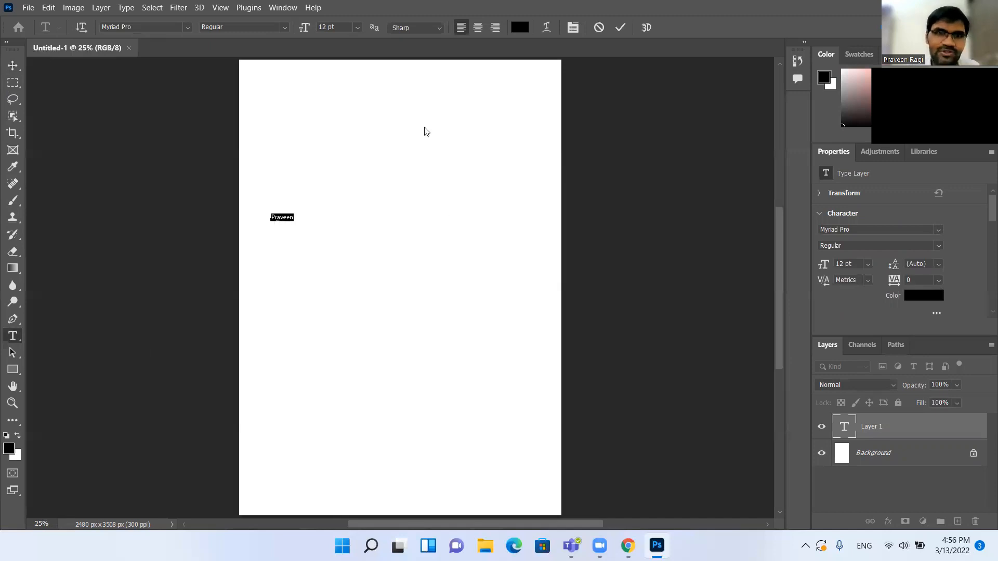
left_click(358, 27)
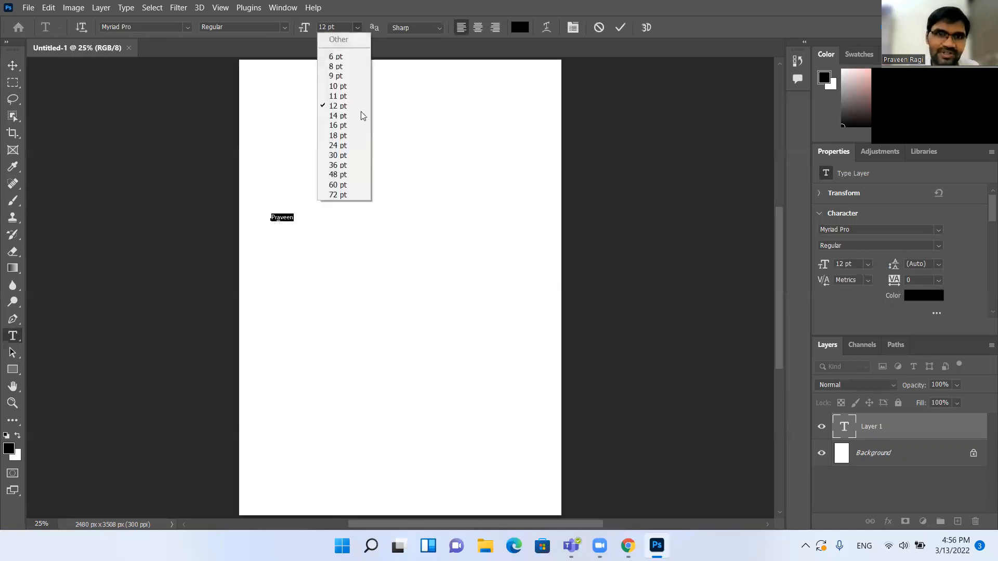
left_click(349, 193)
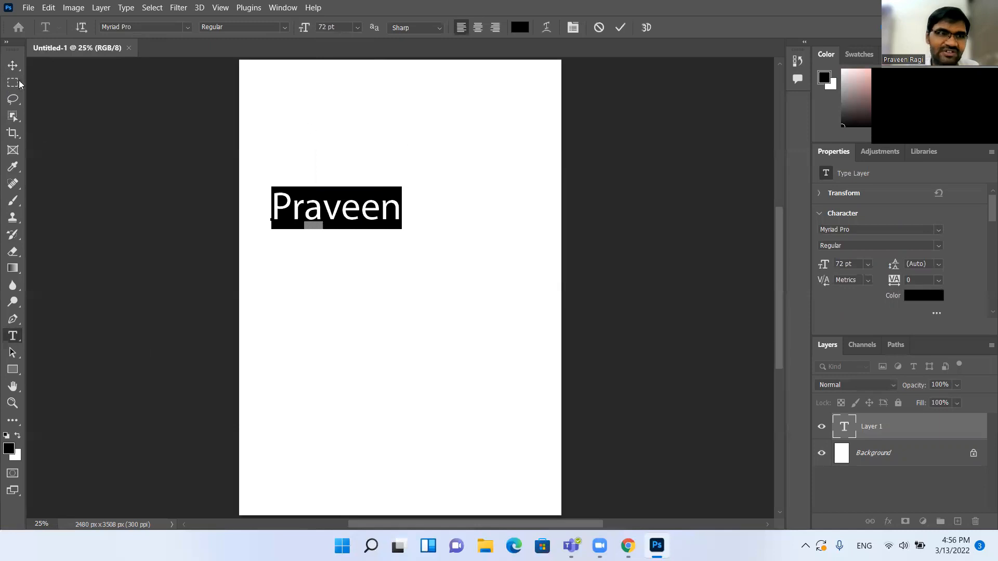
Move the name text to the page's middle with the Move tool, and reposition it in the page's upper-left corner
left_click(359, 214)
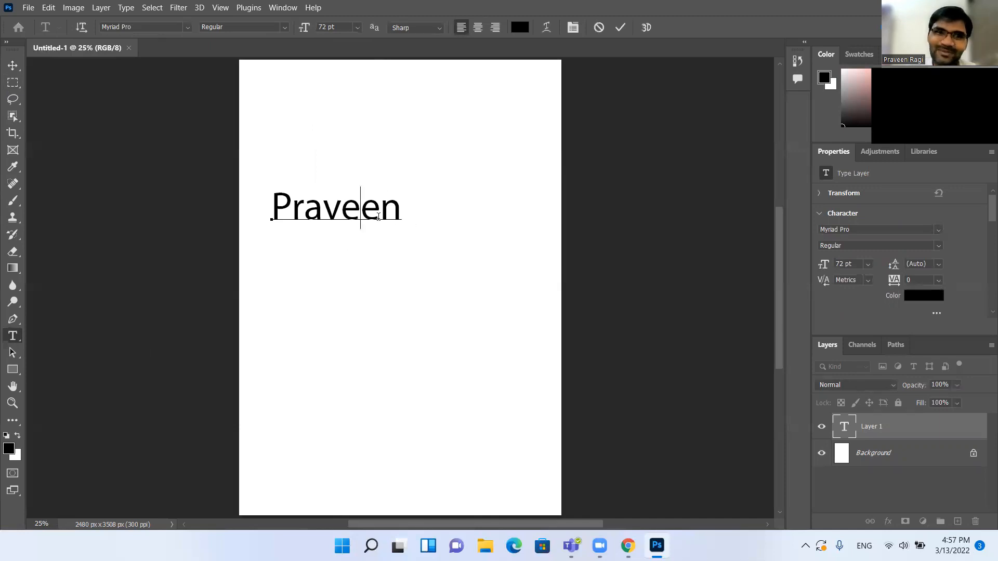
left_click(13, 66)
left_click_drag(398, 225, 391, 326)
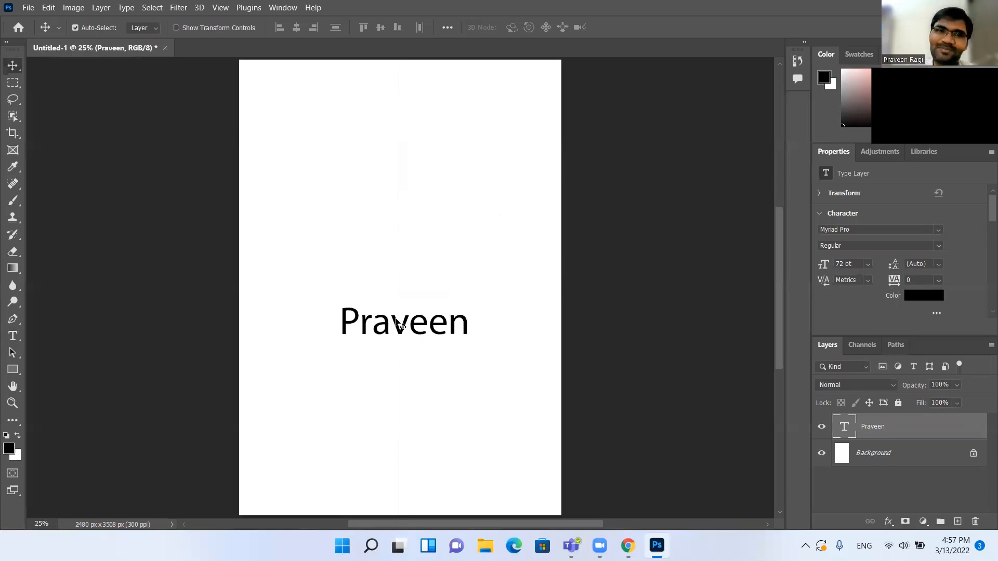
left_click_drag(421, 327, 351, 100)
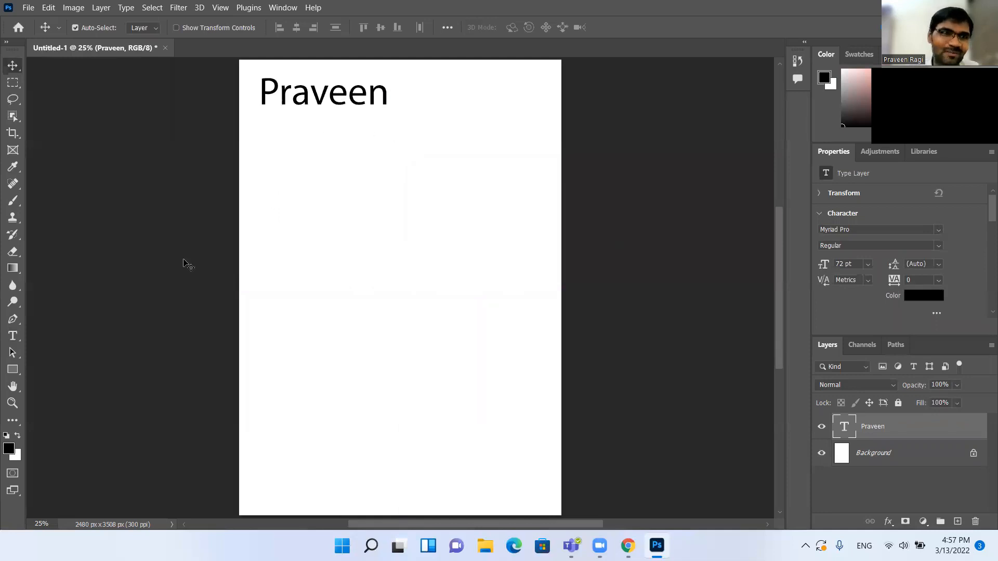
Add a second text layer with another first name and move it to the page's upper-right corner, level with the first
left_click(12, 335)
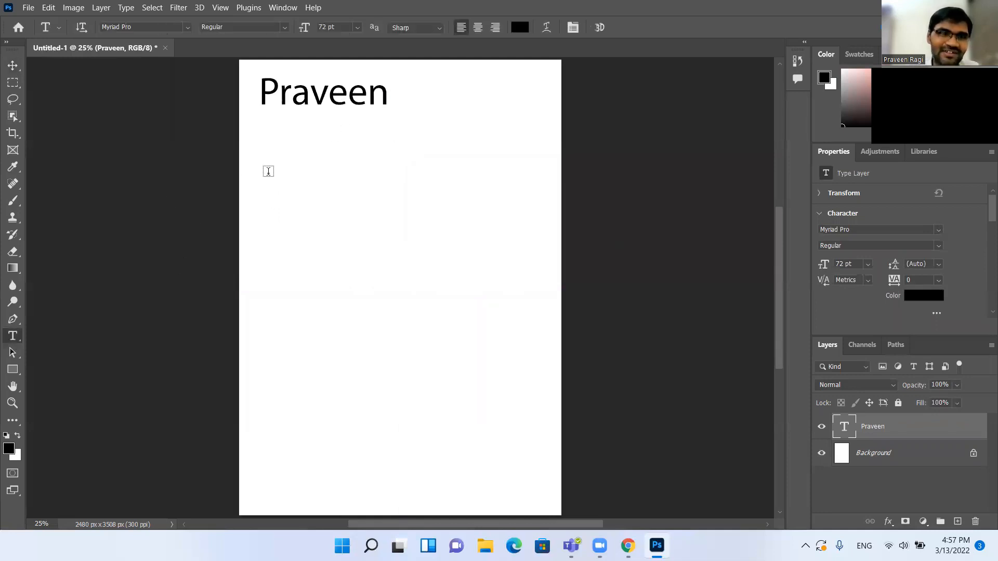
left_click(263, 172)
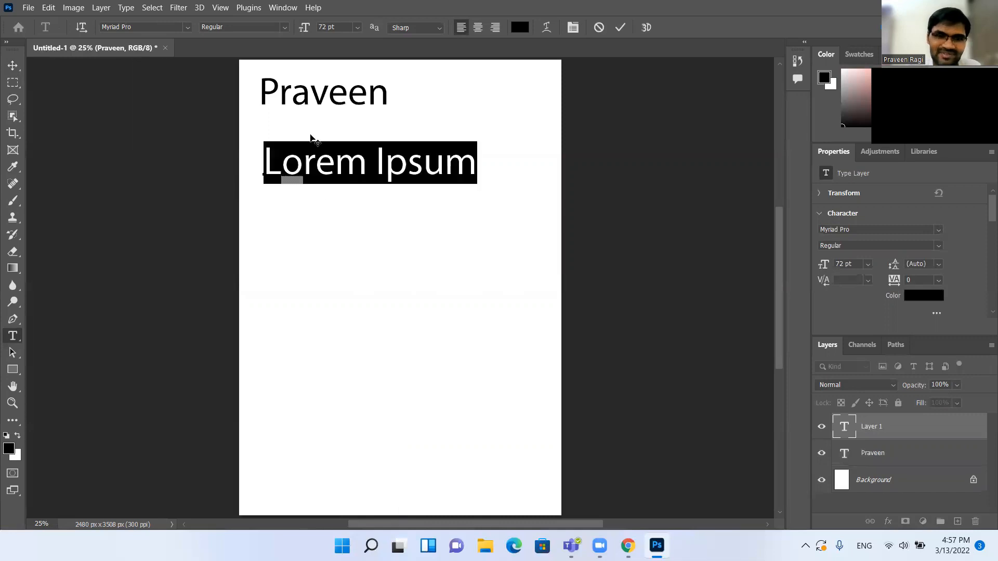
type("Basil")
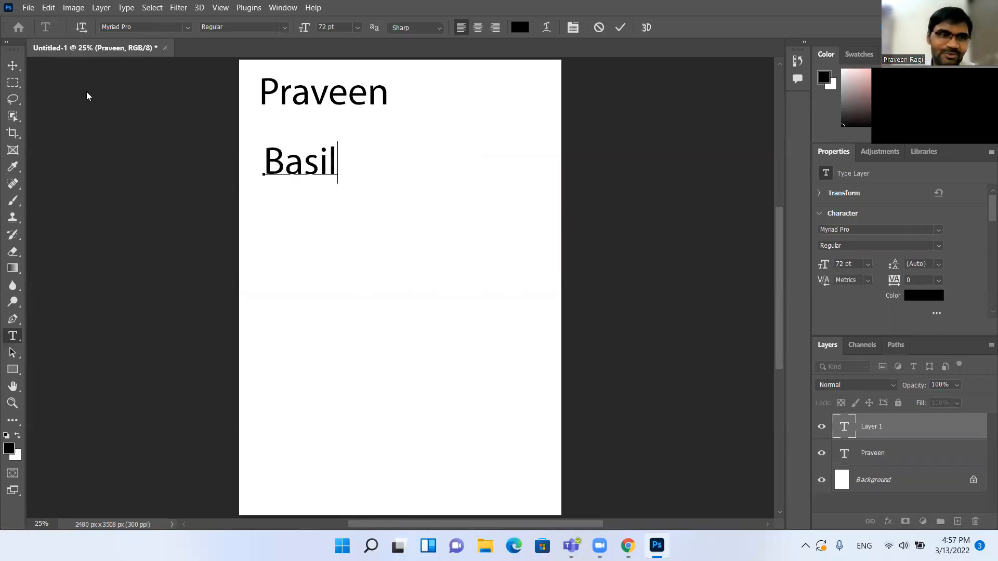
left_click(13, 65)
left_click_drag(322, 162, 502, 91)
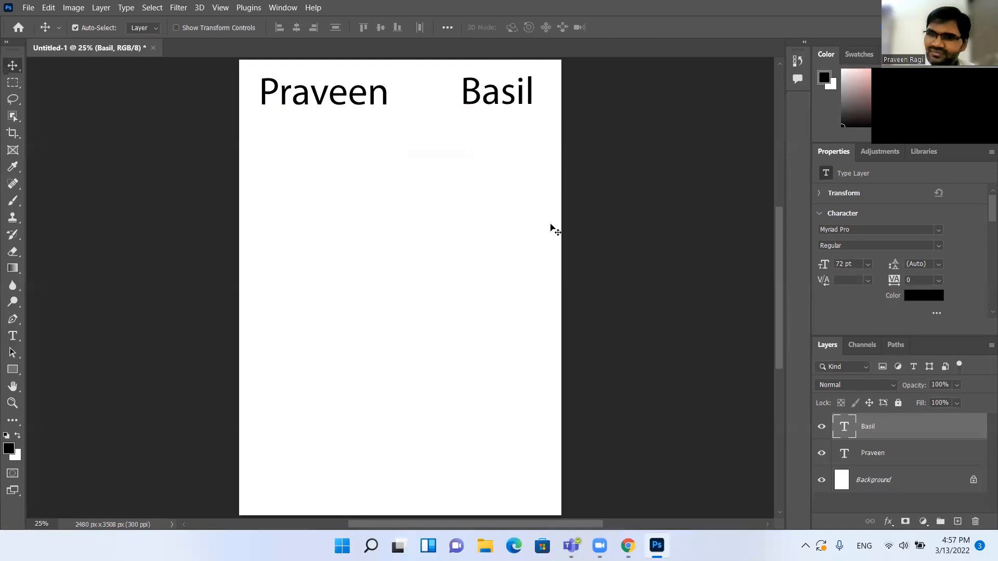
Open the laptop-on-books image pcpu_266w_210811.jpg from the Images & Templates folder on drive E
left_click(28, 8)
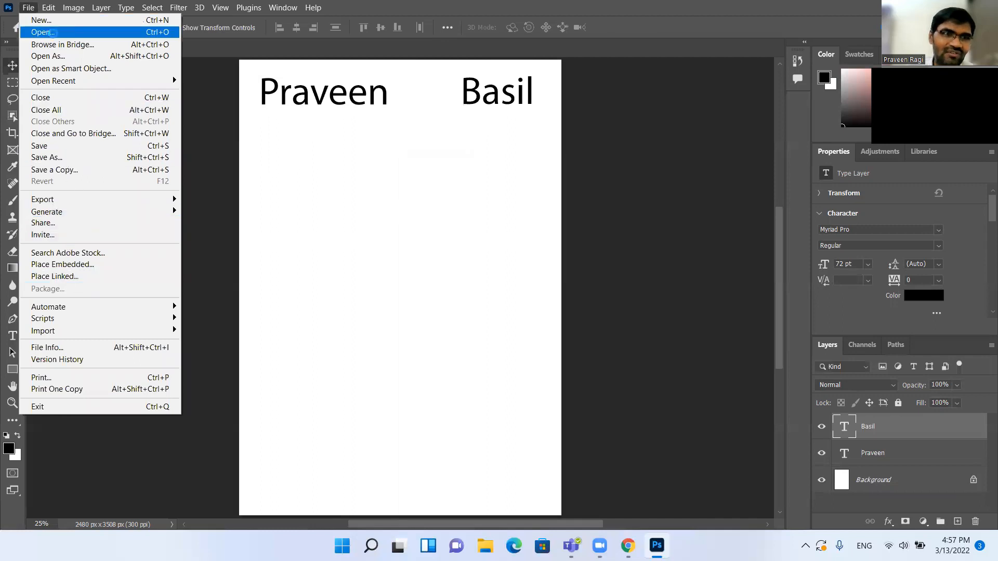
left_click(50, 33)
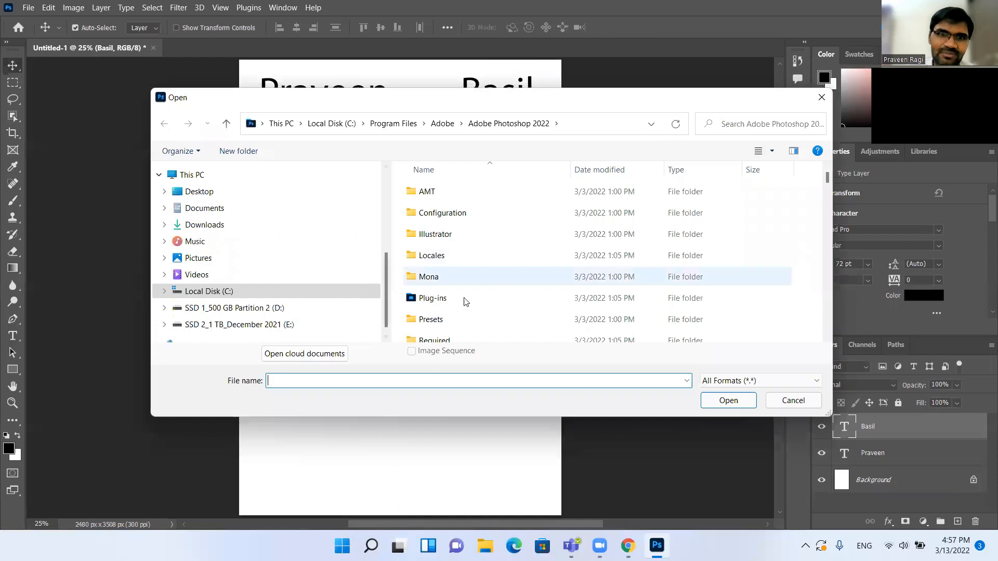
left_click(221, 325)
double_click(469, 237)
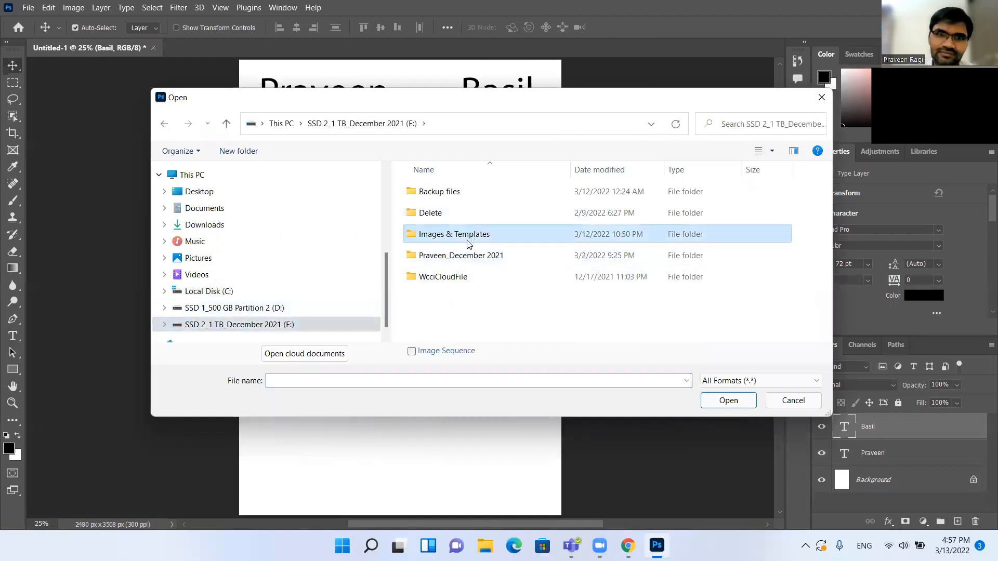
double_click(474, 279)
left_click(445, 219)
double_click(445, 223)
double_click(510, 203)
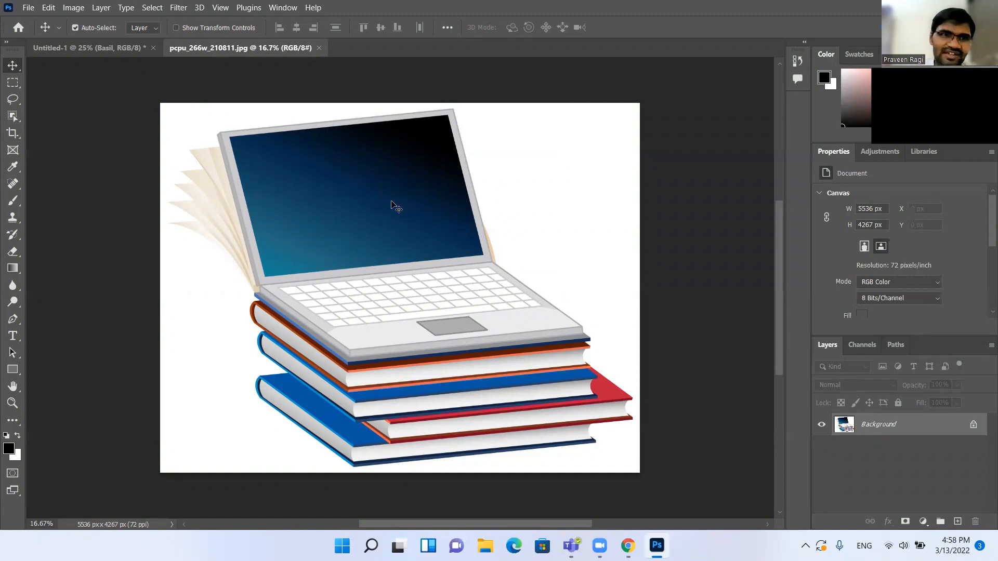
View the A4 document with the two names and return to the laptop image
left_click(75, 47)
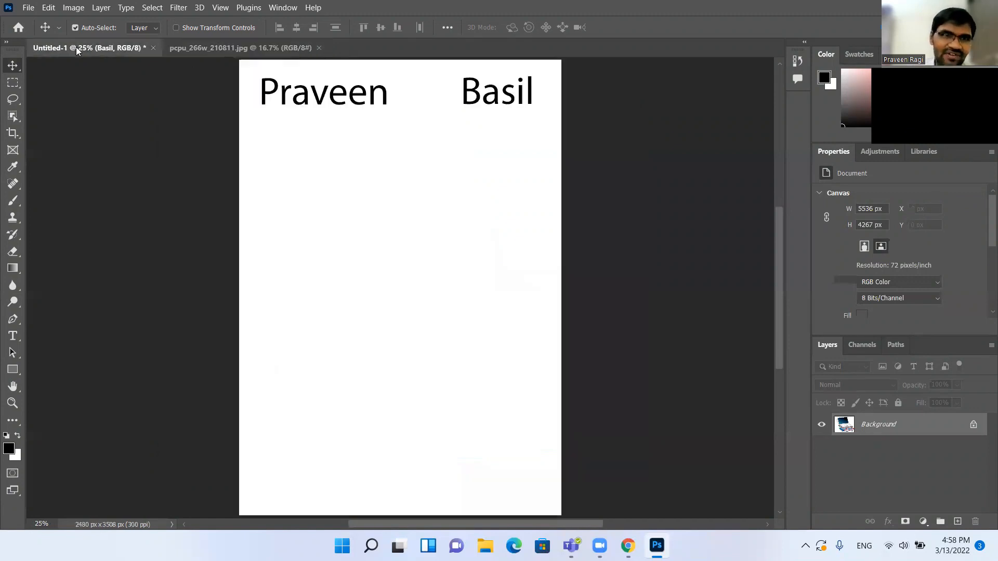
left_click(91, 47)
left_click(224, 48)
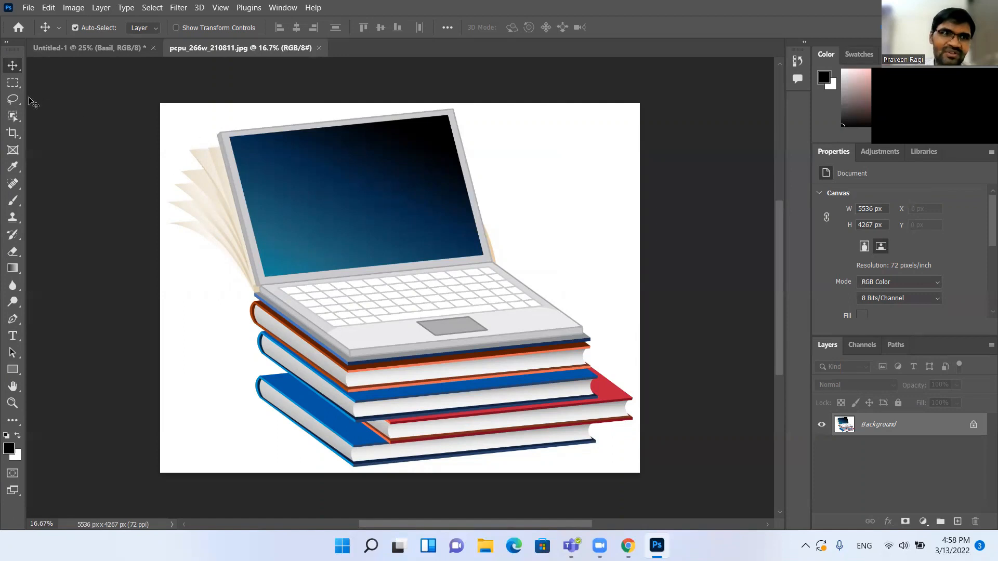
Select the entire laptop image with the Rectangular Marquee tool and copy it
left_click(12, 83)
right_click(14, 84)
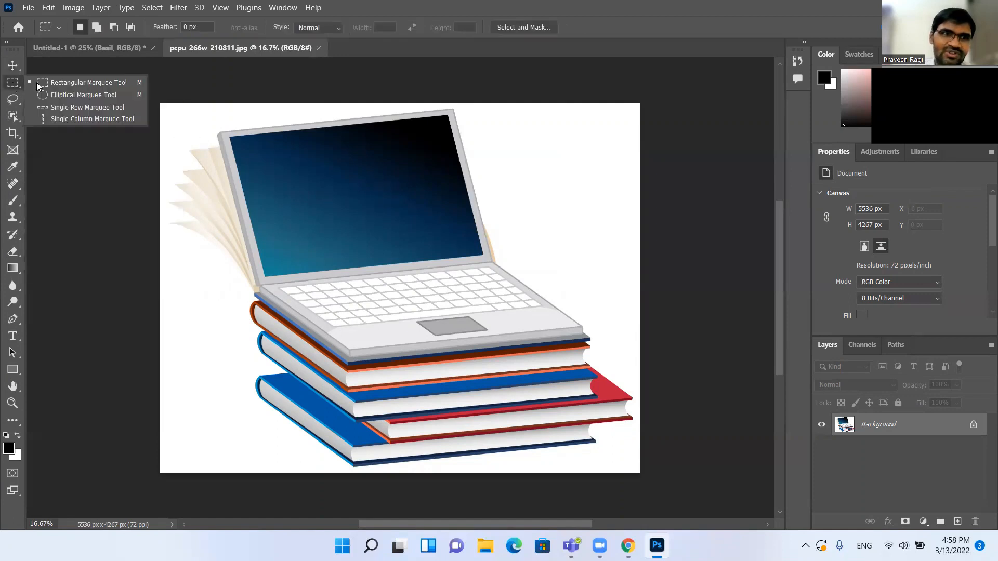
left_click(96, 83)
left_click_drag(148, 98, 749, 468)
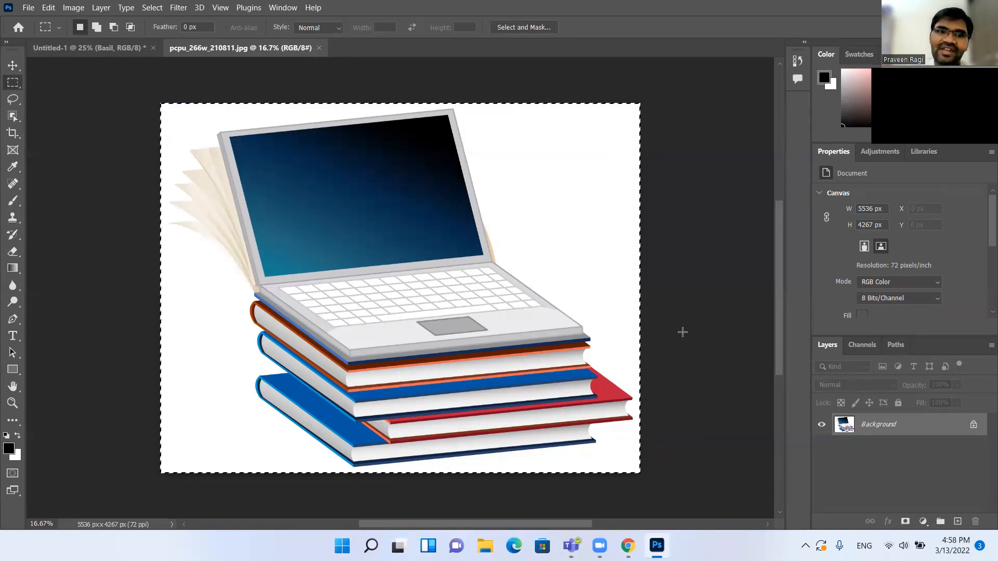
left_click(48, 8)
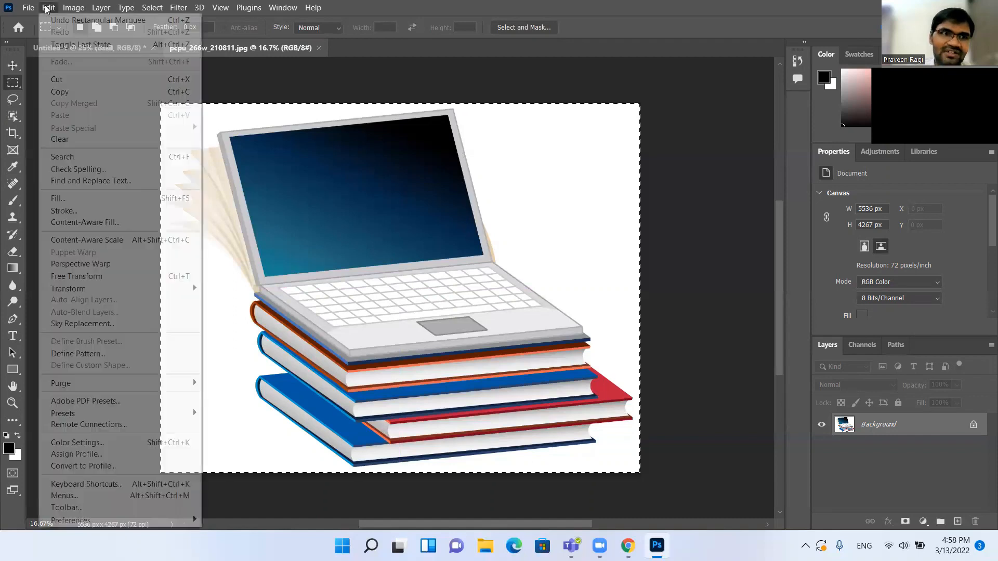
left_click(68, 94)
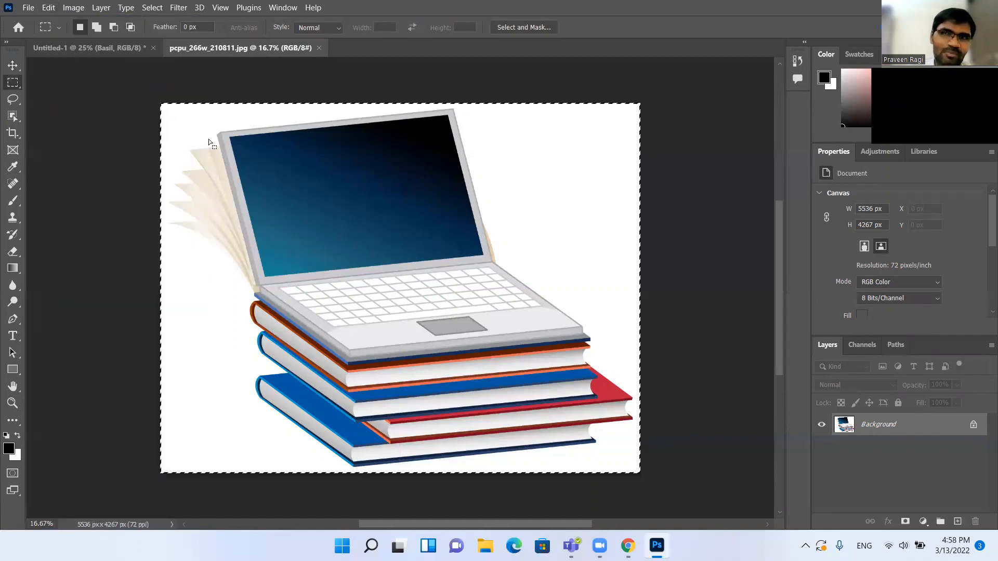
Paste the copied laptop image into the Untitled-1 document as a new layer
left_click(85, 49)
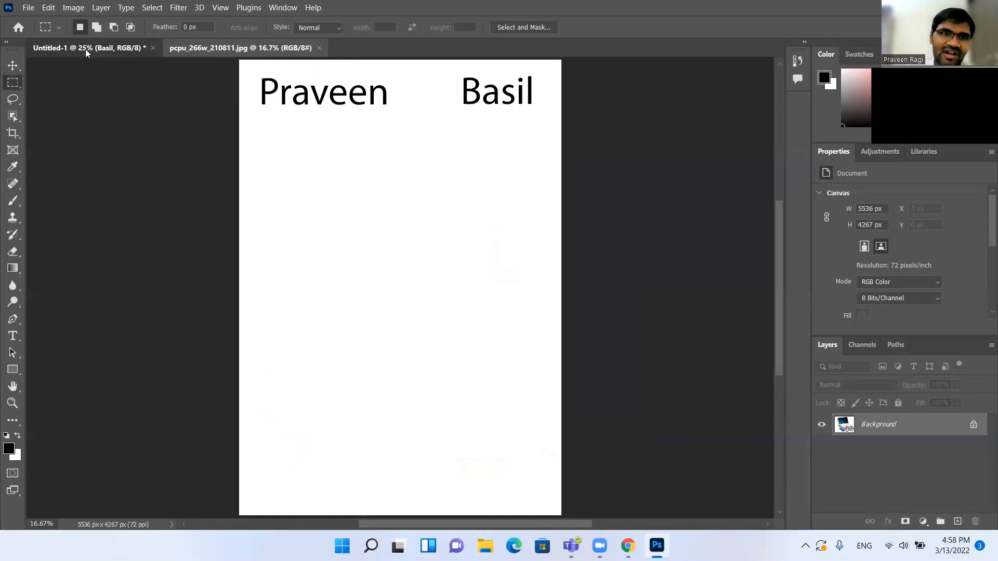
left_click(47, 8)
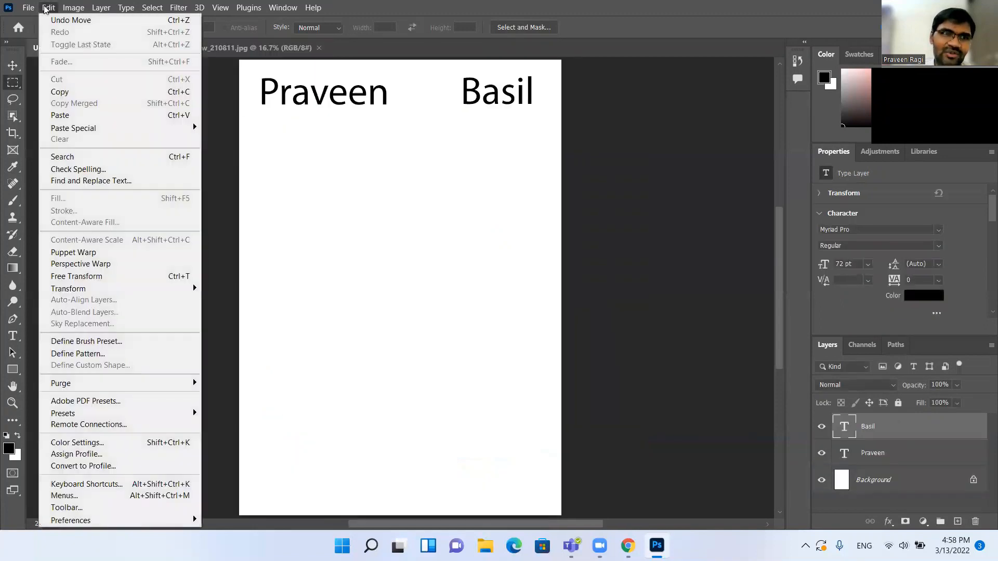
left_click(78, 114)
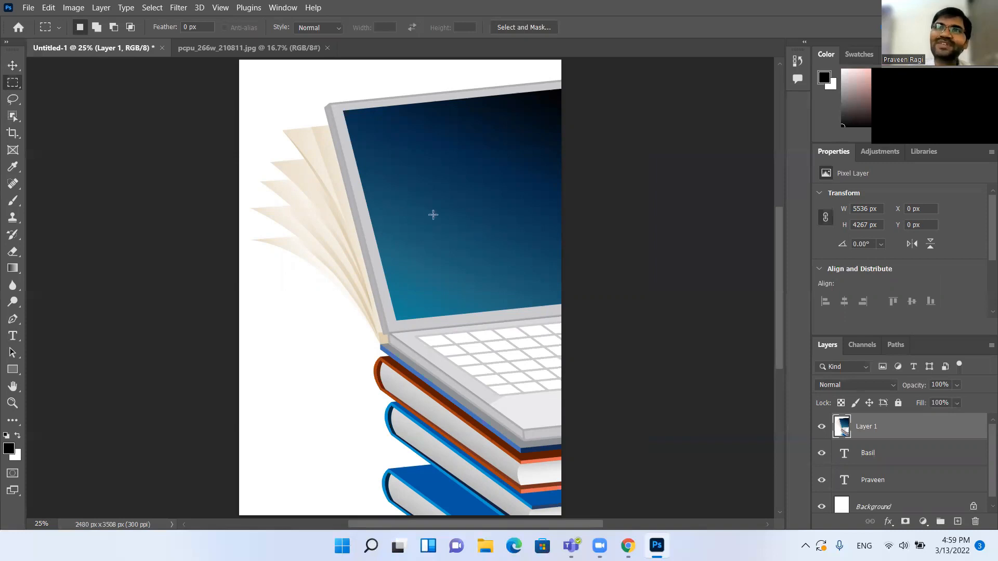
Move the pasted laptop image below the two names with the Move tool
left_click(13, 66)
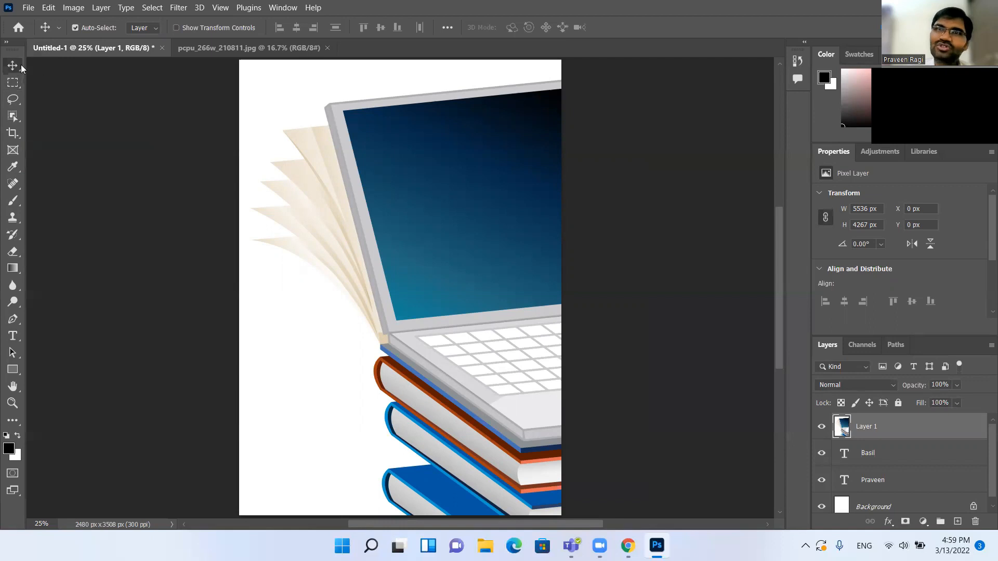
left_click_drag(419, 148, 318, 317)
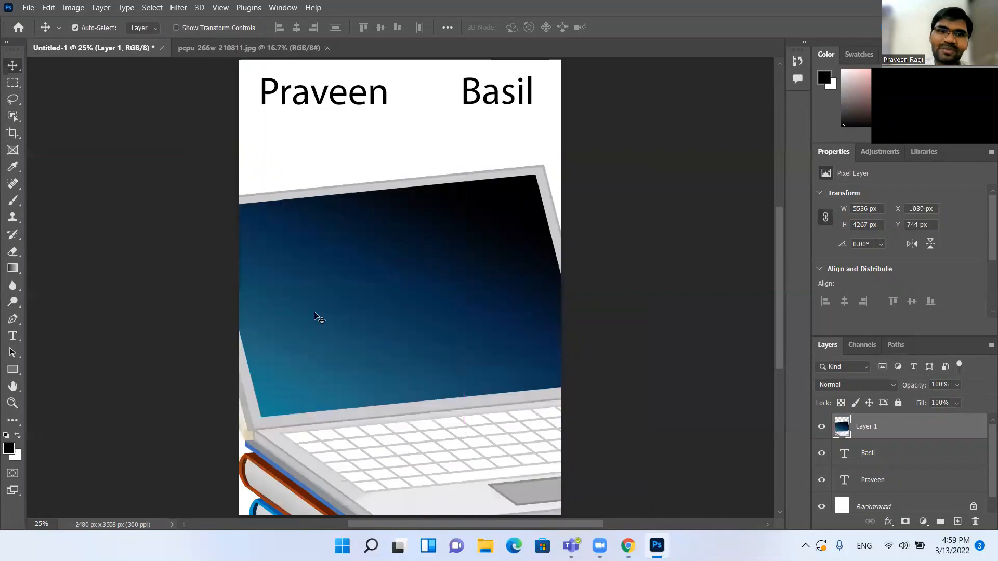
left_click_drag(412, 357, 411, 318)
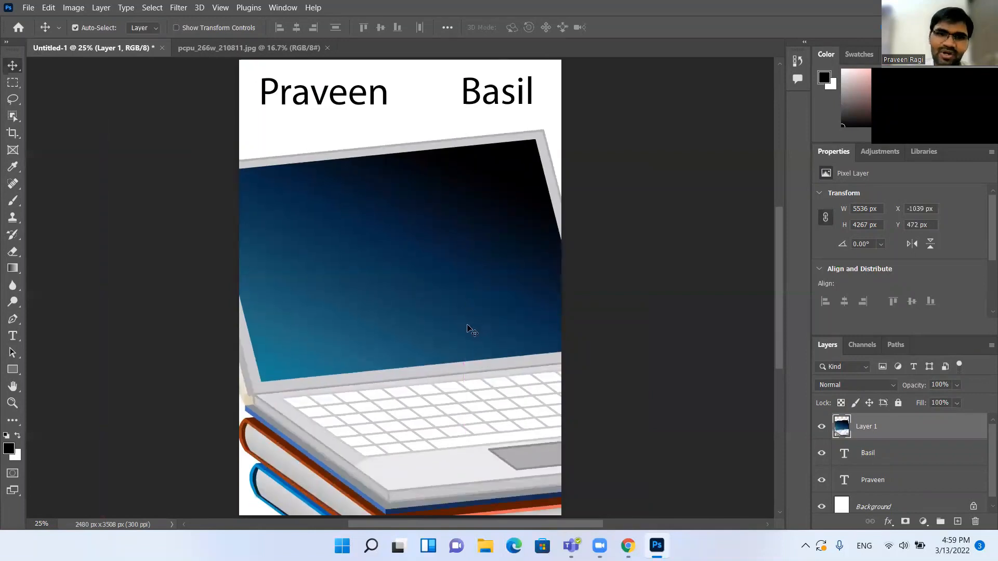
left_click(50, 9)
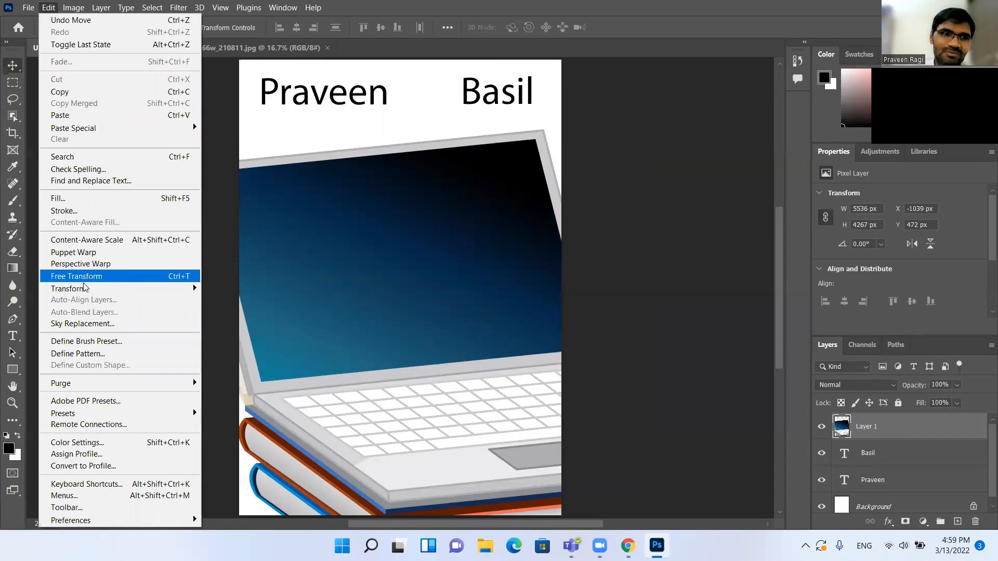
mouse_move(83, 289)
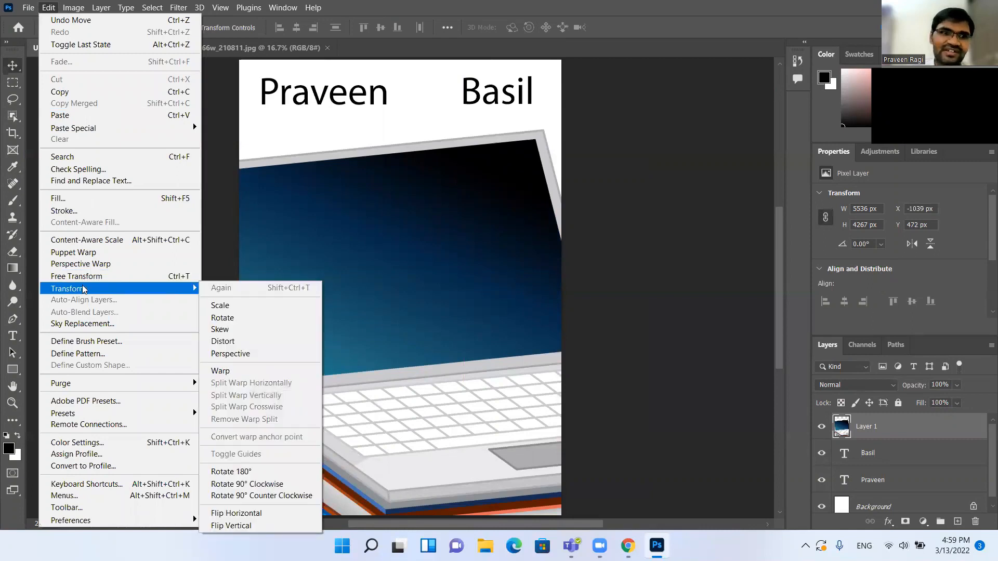
left_click(217, 307)
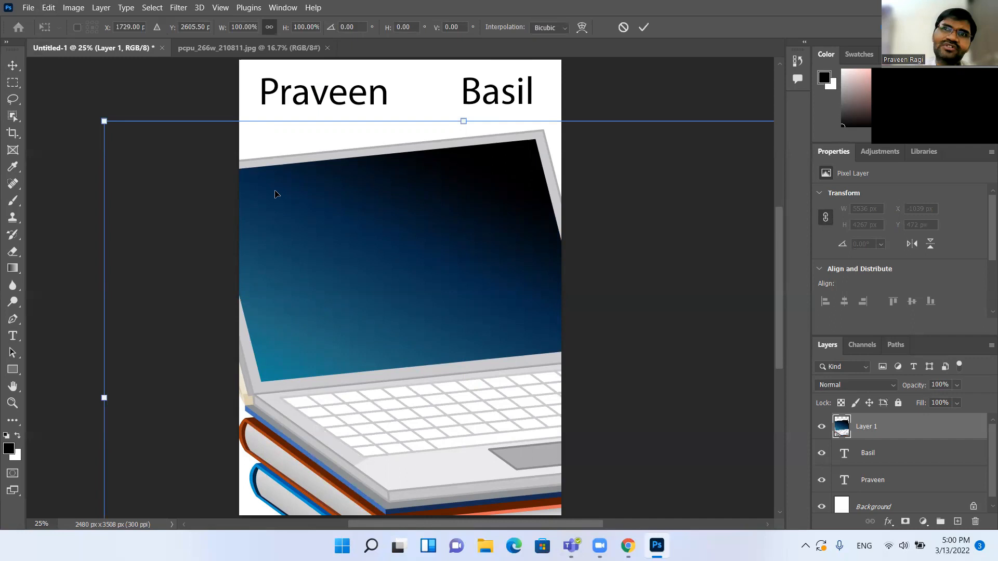
left_click_drag(104, 120, 156, 164)
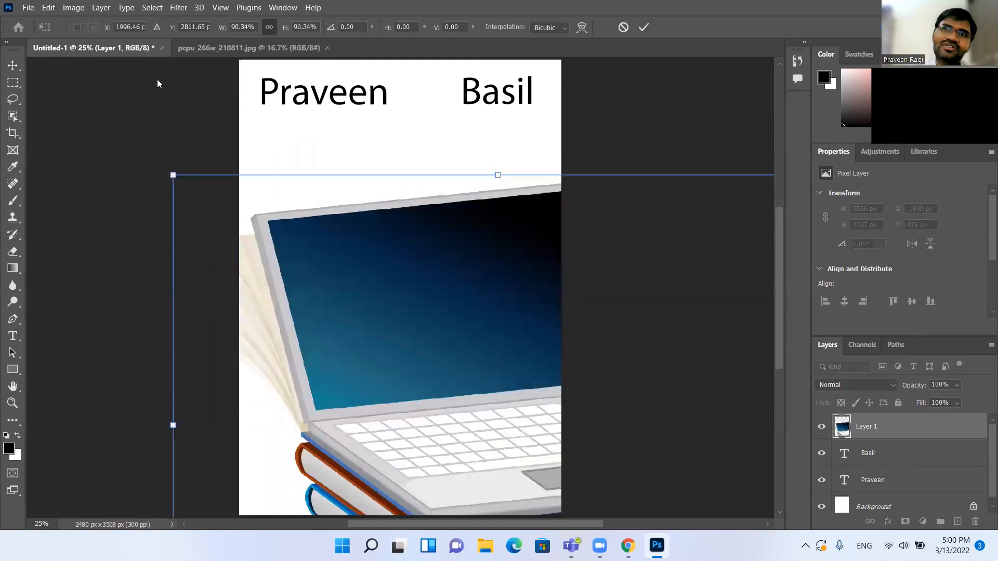
key("Return")
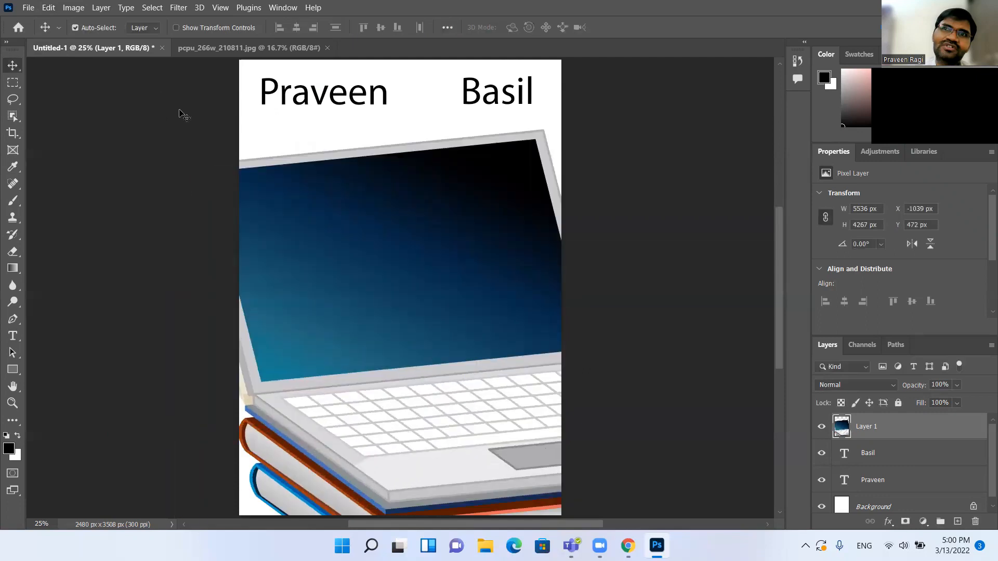
Scale the laptop image down to about 1249 × 963 px and place it centred beneath the two names
left_click(74, 7)
mouse_move(52, 8)
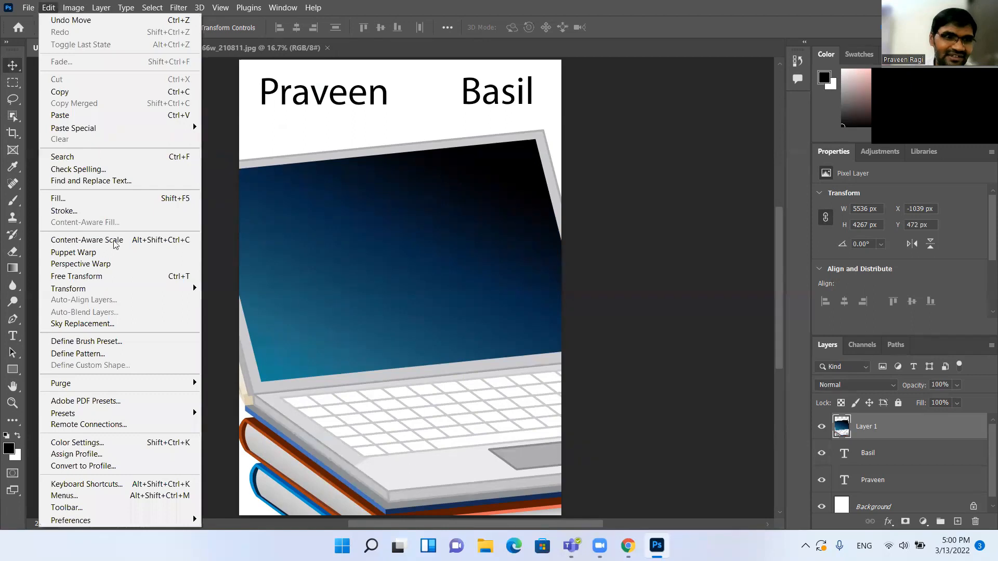
mouse_move(115, 288)
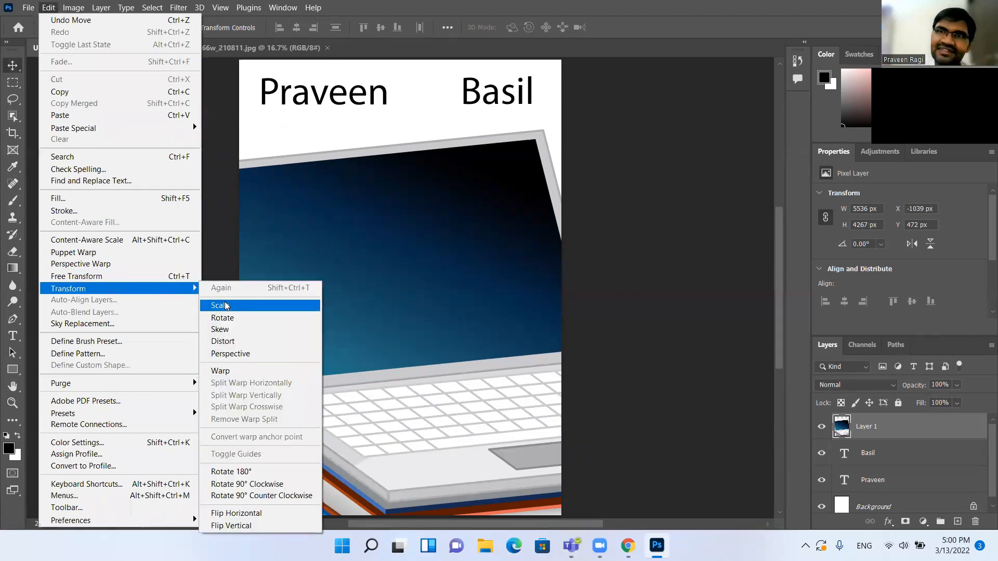
left_click(225, 305)
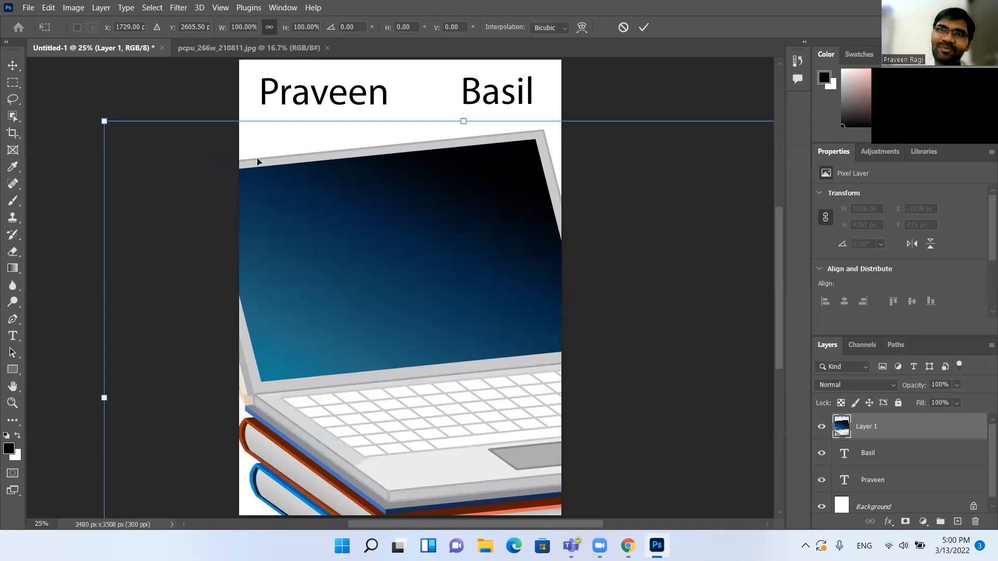
left_click_drag(104, 120, 514, 362)
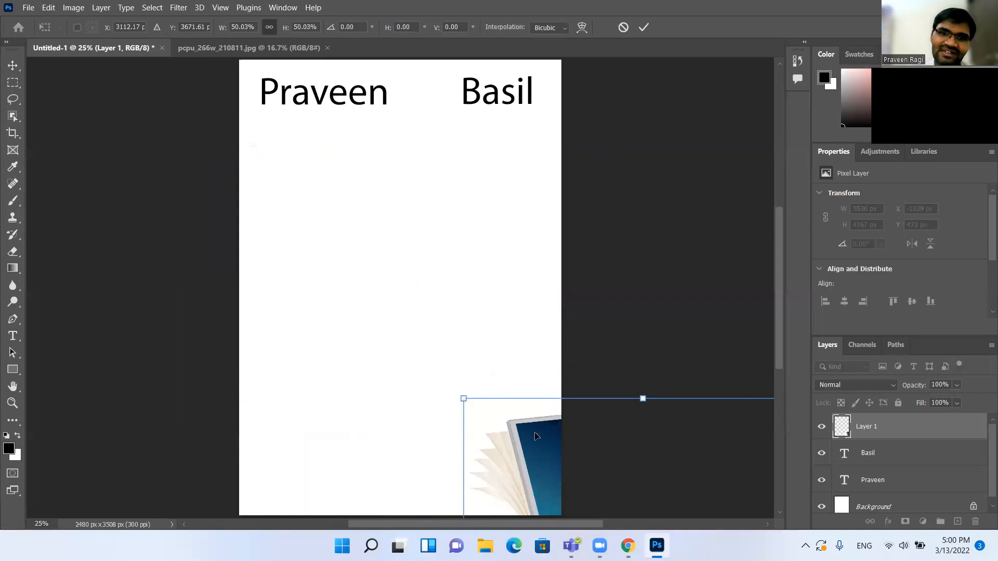
left_click_drag(531, 445, 311, 164)
left_click_drag(602, 395, 407, 242)
left_click_drag(333, 194, 411, 226)
key("Return")
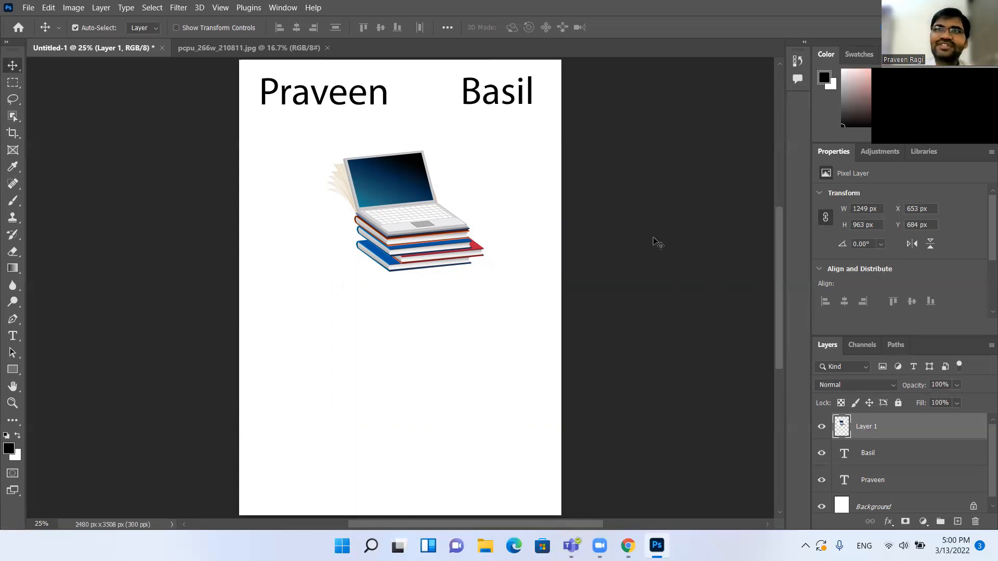
Detach the layer list, float it beside the page and enlarge it to show every layer
left_click_drag(826, 352, 591, 91)
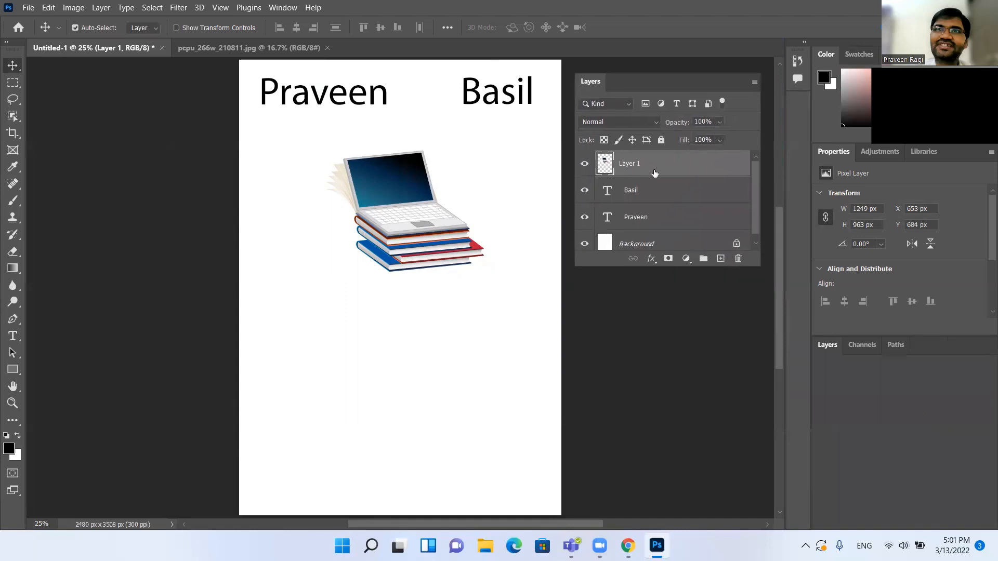
left_click_drag(659, 226, 658, 396)
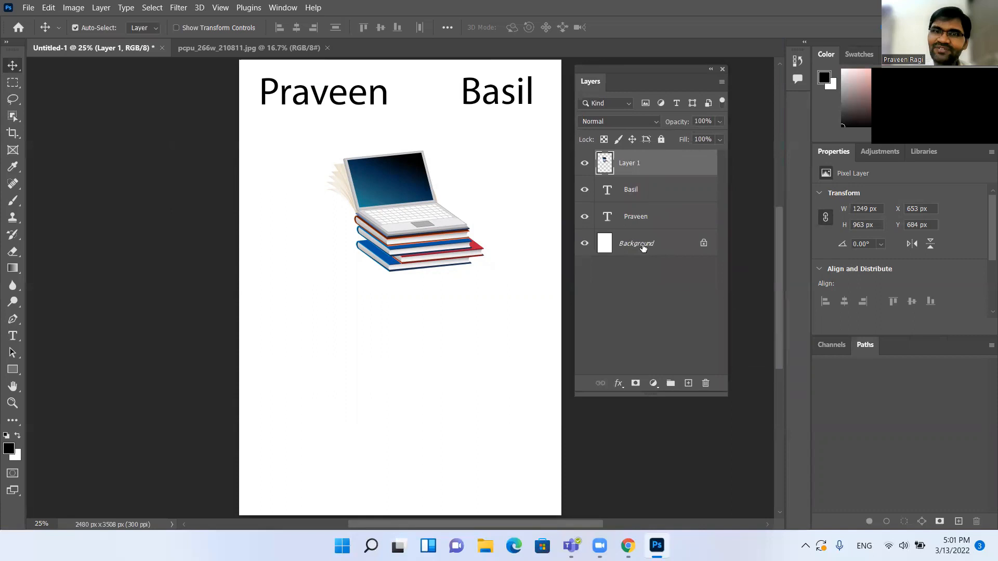
Select the background, text and laptop image layers in turn, and view the options available for the laptop image layer
left_click(671, 254)
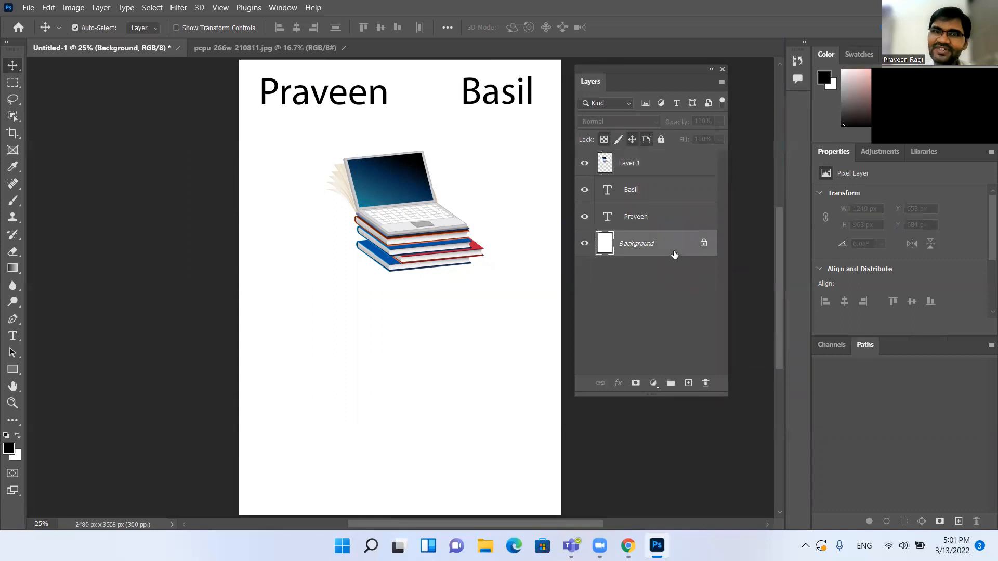
left_click(675, 224)
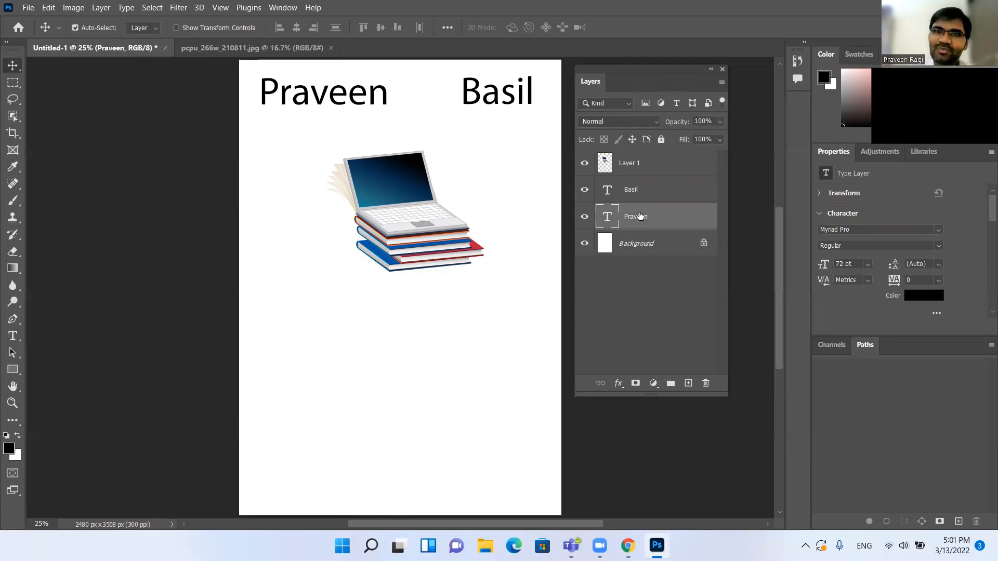
left_click(653, 197)
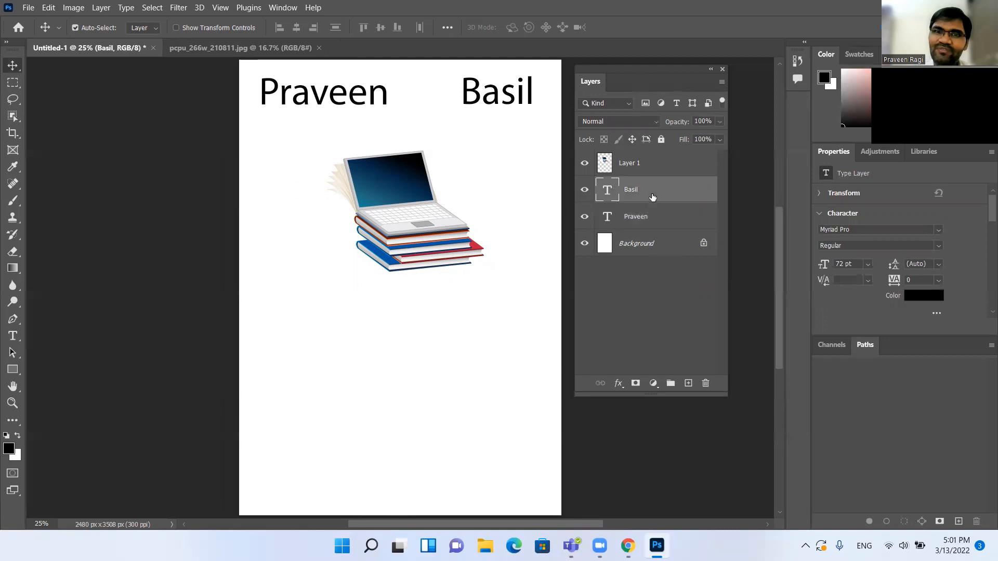
left_click(663, 165)
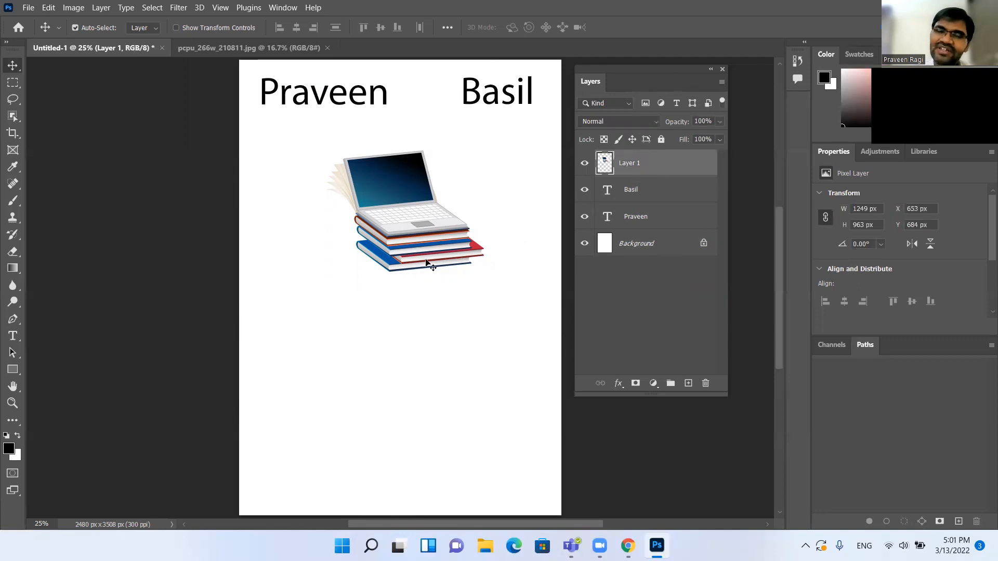
left_click(649, 189)
left_click(649, 213)
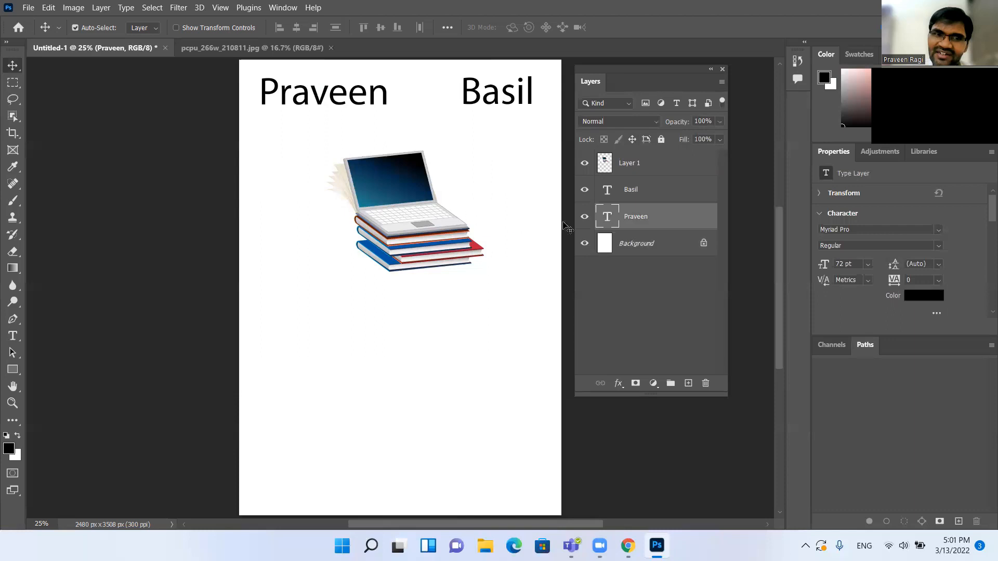
left_click(633, 168)
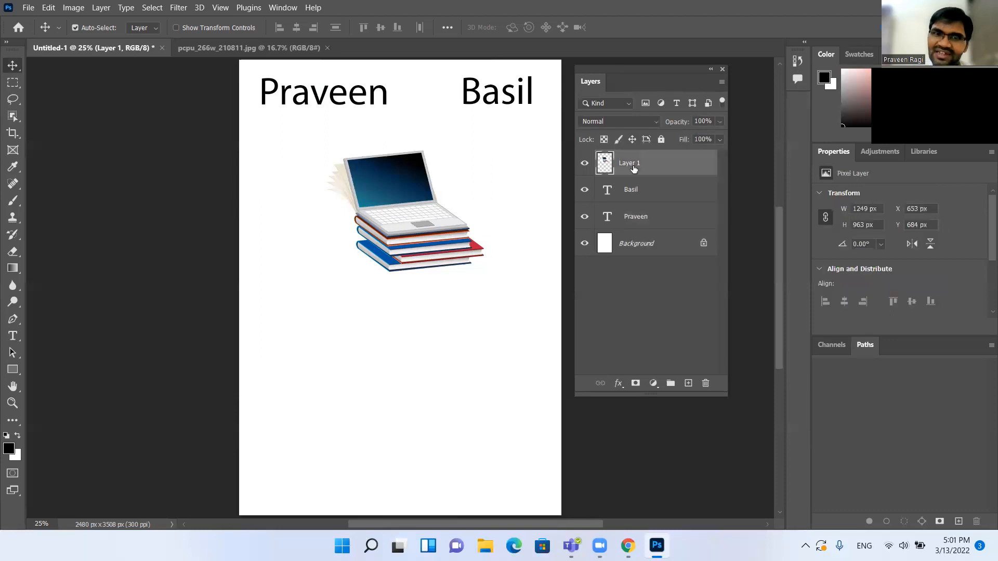
right_click(633, 168)
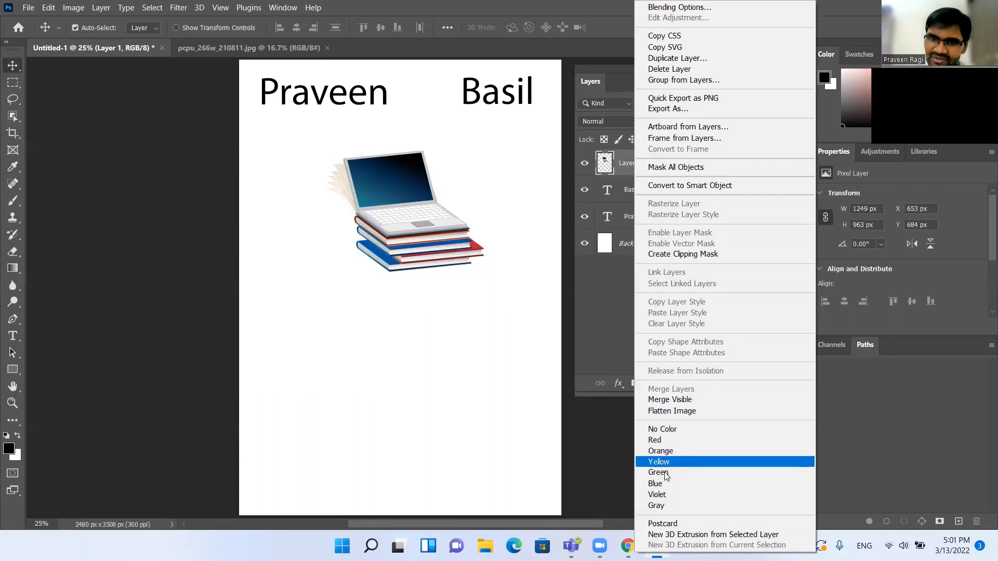
left_click(590, 324)
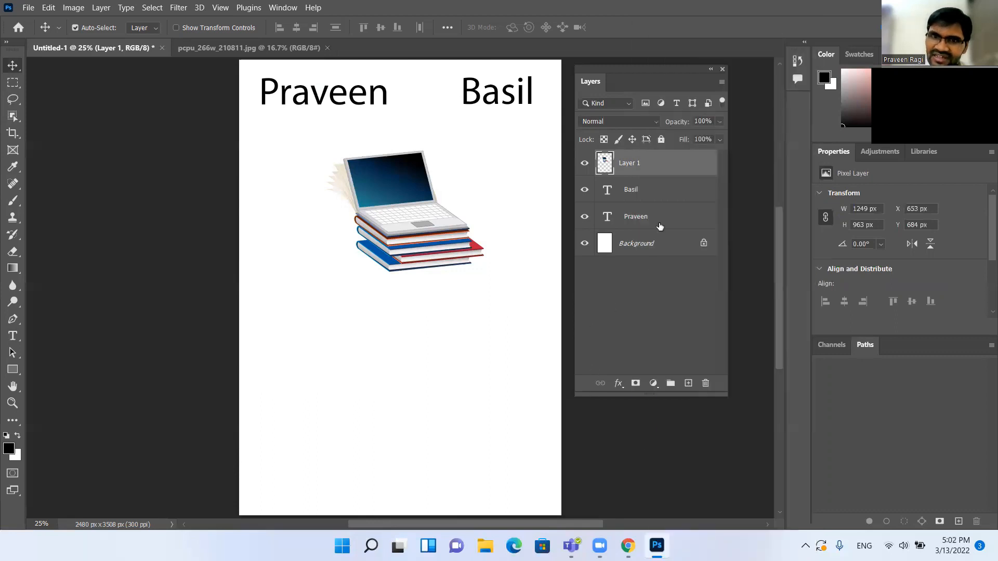
Rename the laptop image layer Layer 1 as "Laptop"
double_click(626, 164)
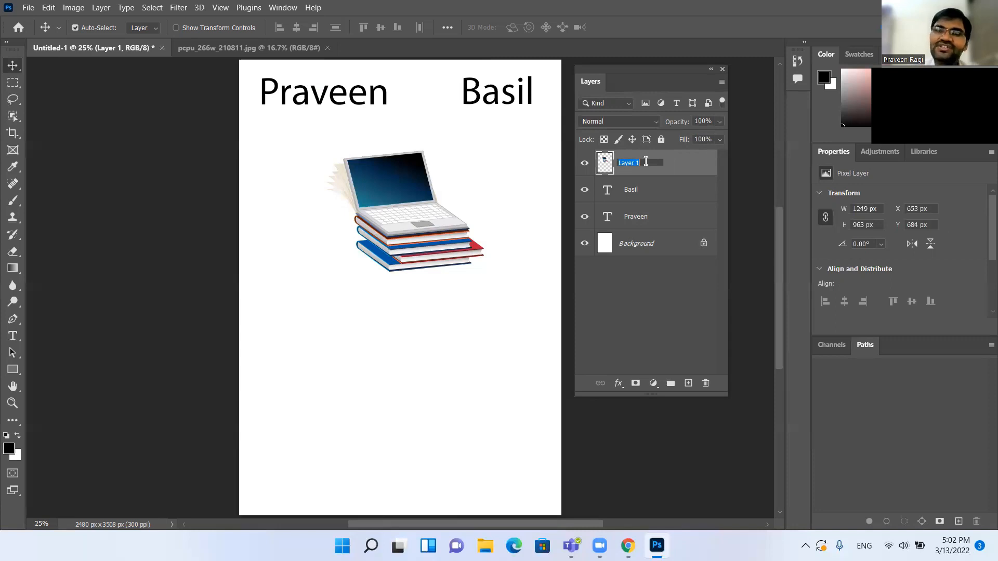
type("Lapto")
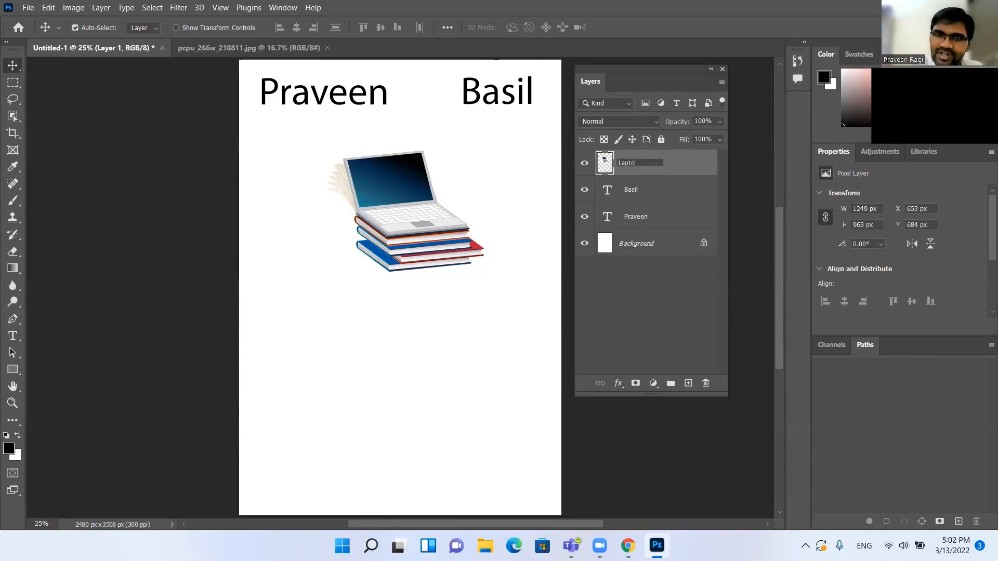
type("p")
key("Return")
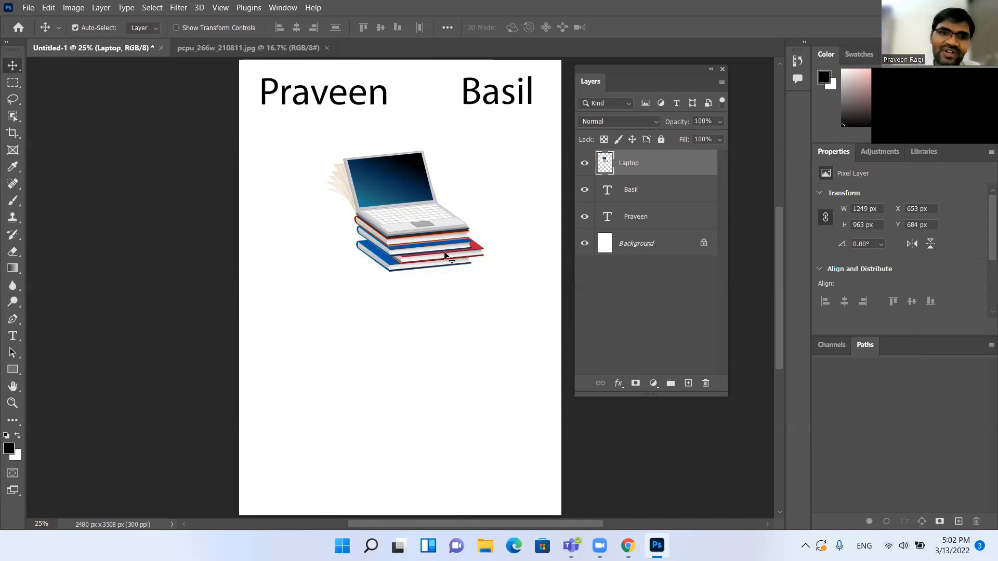
Deselect all layers, and select the Laptop layer by picking the laptop image on the page
left_click(443, 306)
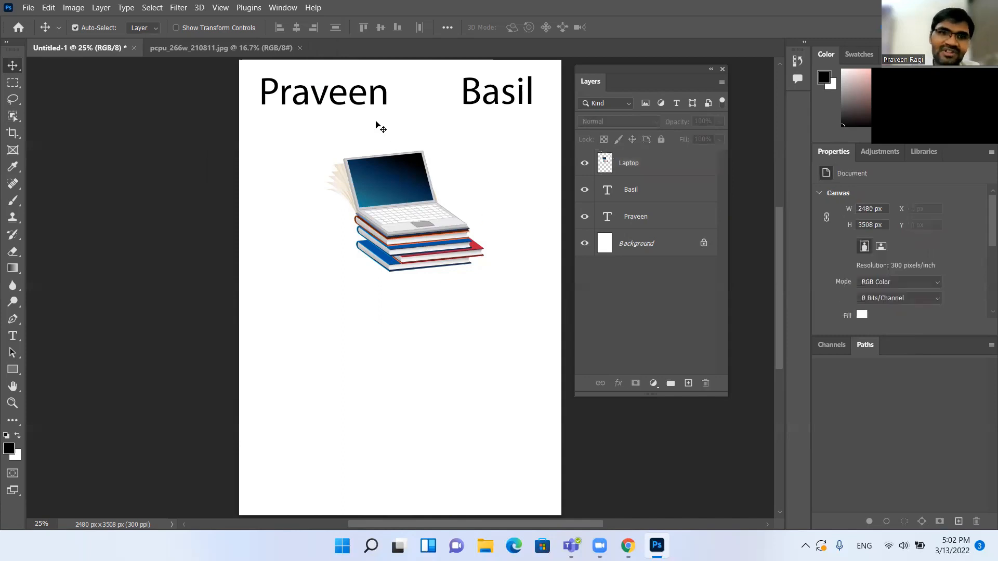
right_click(376, 171)
left_click(391, 172)
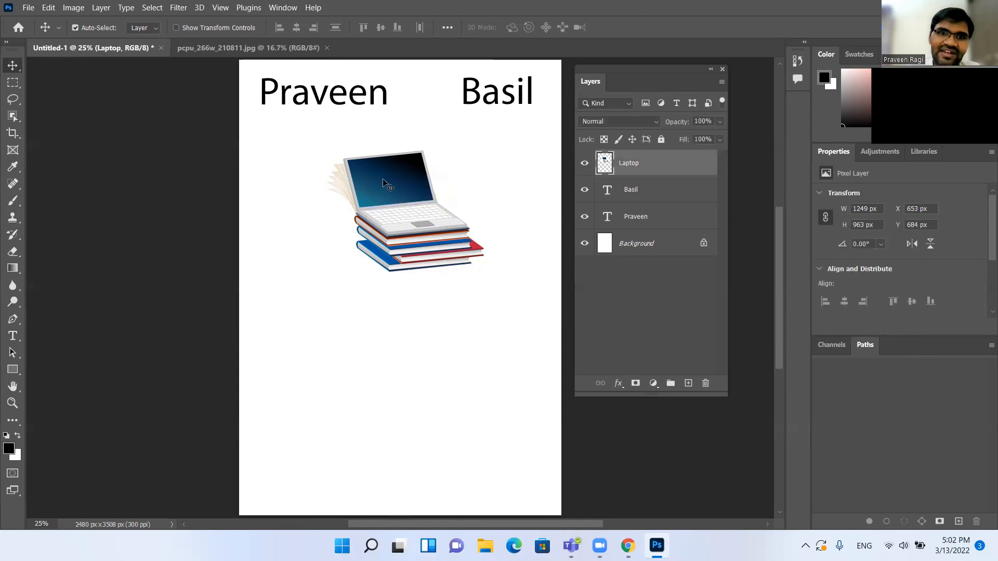
Select the Laptop layer from the layers under the laptop image and move the image over the longer name, to about X 365 px, Y 127 px
right_click(388, 185)
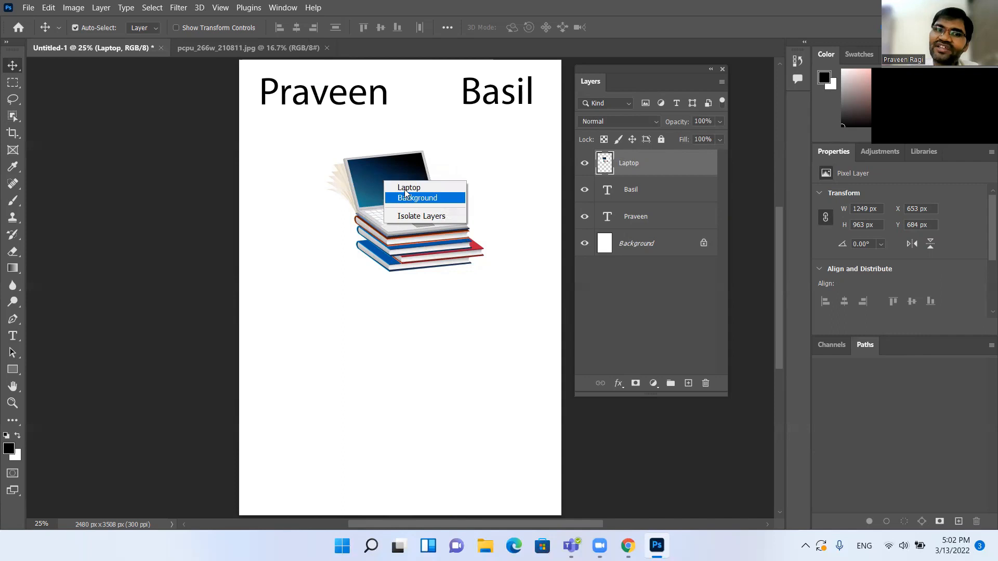
left_click(495, 135)
right_click(395, 186)
left_click(416, 193)
left_click_drag(376, 209, 365, 155)
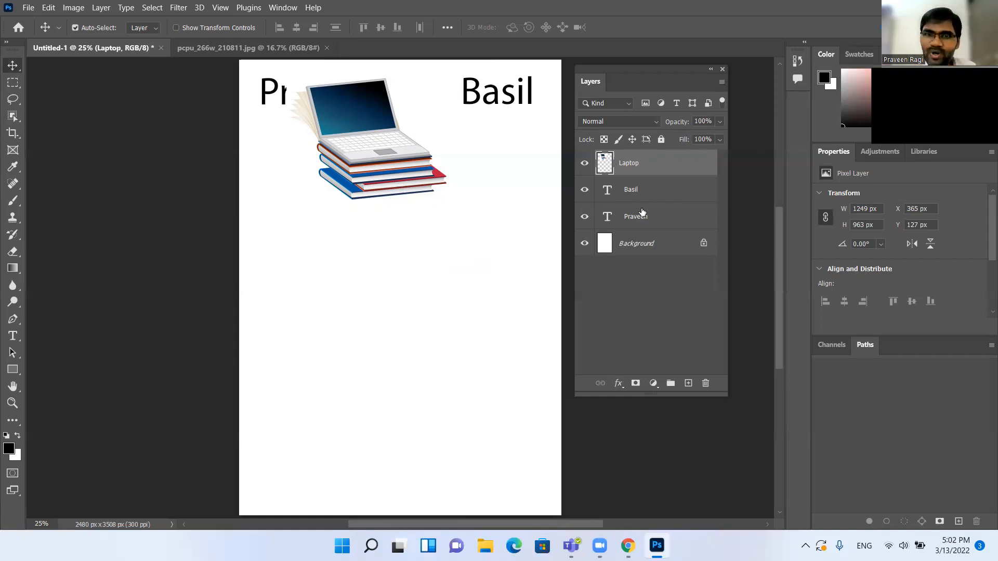
Select the longer name's layer, reselect the Laptop layer from the image, and move the laptop below the names to about X 653 px, Y 1107 px
left_click(655, 225)
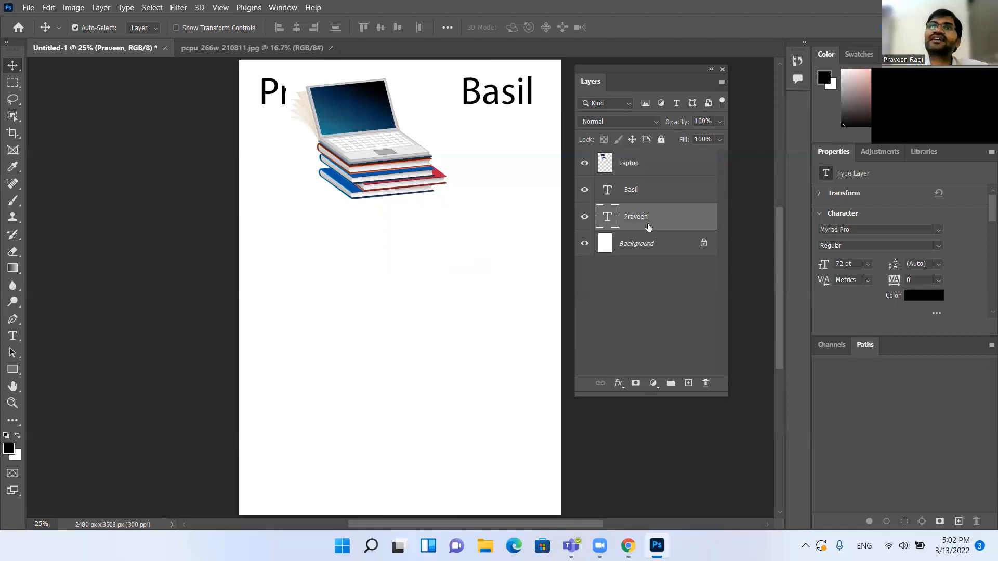
right_click(367, 151)
left_click(399, 158)
left_click_drag(372, 174, 409, 301)
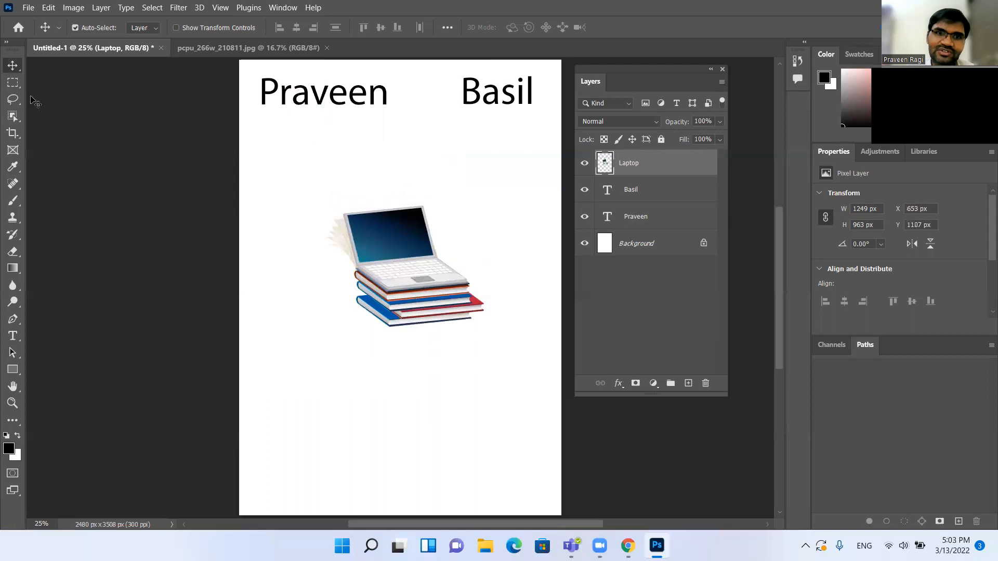
Activate the Move Tool and choose the Laptop layer from the layers found under the laptop image
right_click(13, 66)
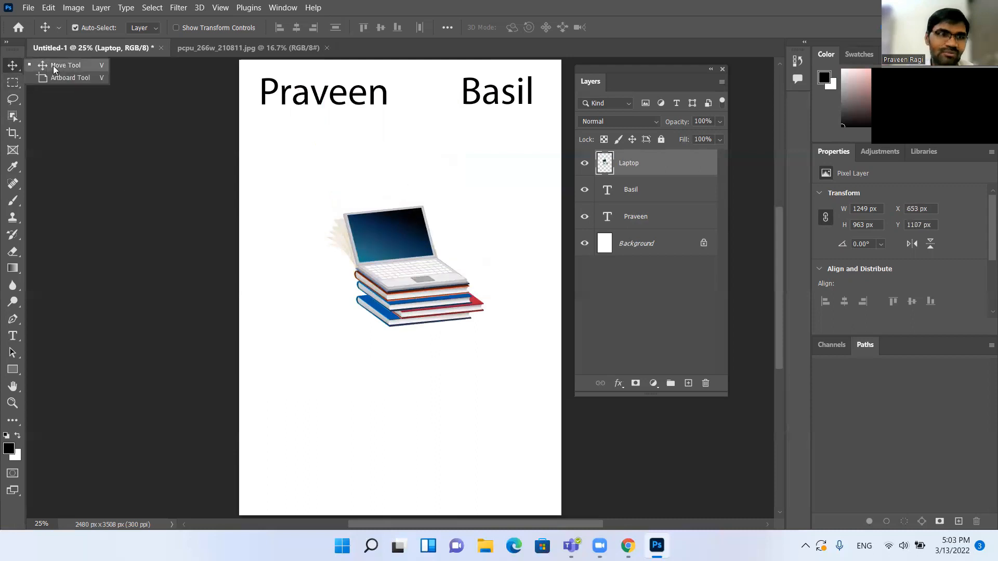
left_click(54, 69)
right_click(390, 238)
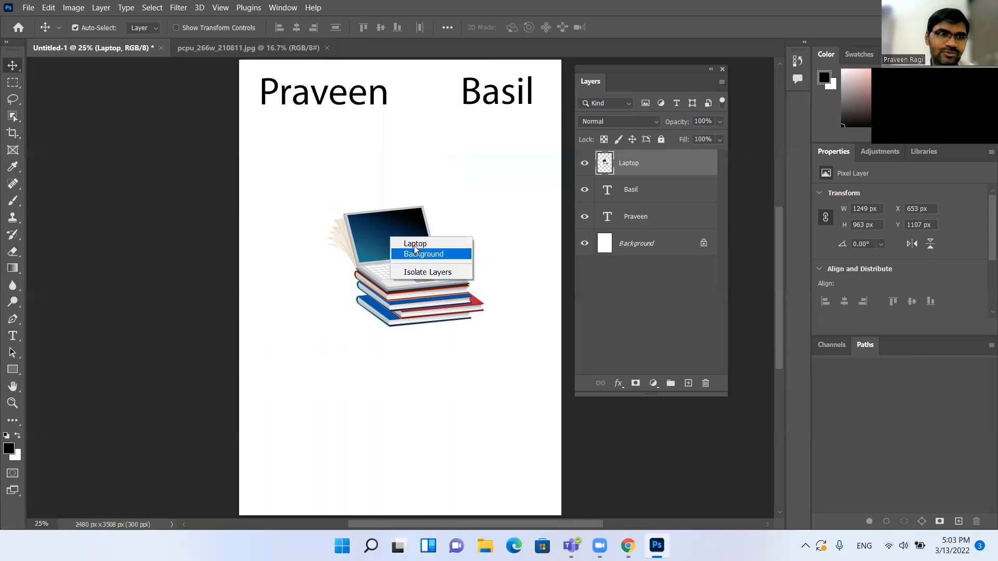
left_click(416, 244)
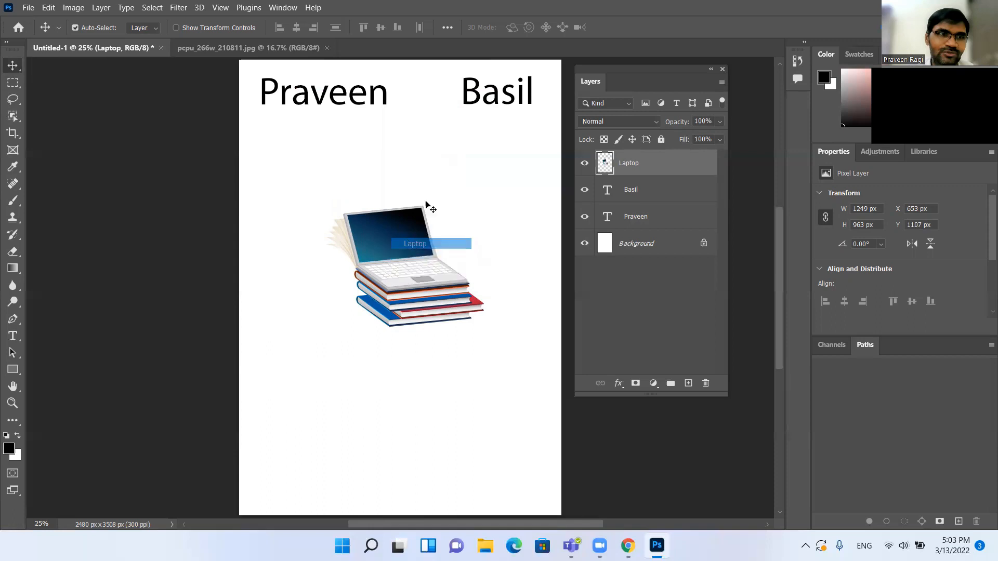
Select the longer name's layer from the text on the page and move the text down so the laptop image partly covers it
right_click(359, 97)
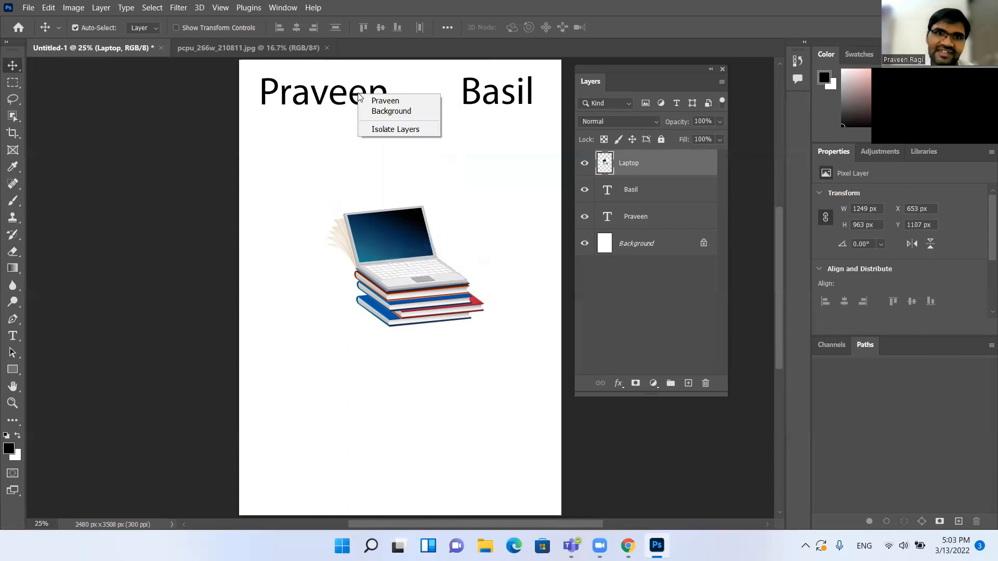
left_click(385, 101)
left_click_drag(362, 100, 392, 248)
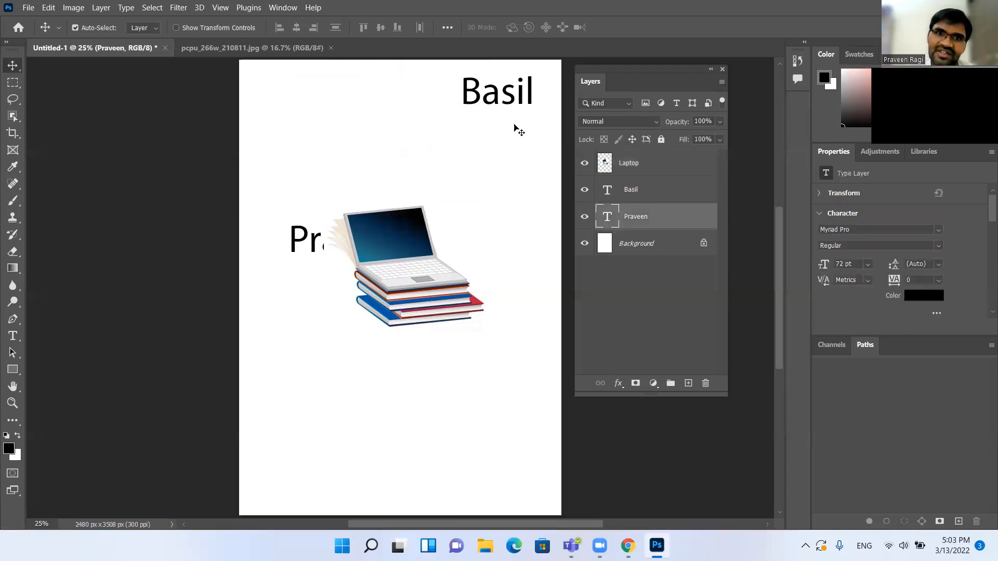
Select the shorter name's layer from the text on the page and move the text beside the laptop, just under the longer name
right_click(495, 93)
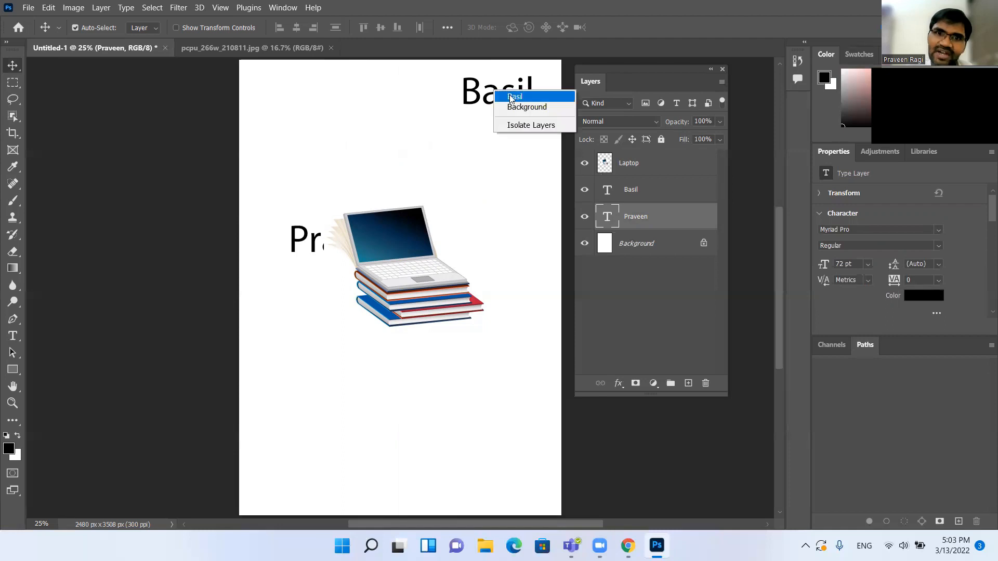
left_click(511, 98)
left_click_drag(483, 85, 305, 263)
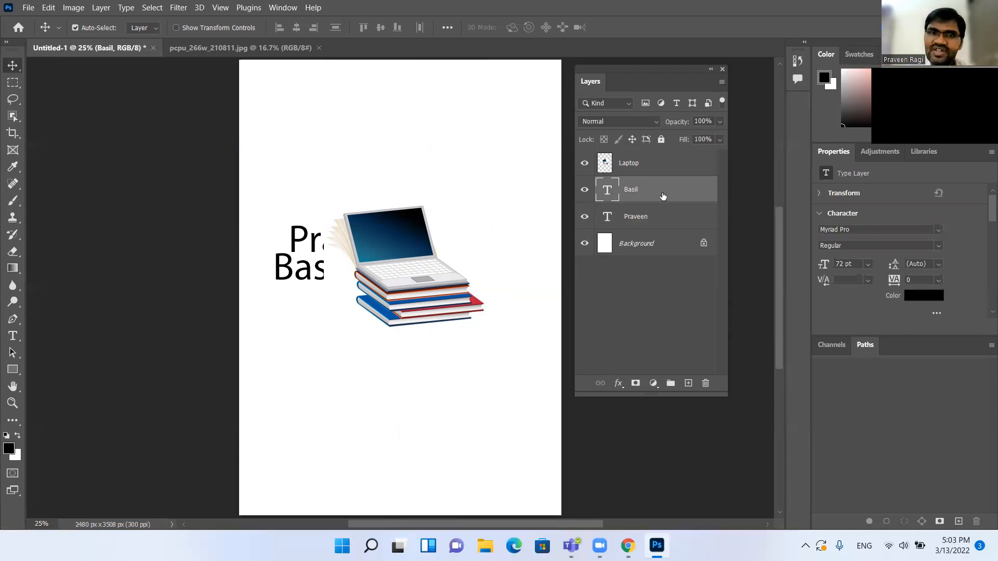
mouse_move(319, 275)
left_mouse_down()
mouse_move(335, 279)
mouse_move(303, 273)
mouse_move(319, 282)
left_mouse_up()
Raise the shorter name's layer above the Laptop layer and move its text onto the laptop's keyboard
left_click_drag(675, 192, 680, 162)
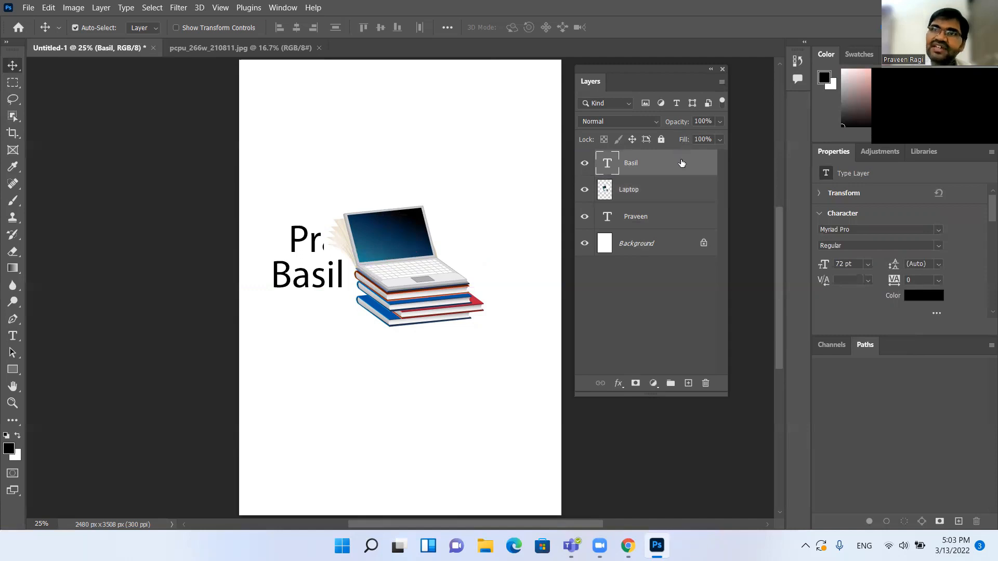
left_click_drag(323, 280, 426, 275)
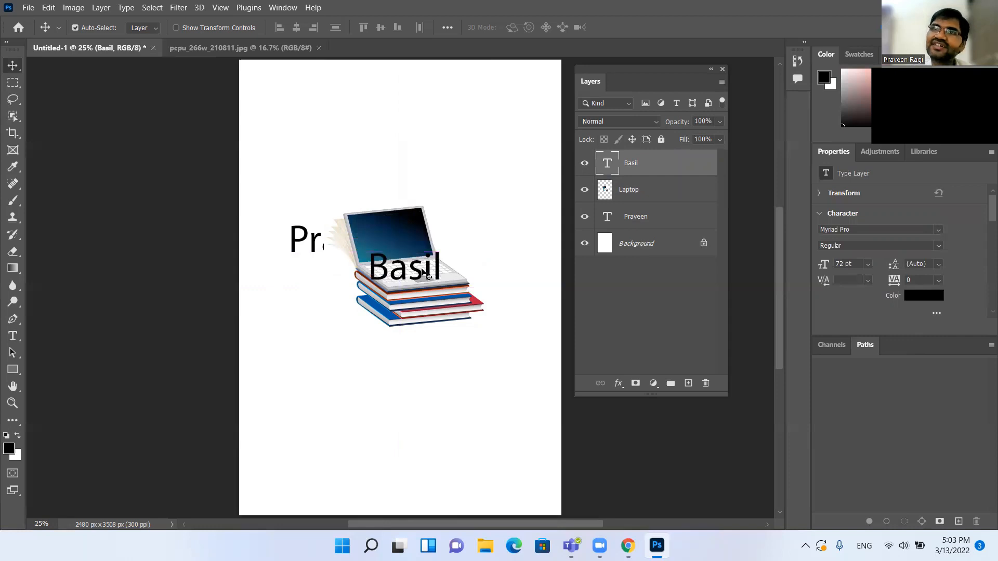
Move the longer name up to the laptop's top edge, and the shorter name right to the keyboard's right edge, picking each layer from its text
right_click(313, 244)
left_click(332, 244)
left_click_drag(314, 247, 306, 206)
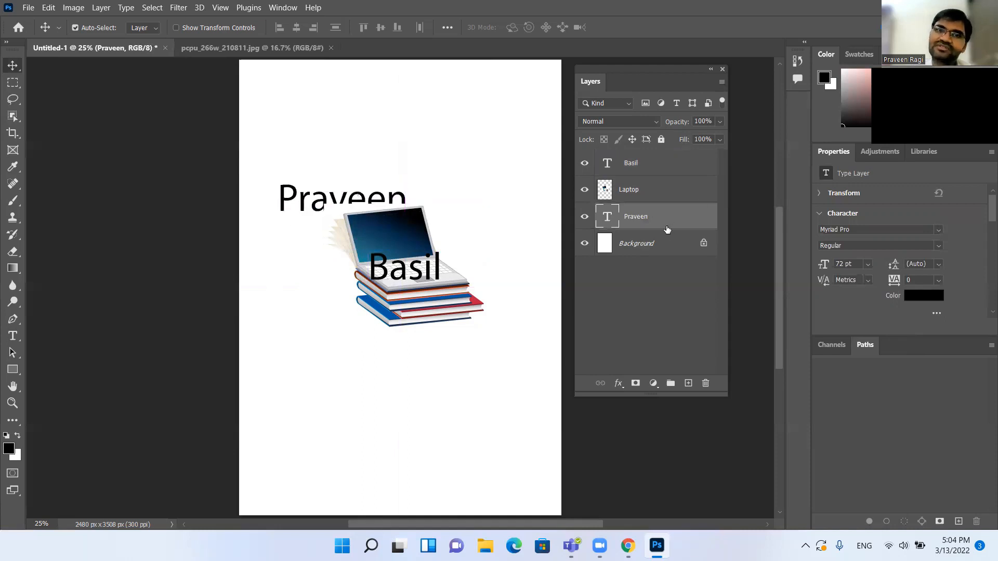
right_click(404, 273)
left_click(423, 277)
left_click_drag(420, 277, 480, 277)
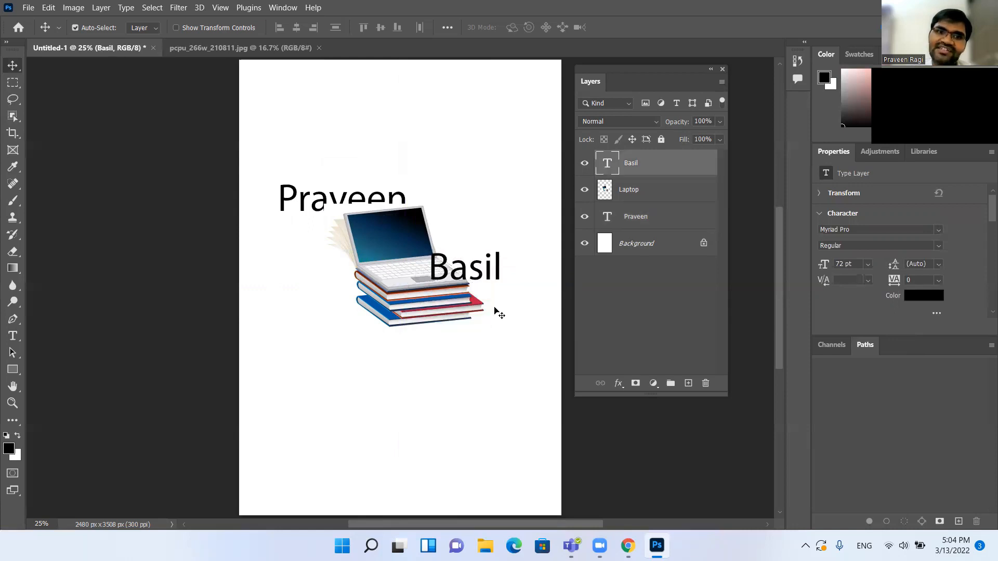
Select the longer name, Laptop and shorter name layers in turn to compare their stacking order
left_click(642, 221)
left_click(655, 193)
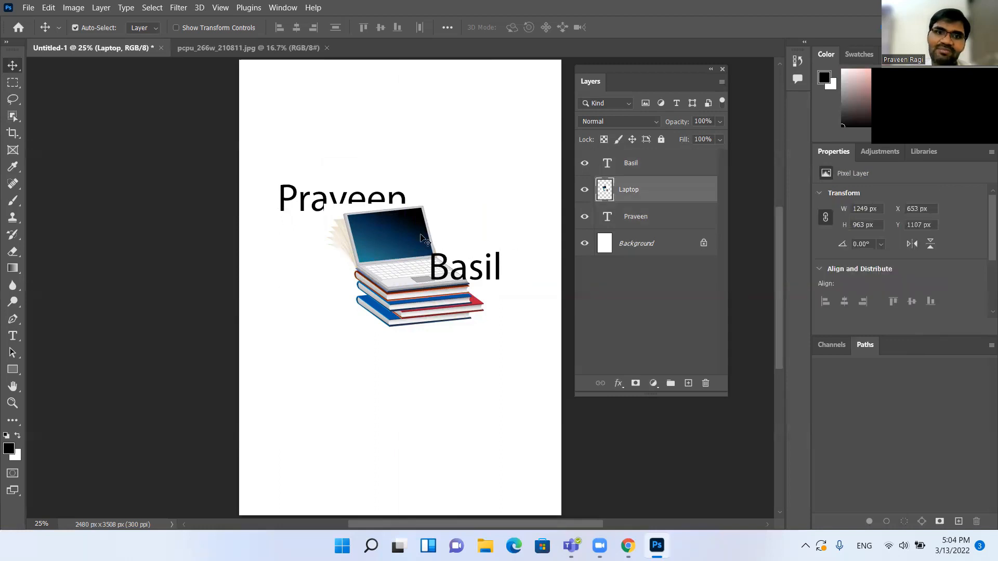
left_click(657, 163)
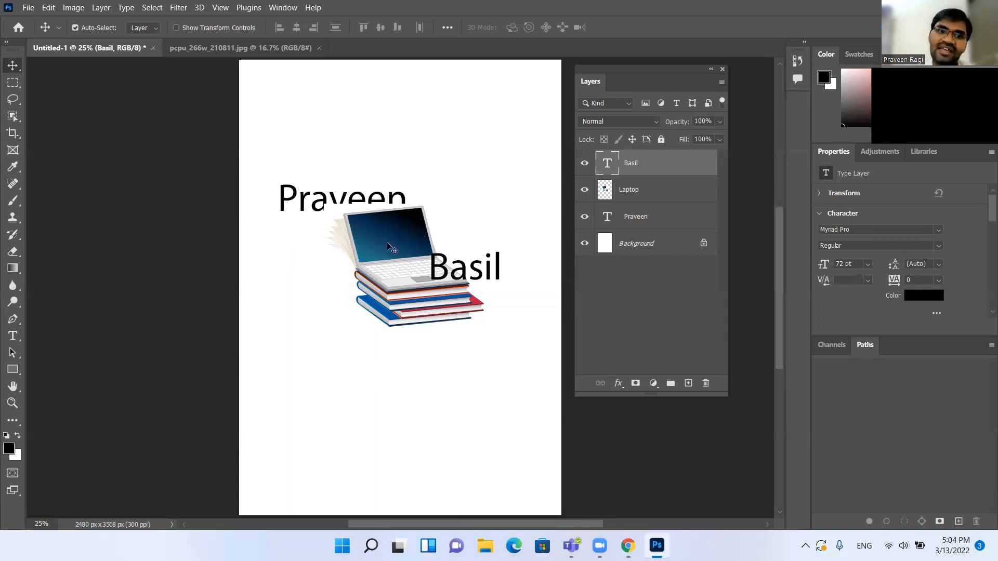
With Auto-Select on, move the laptop behind the shorter name to about X 1117 px, Y 1166 px, and shift that name slightly down
left_click_drag(393, 246, 458, 260)
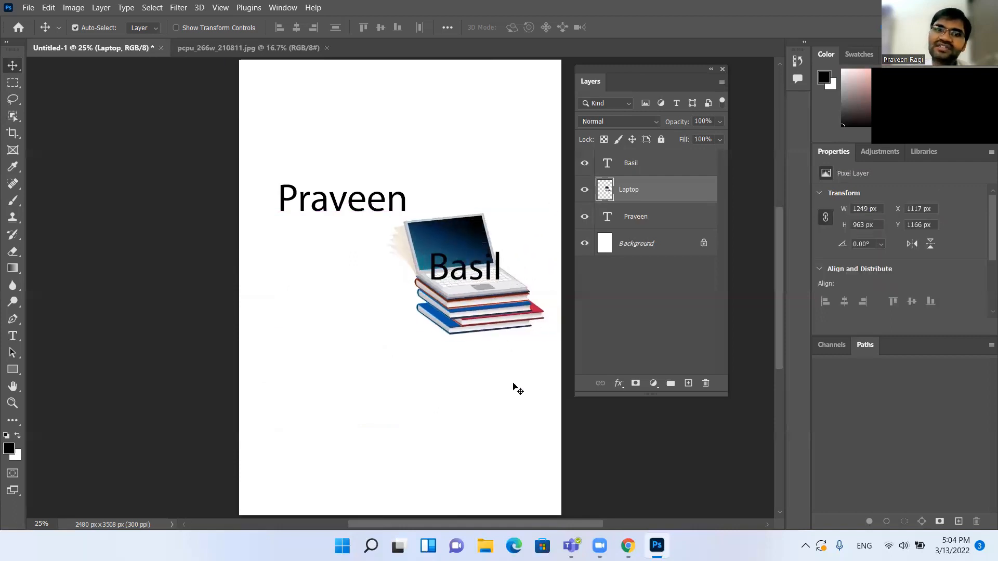
left_click_drag(492, 261, 462, 281)
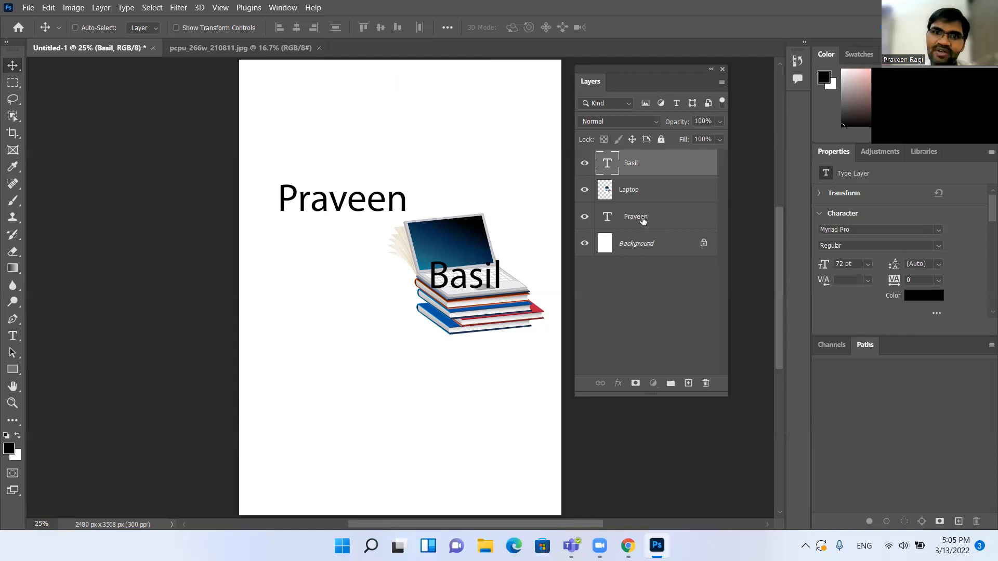
With Auto-Select off, select each name's layer in the layer list and move its text: the longer one higher, the shorter one onto the books
left_click(640, 221)
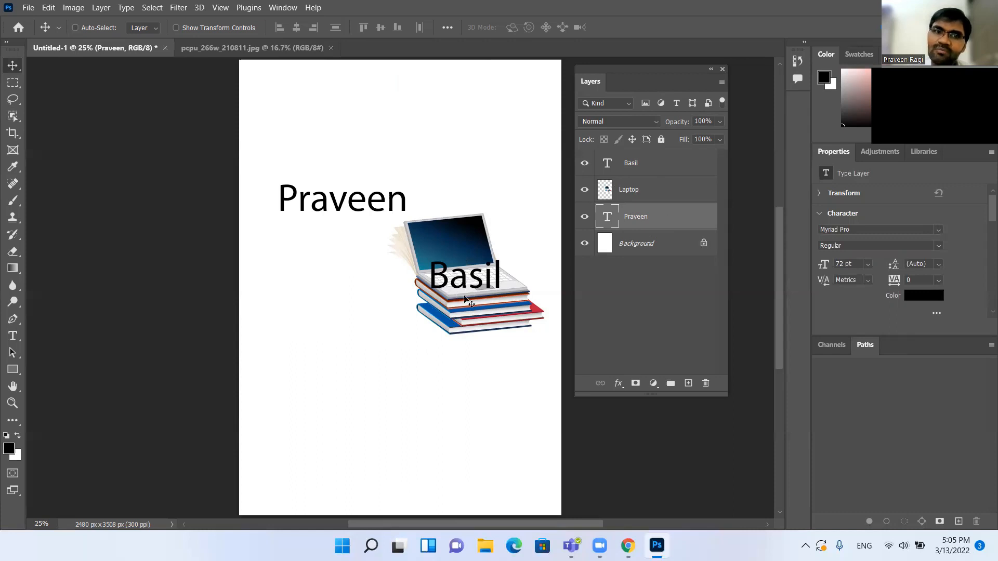
left_click_drag(468, 289, 519, 190)
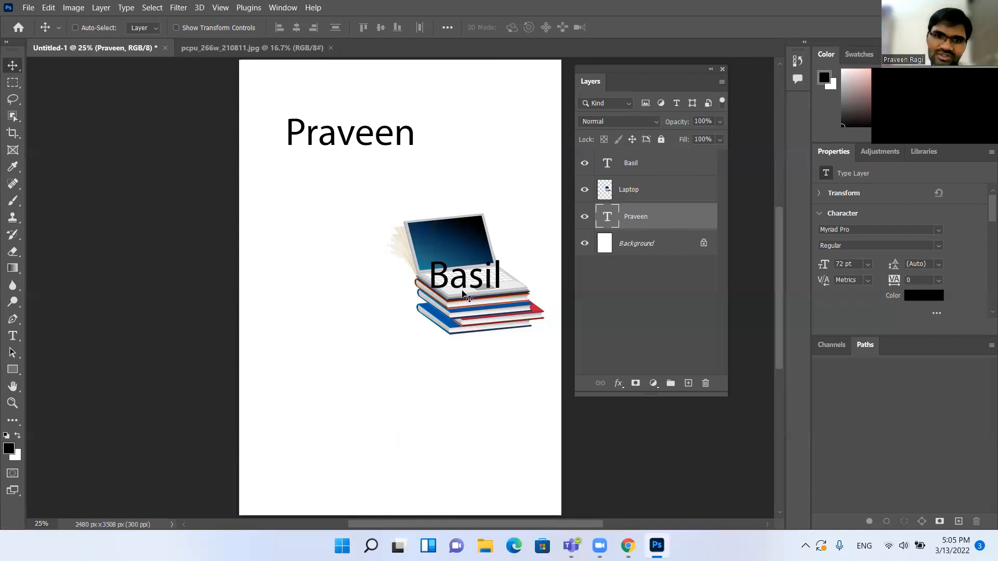
left_click(653, 169)
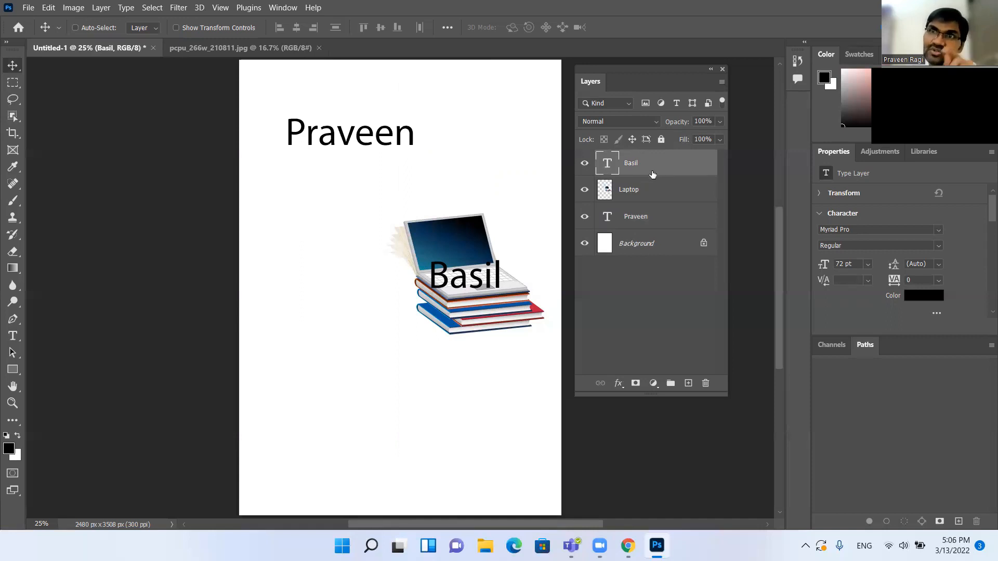
left_click_drag(474, 273, 477, 308)
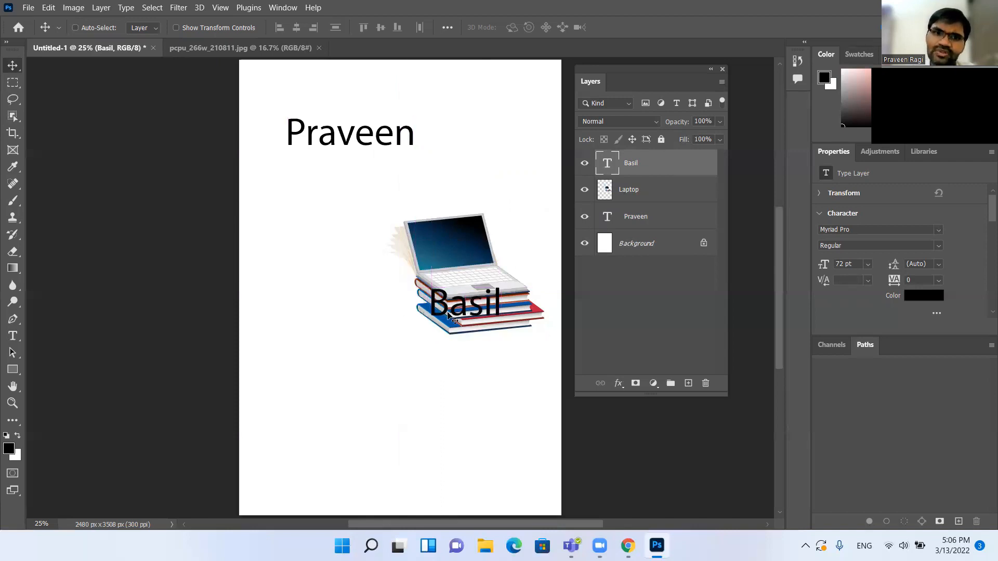
mouse_move(474, 281)
left_mouse_down()
mouse_move(451, 237)
mouse_move(484, 244)
mouse_move(487, 264)
mouse_move(444, 282)
mouse_move(472, 262)
left_mouse_up()
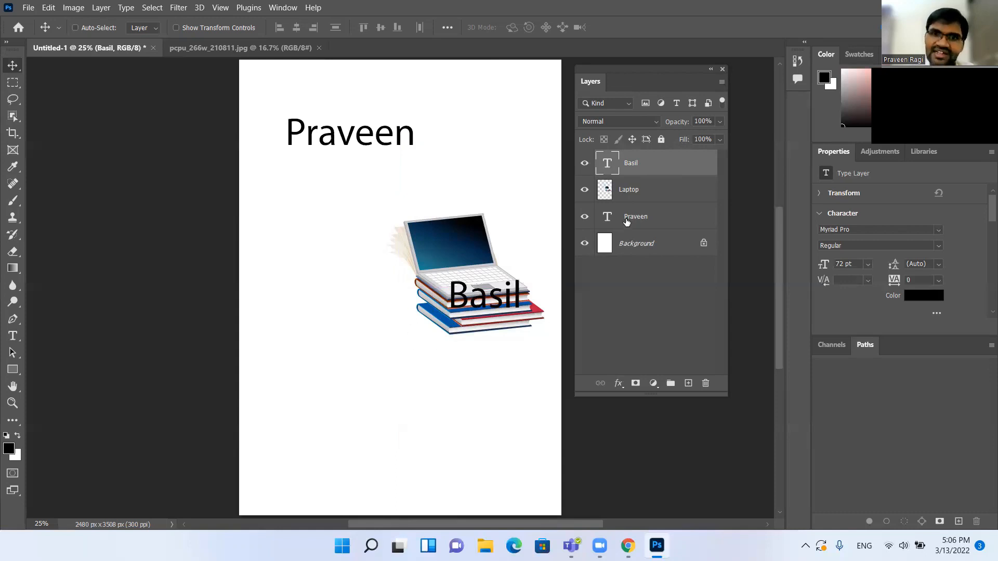
Select the Laptop layer in the layer list and move the laptop image left of the shorter name, to about X 305 px, Y 1582 px
left_click(643, 194)
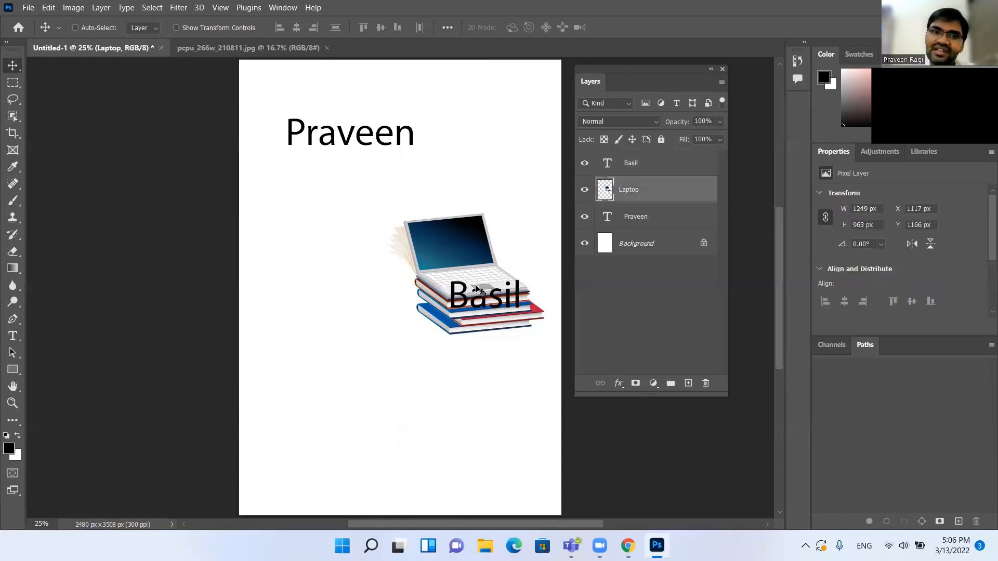
left_click_drag(473, 219, 378, 329)
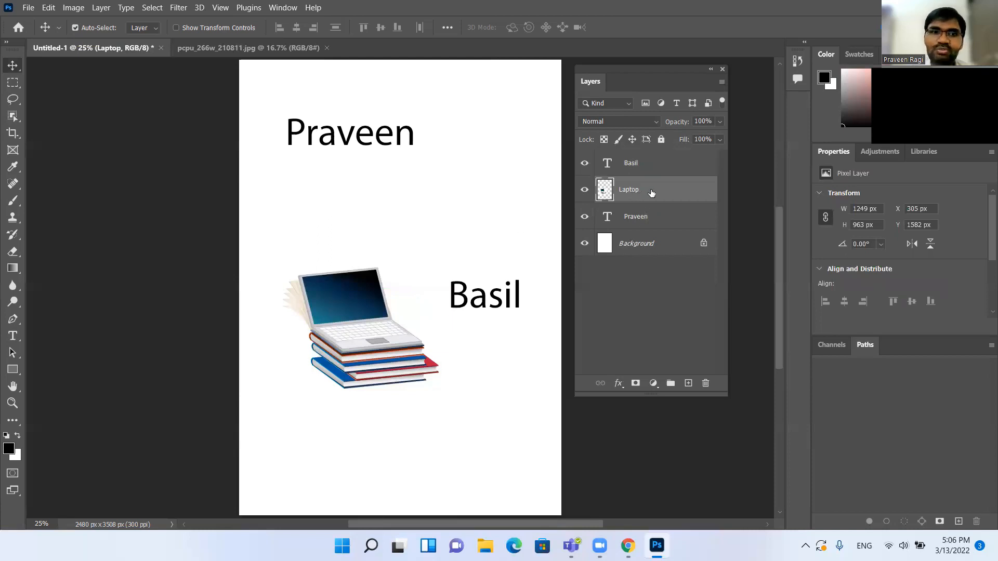
Spread the objects apart by picking each directly on the page: longer name near the top, shorter name in the middle, laptop near the bottom
mouse_move(347, 141)
left_mouse_down()
mouse_move(430, 185)
mouse_move(395, 136)
mouse_move(356, 146)
left_mouse_up()
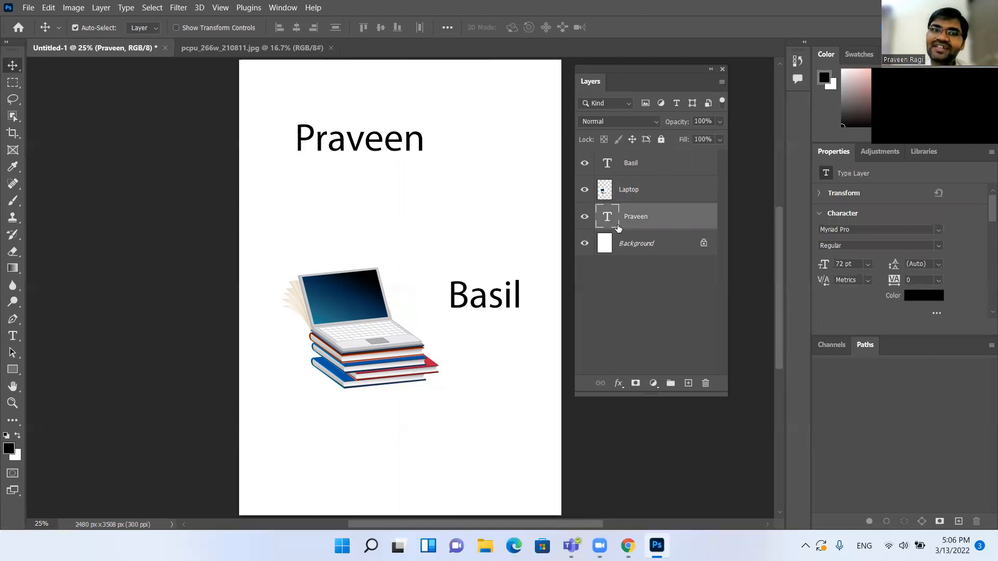
left_click_drag(332, 128, 411, 147)
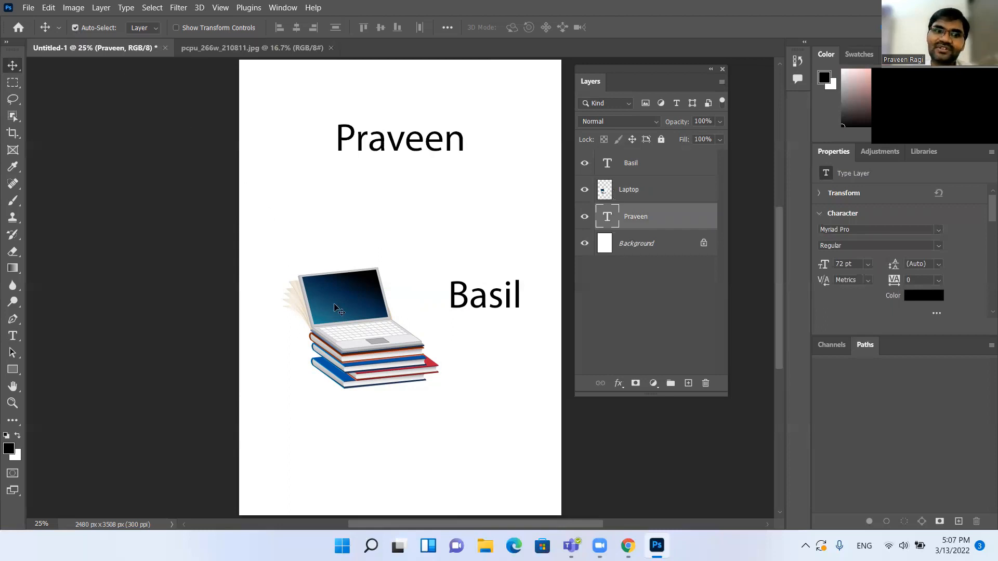
left_click_drag(332, 304, 319, 390)
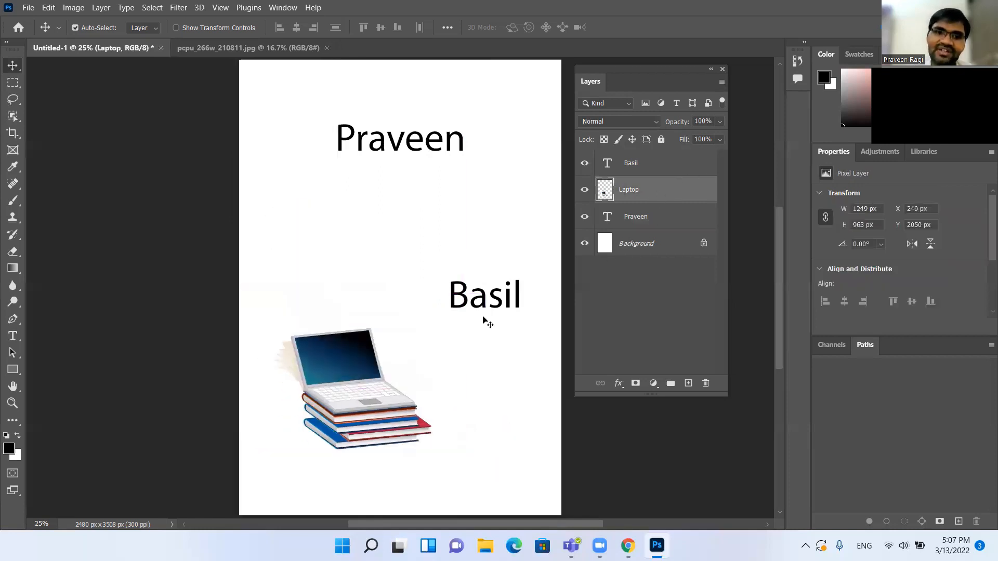
left_click(486, 308)
left_click_drag(441, 284, 402, 287)
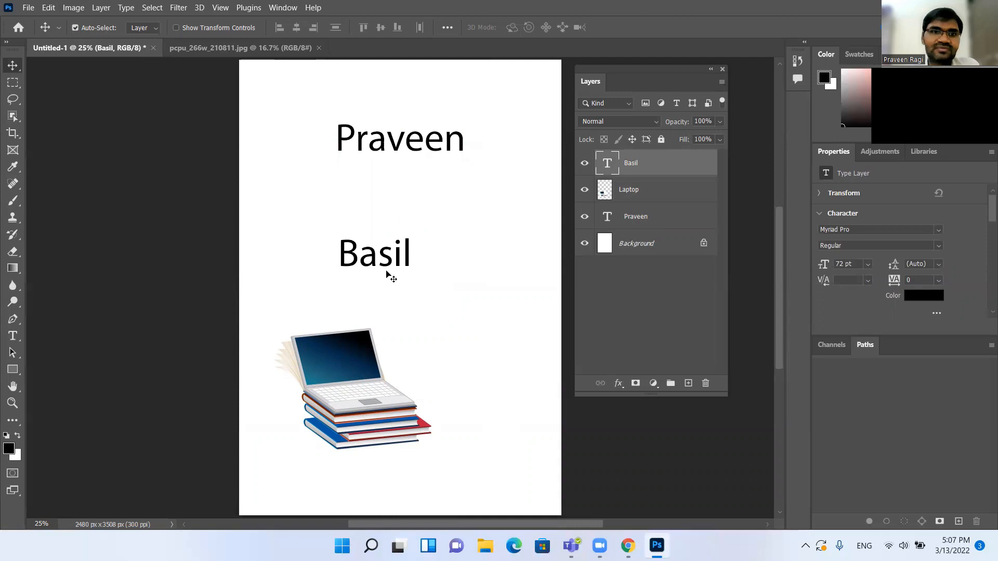
Switch to the Adobe Photoshop Training document in Google Docs and replace the empty sub-item under Move Tool with the list item "Layers - Basics"
key("alt+Tab")
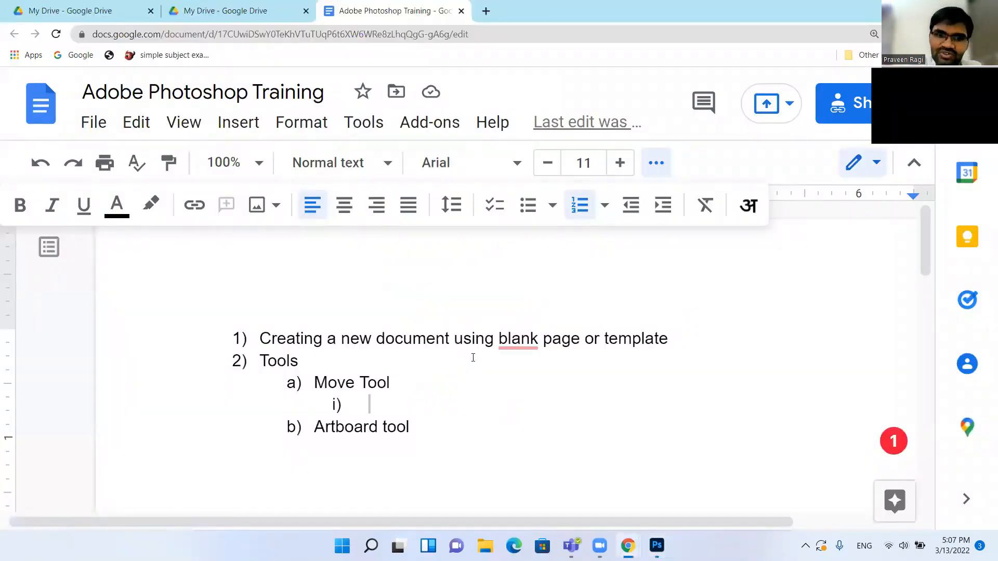
key("BackSpace")
key("BackSpace")
key("Return")
type("La")
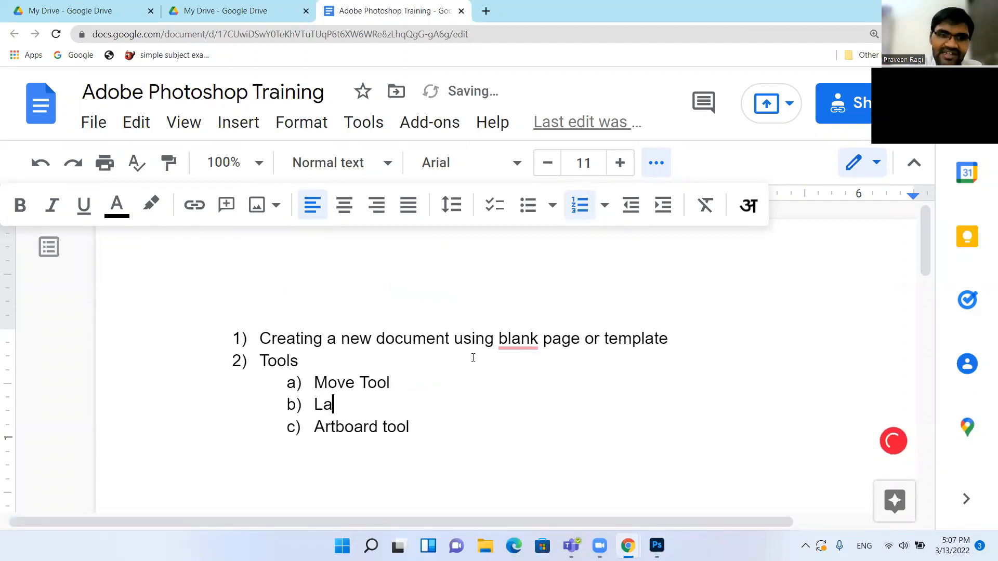
type("yers - Basics")
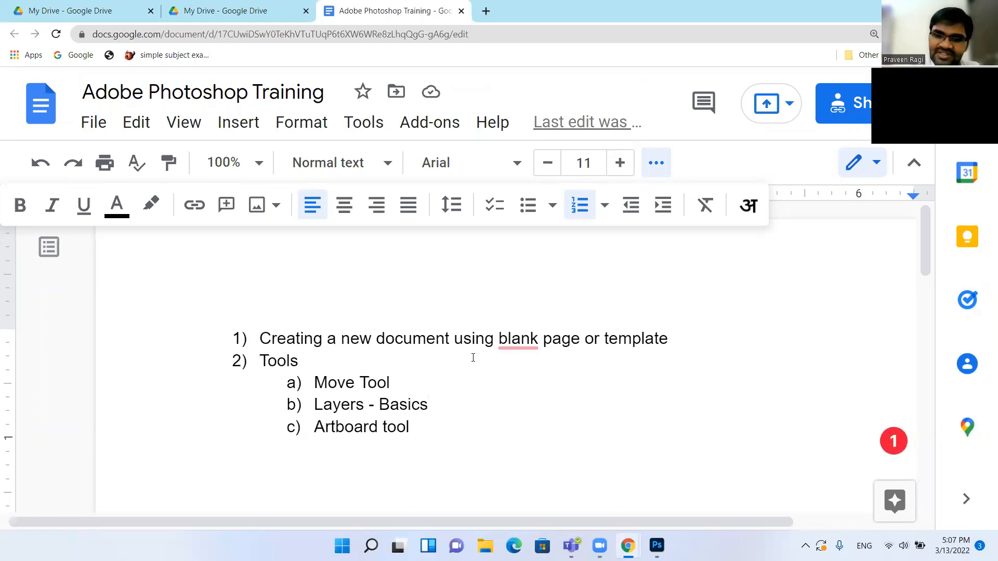
Add the list item "Auto-select option" below "Layers - Basics" in the Tools outline
key("Return")
type("Au")
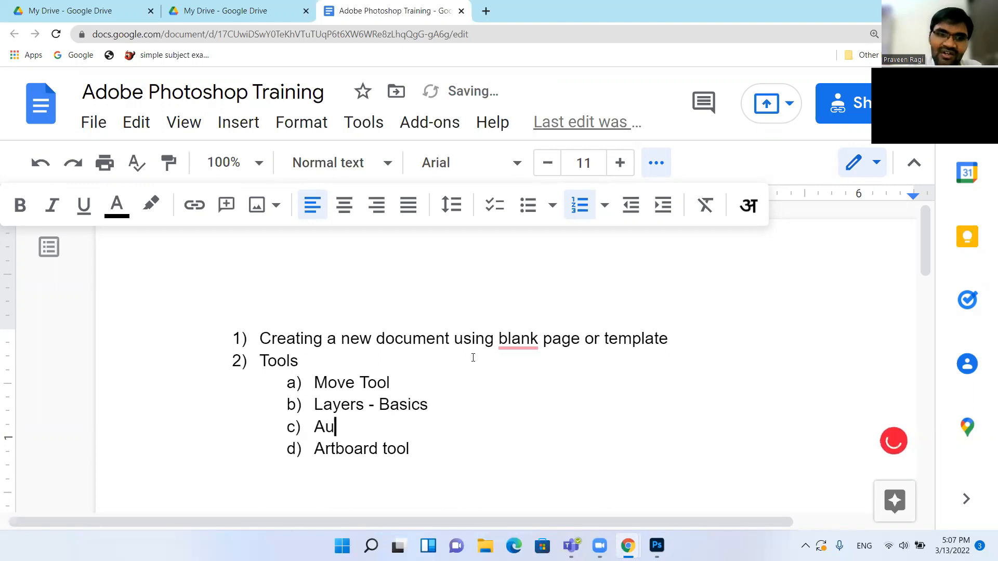
type("to-select option")
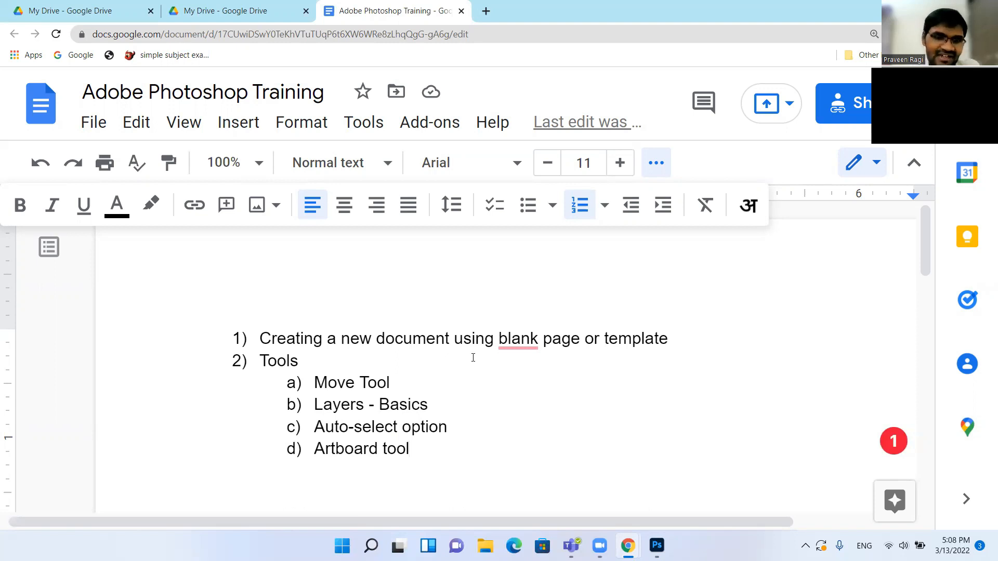
Switch to the Untitled-1 document in Photoshop and activate the Artboard Tool, with the Layers panel moved farther from the page
key("alt+Tab")
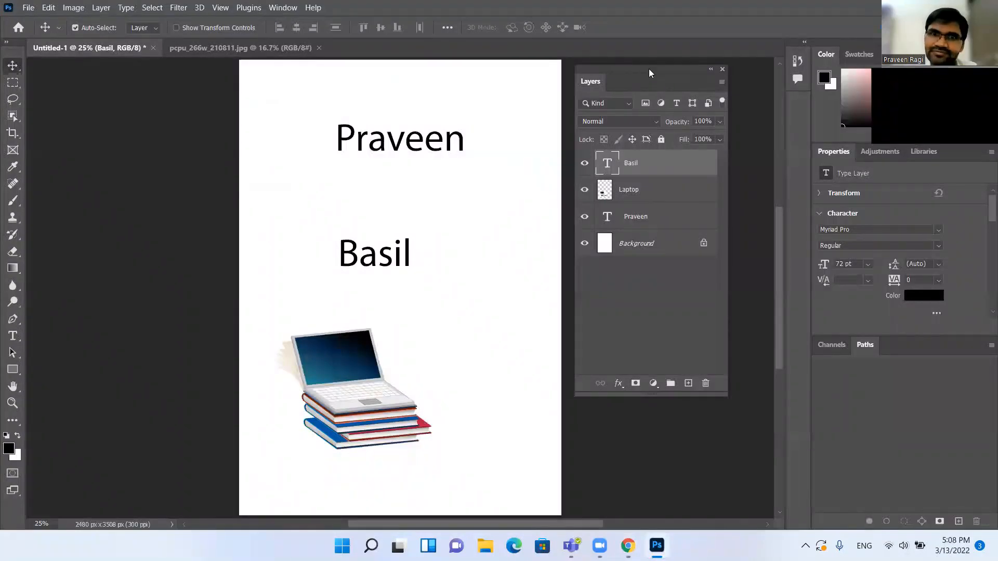
left_click_drag(650, 73, 720, 142)
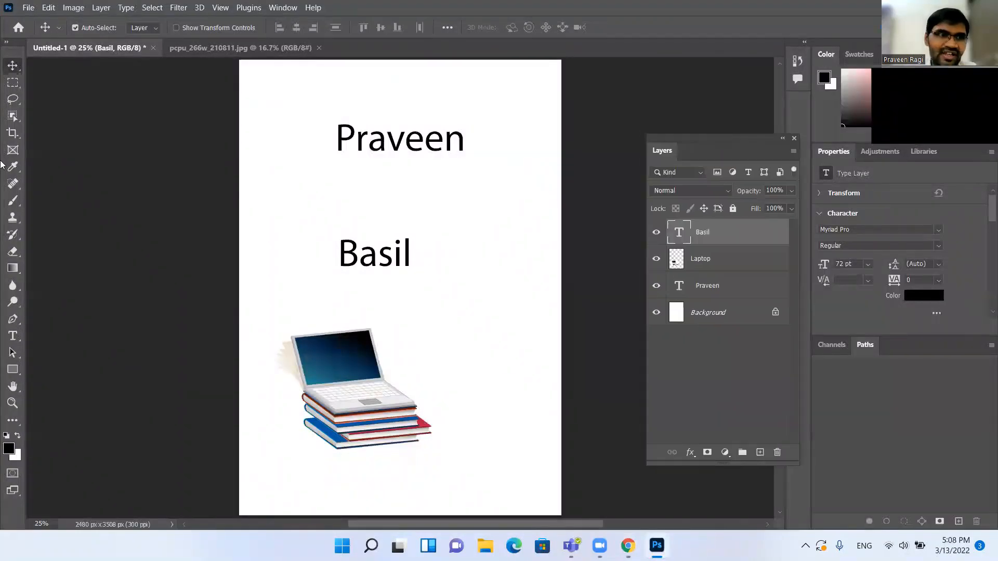
right_click(17, 71)
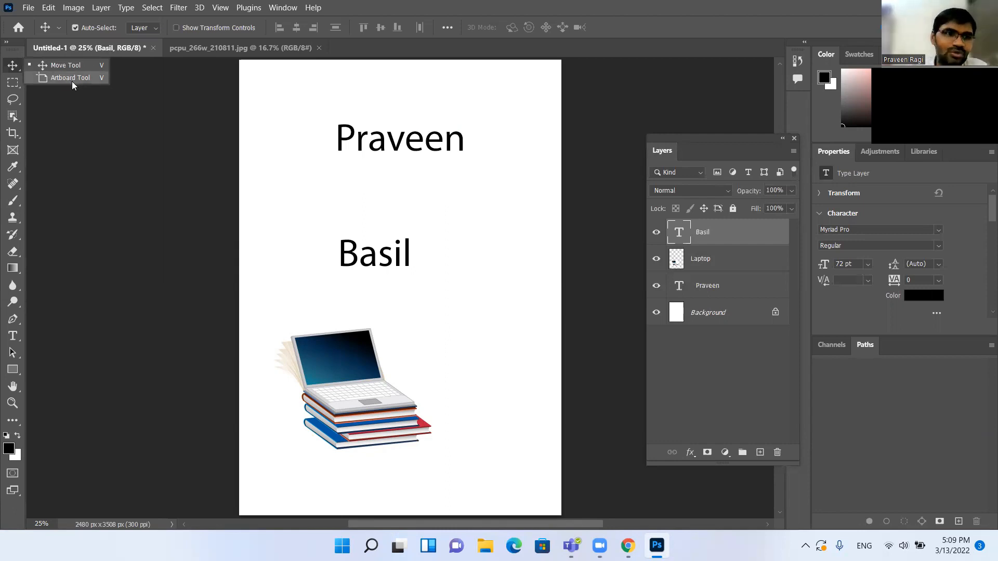
left_click(72, 78)
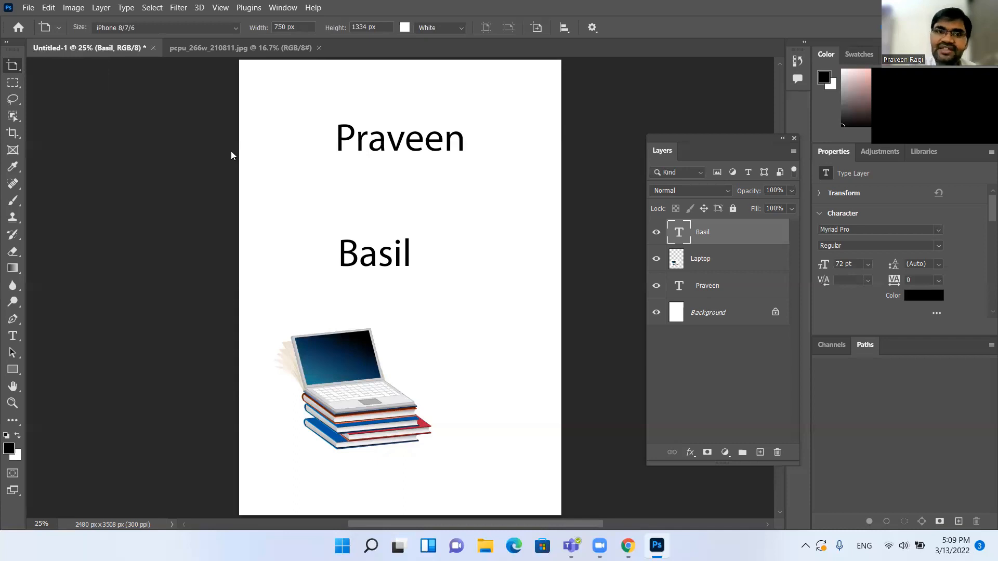
key("ctrl+minus")
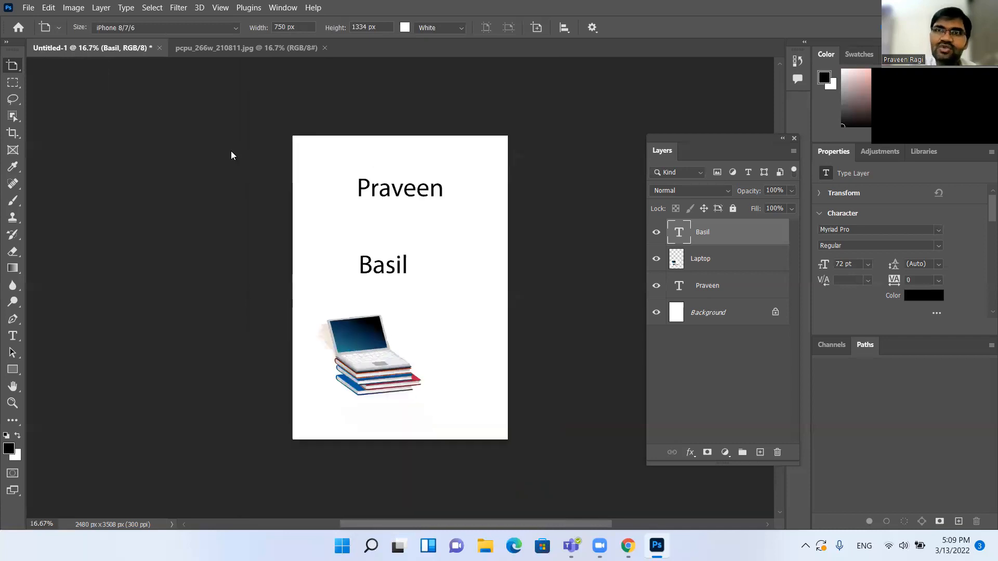
key("ctrl+minus")
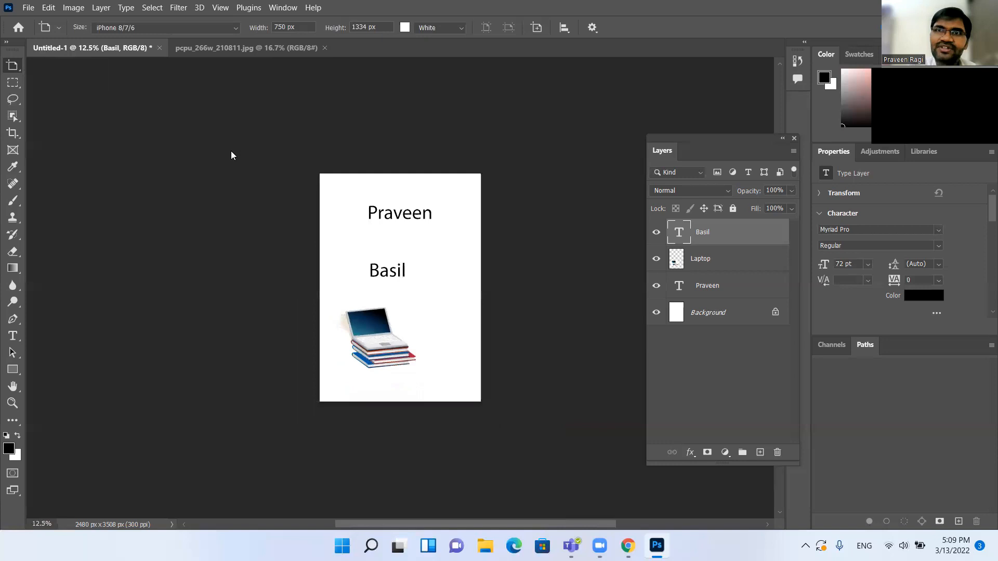
key("ctrl+minus")
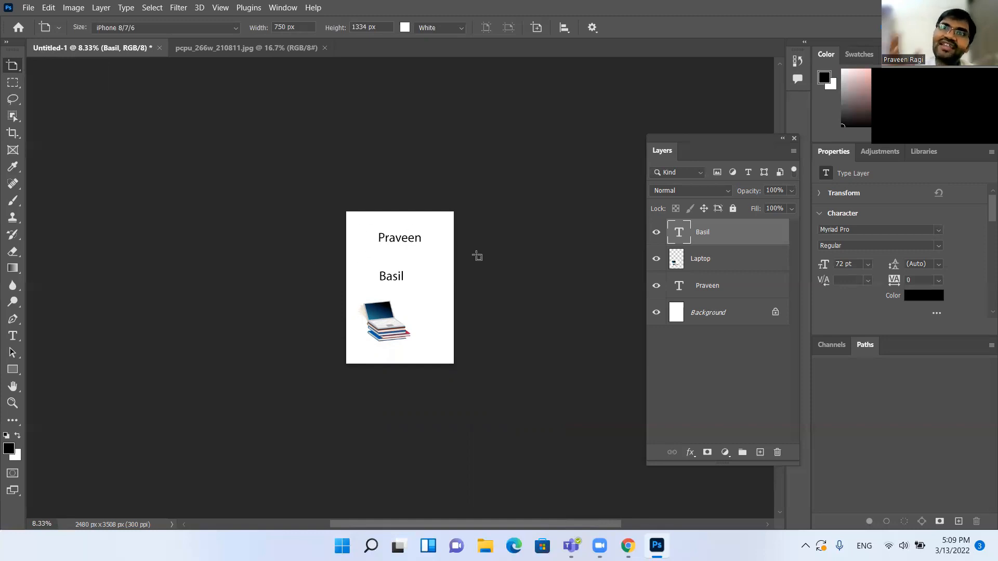
left_click(13, 66)
left_click(71, 78)
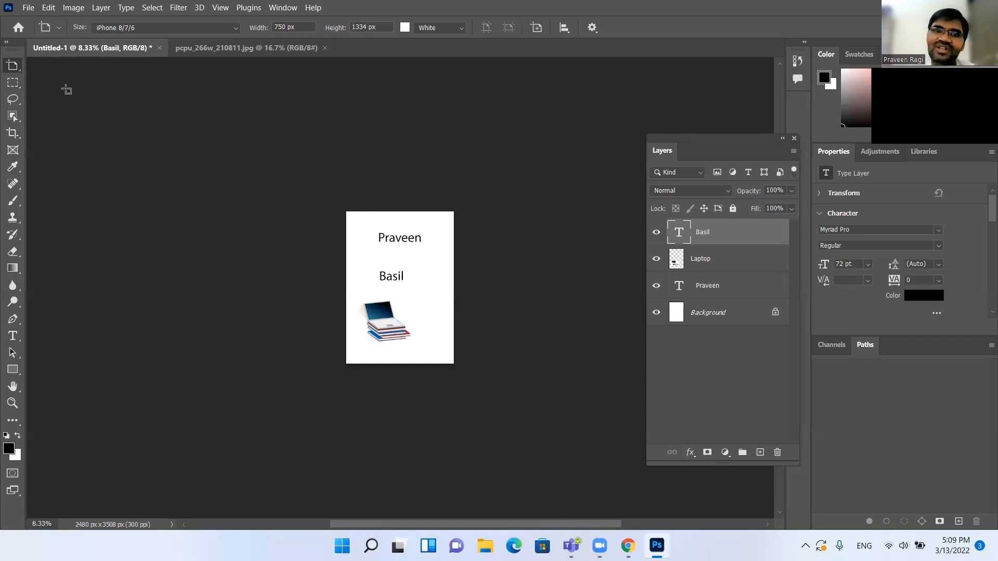
left_click_drag(469, 211, 555, 289)
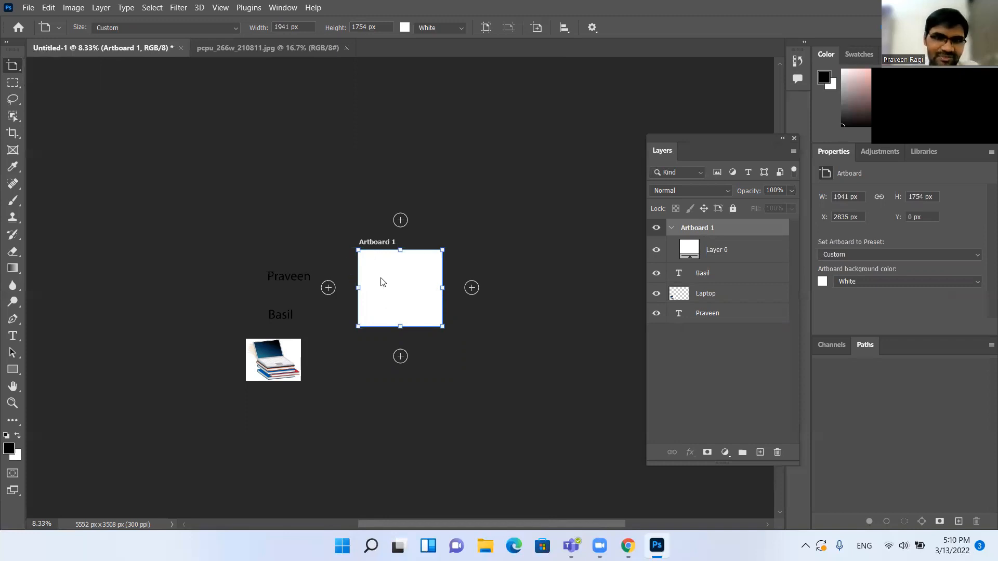
key("ctrl+z")
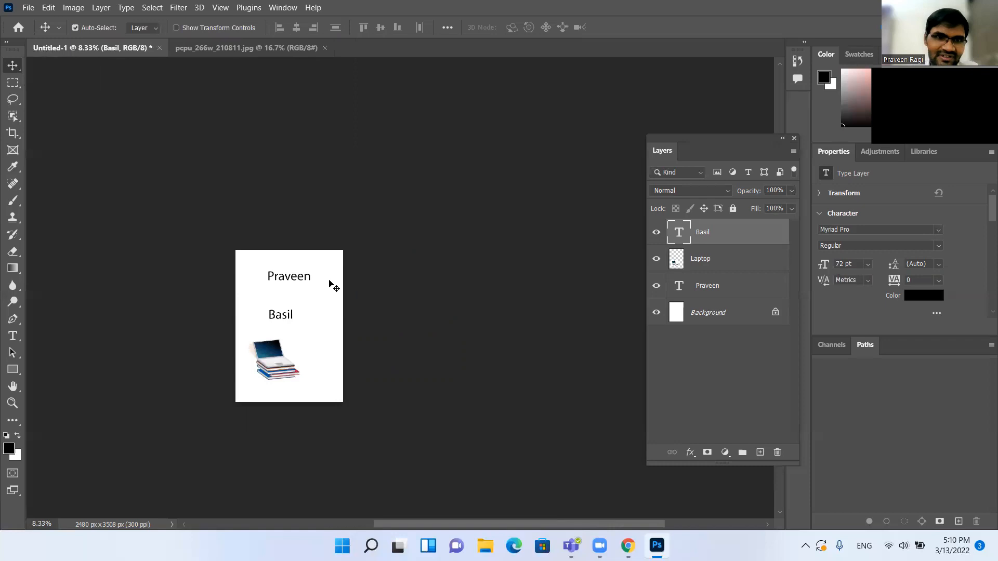
left_click(333, 286)
Reactivate the Artboard Tool and draw an artboard of about 2863 × 2479 px beginning near the page's right edge
right_click(15, 67)
left_click(53, 77)
left_click_drag(323, 264, 430, 345)
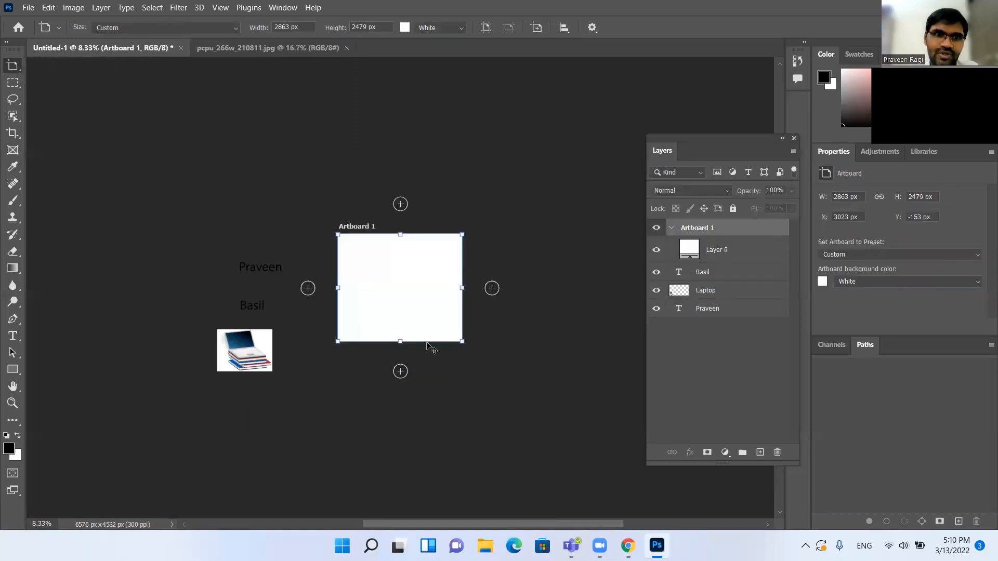
Move Artboard 1 by its title farther from the text and laptop, to about X 4264 px, Y -57 px
key("v")
left_click(399, 287)
left_click_drag(356, 232, 411, 237)
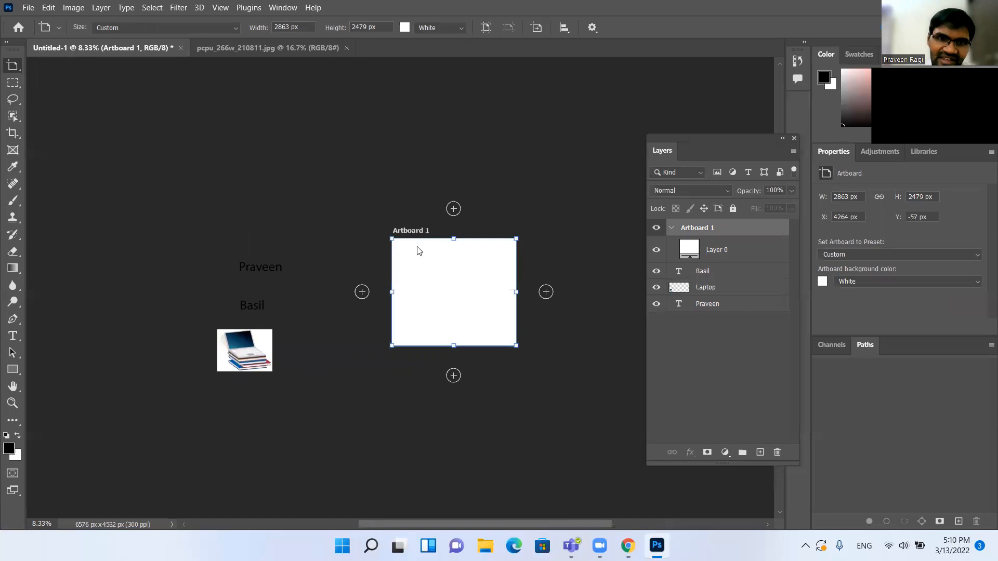
Reselect Artboard 1 with the Artboard Tool and move it over the names and laptop, to about X -423 px, Y 148 px
key("v")
left_click(423, 288)
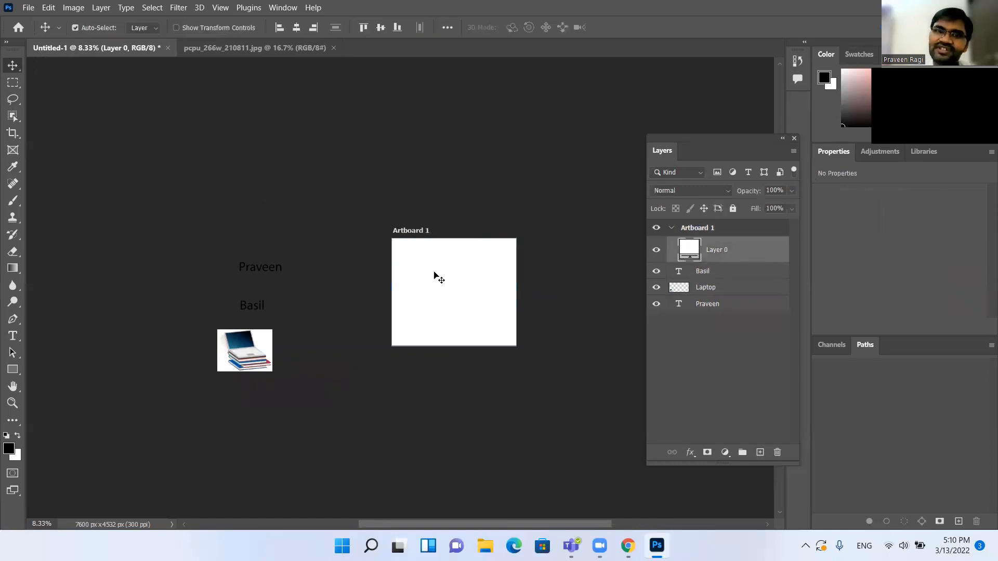
left_click(417, 235)
key("shift+v")
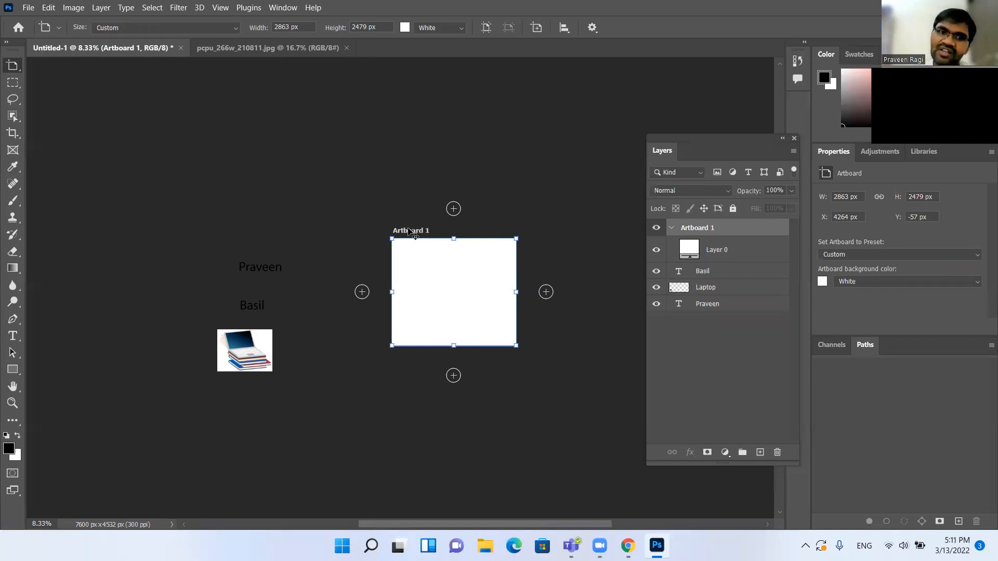
left_click_drag(408, 234, 213, 241)
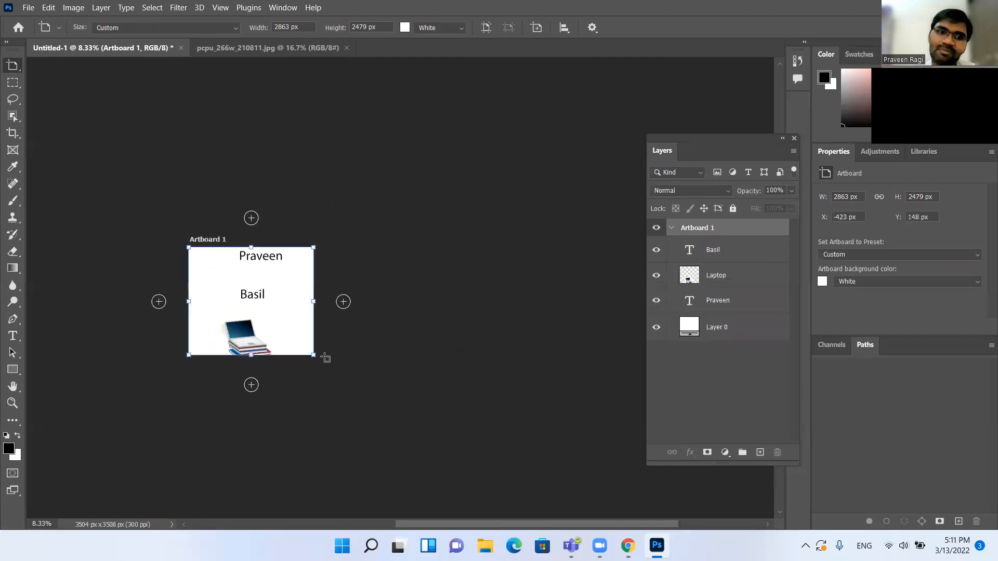
Resize Artboard 1 by its edges into a tall page of about 3205 × 6194 px around the names and laptop
left_click_drag(311, 354, 313, 398)
left_click_drag(322, 329, 527, 324)
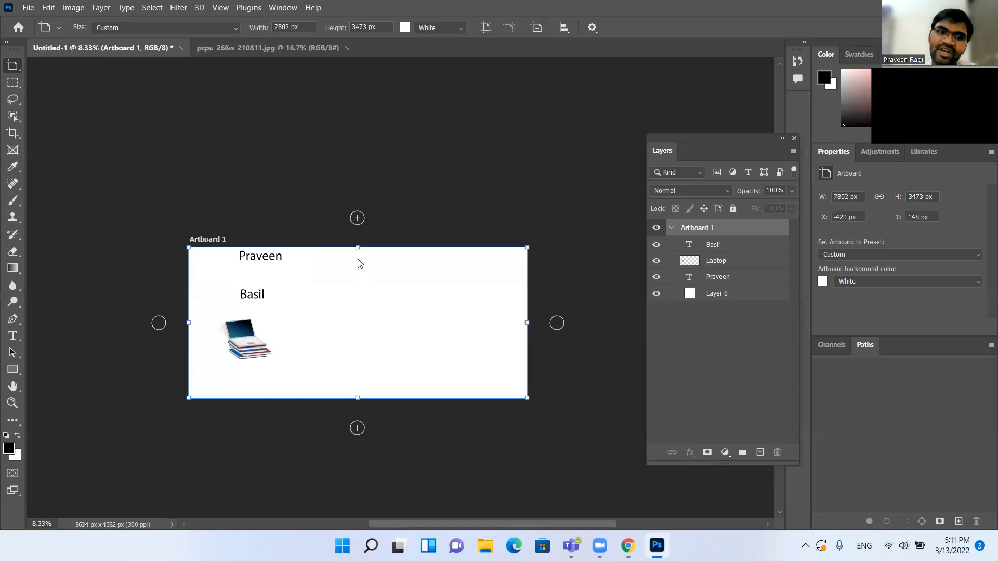
left_click_drag(357, 247, 375, 179)
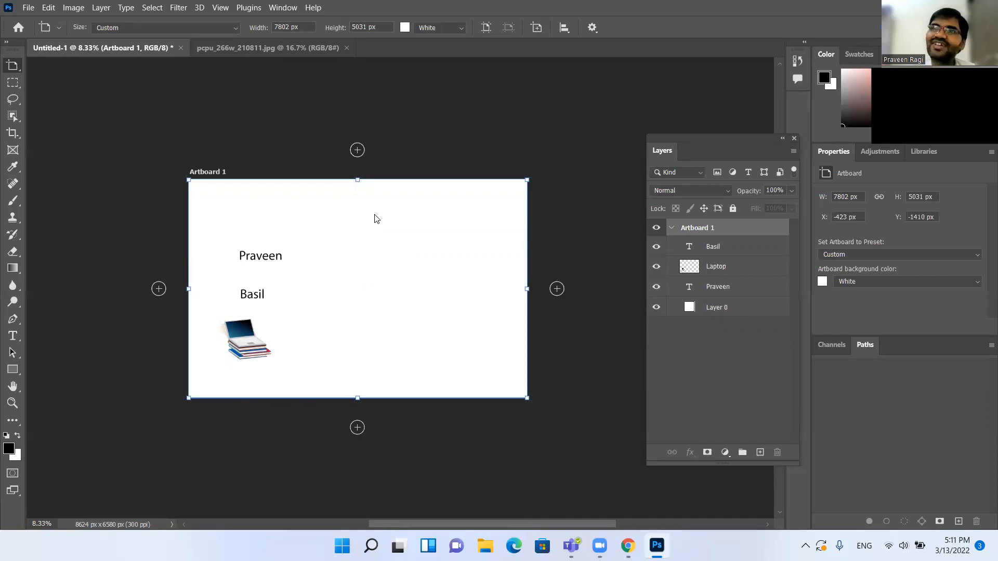
left_click_drag(527, 289, 466, 300)
left_click_drag(328, 399, 329, 448)
left_click_drag(468, 315, 328, 330)
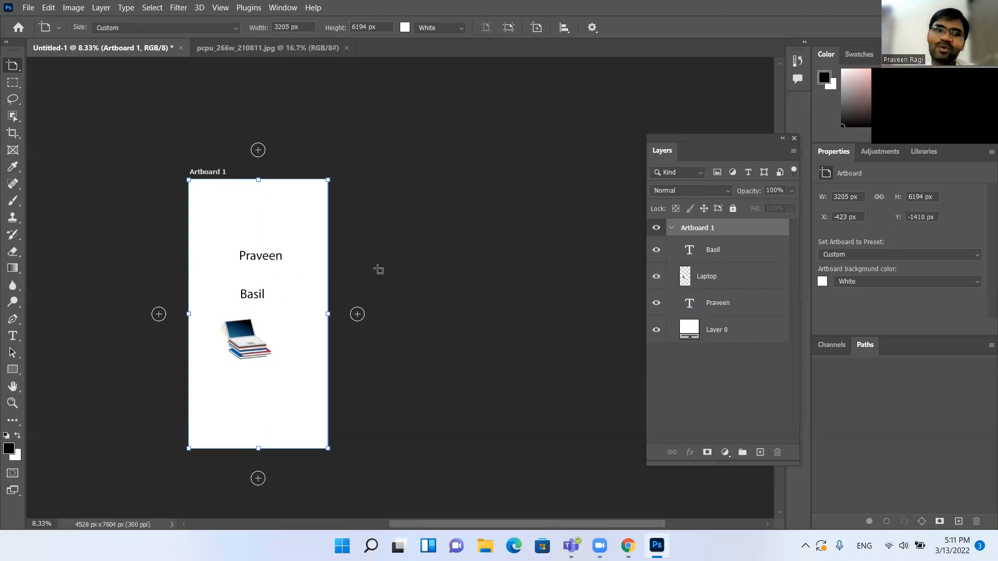
Draw four more artboards beside Artboard 1, about 4132 × 3197, 2651 × 2034, 1990 × 1455 and 1235 × 1972 px
left_click_drag(375, 180, 555, 319)
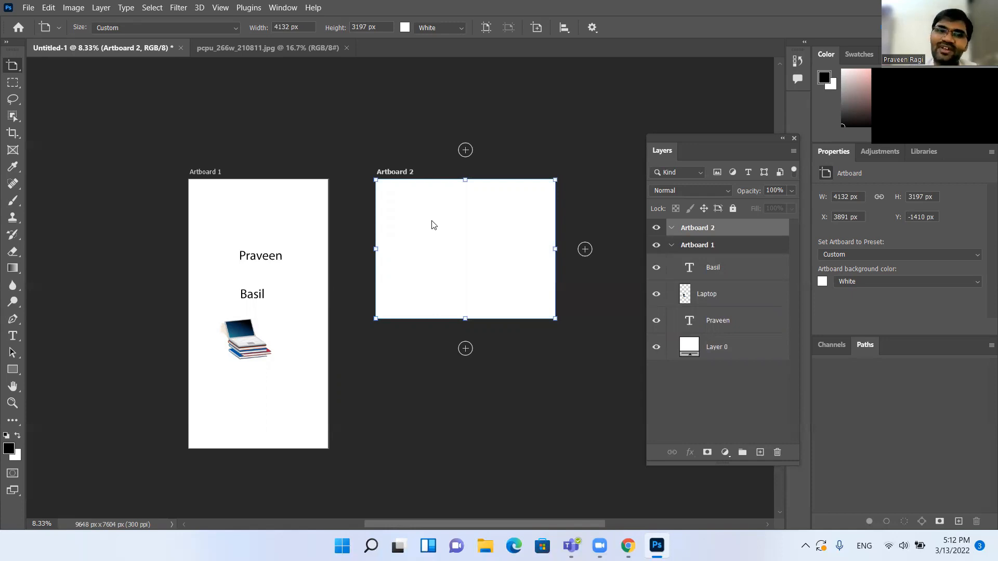
left_click_drag(383, 374, 497, 453)
left_click_drag(525, 360, 613, 422)
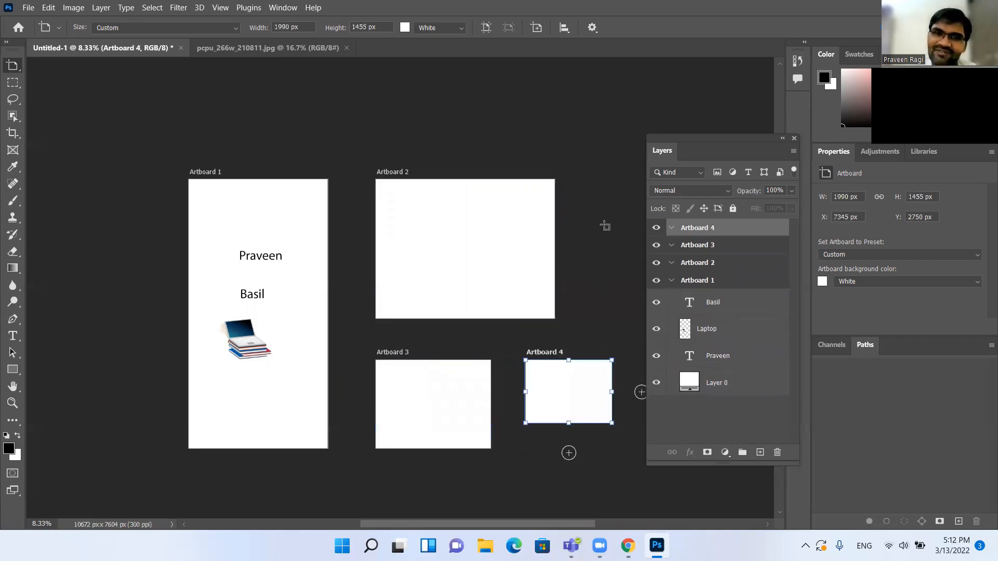
left_click_drag(576, 171, 629, 255)
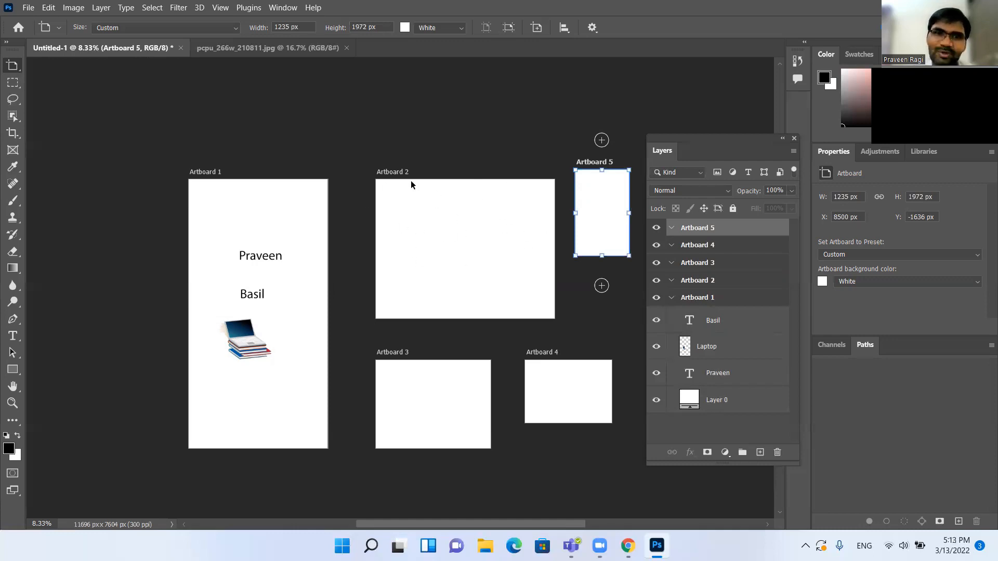
Select Artboard 2 and move it by its title closer to Artboard 1, to about X 3259 px, Y -2126 px
left_click(391, 172)
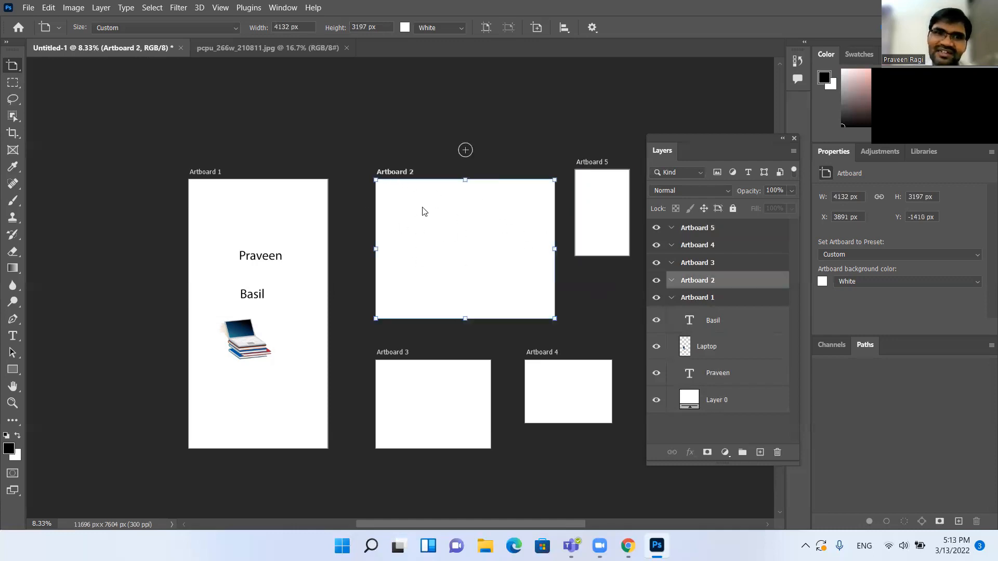
key("v")
left_click_drag(423, 209, 480, 225)
left_click_drag(387, 172, 355, 162)
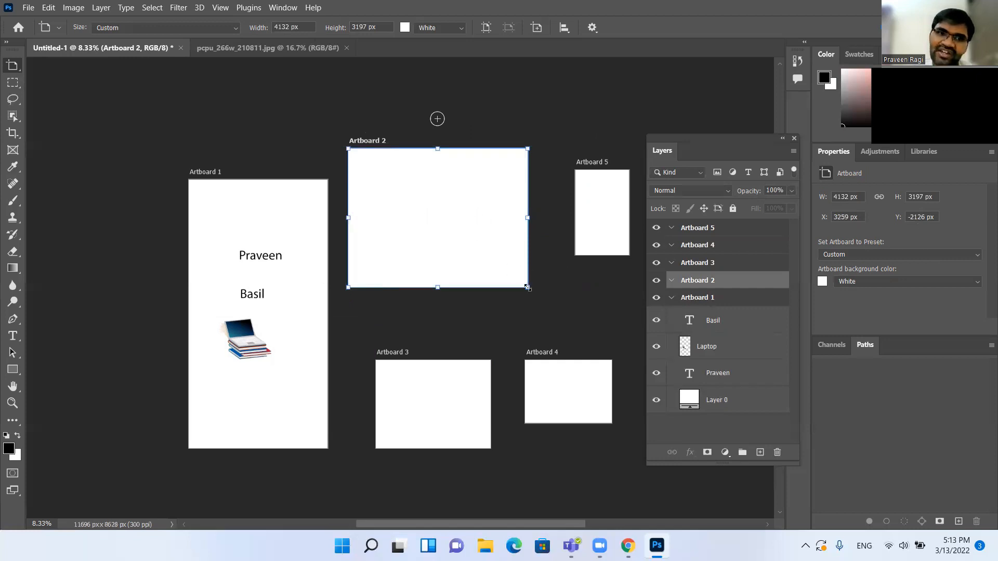
Resize Artboard 2 into a wide, short banner and move Artboard 3 directly beneath it, to about X 3259 px, Y -474 px
left_click_drag(527, 286, 467, 314)
left_click_drag(466, 231, 546, 236)
left_click_drag(447, 313, 476, 198)
left_click_drag(399, 353, 399, 183)
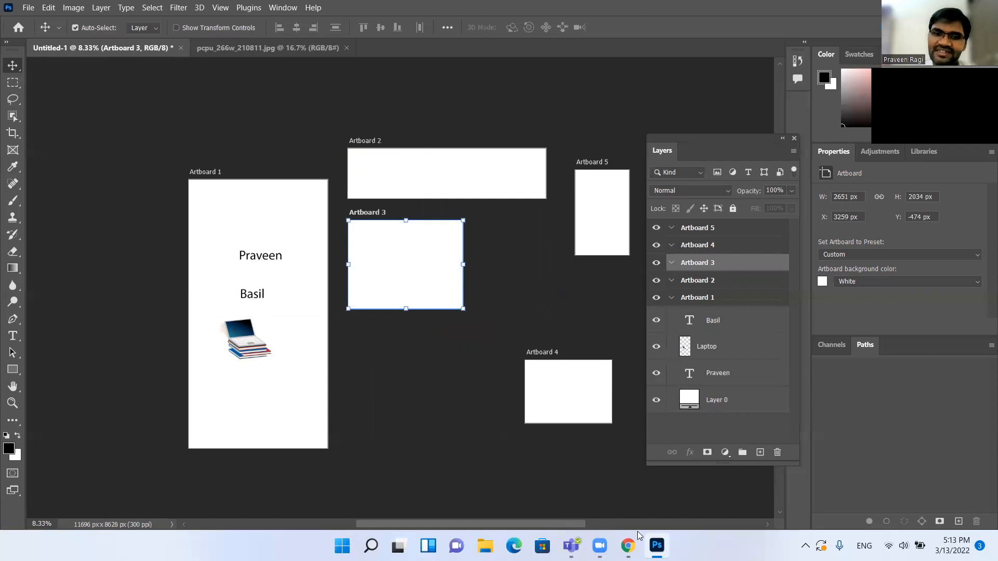
Switch to Chrome and read the Adobe Photoshop for Photographers help page on the Artboard tool, enlarged to 175%
left_click(629, 545)
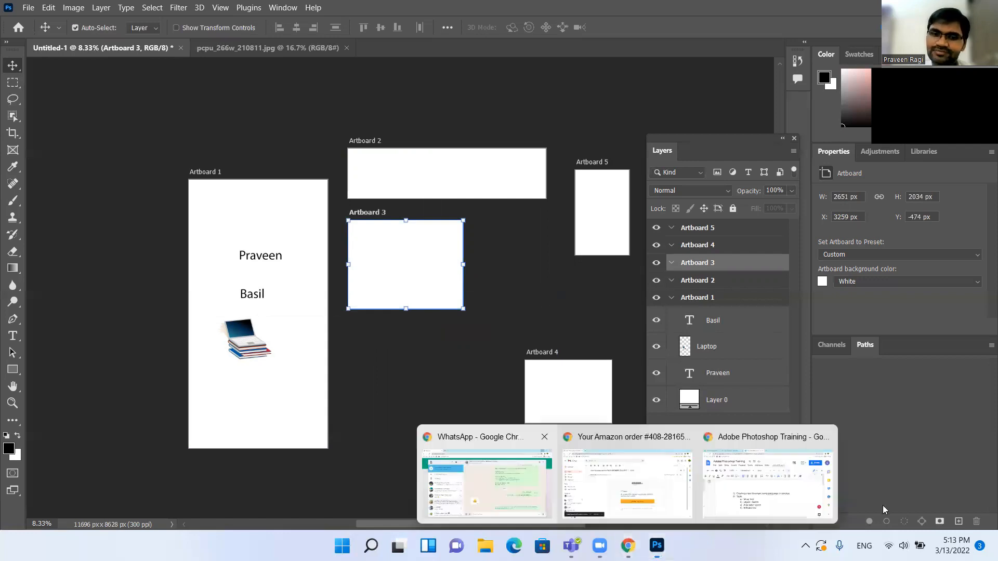
left_click(748, 500)
key("ctrl+plus")
key("ctrl+plus")
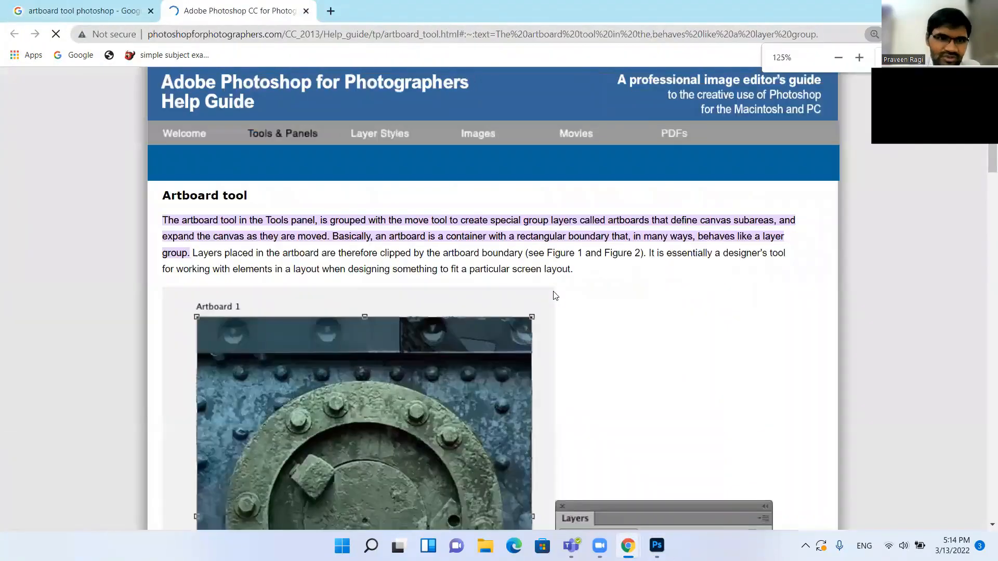
key("ctrl+plus")
key("ctrl+plus")
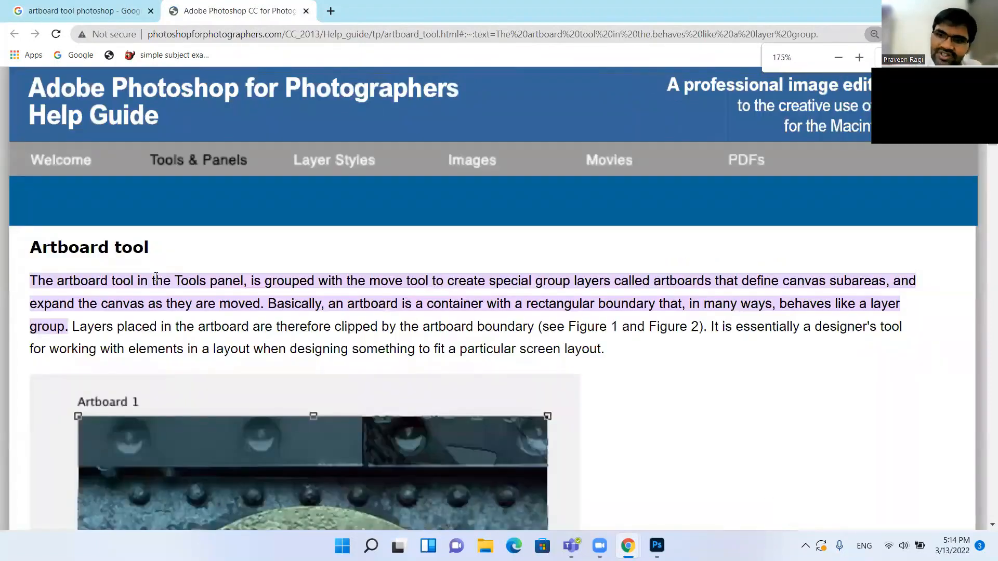
key("ctrl+plus")
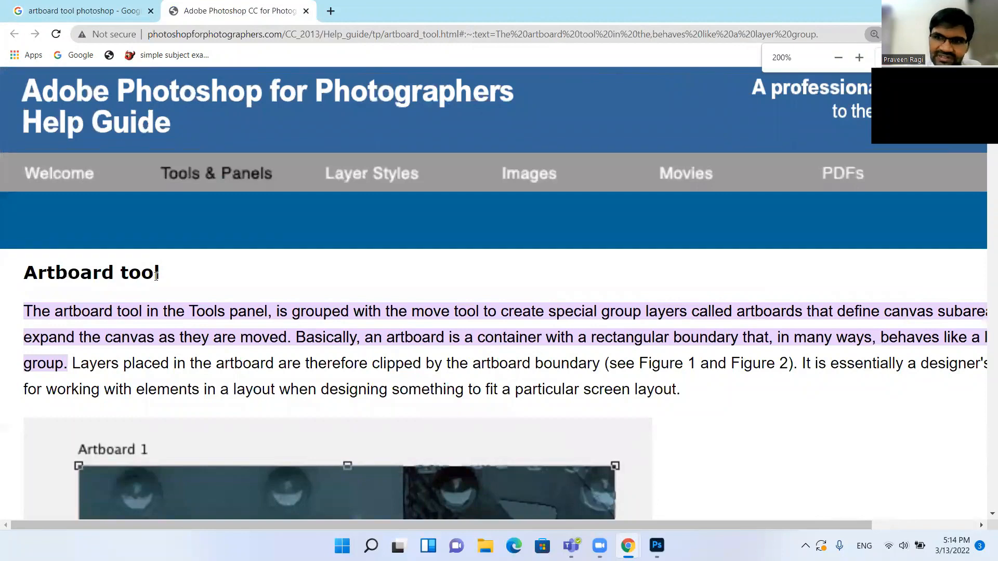
key("ctrl+minus")
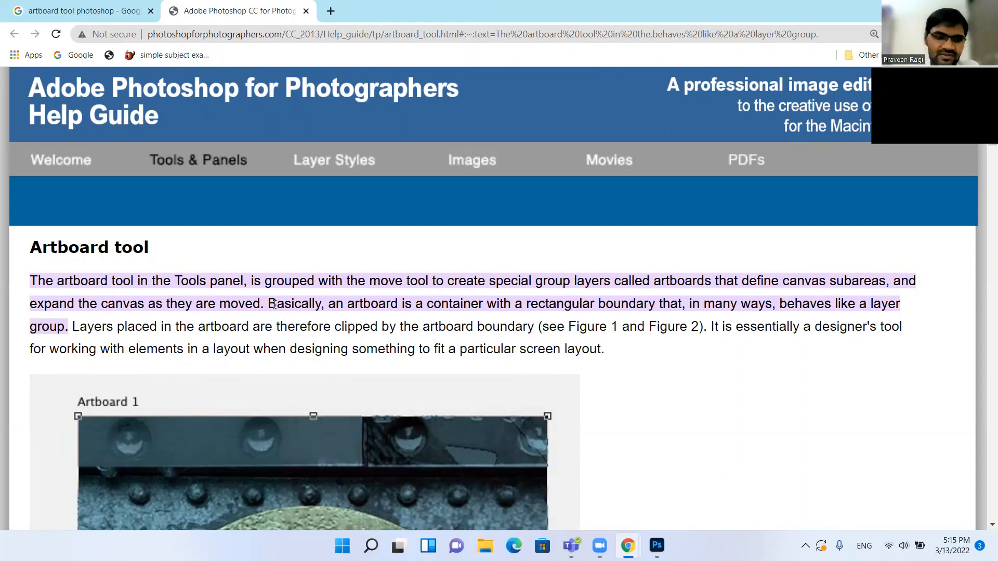
Compare the artboards in the Photoshop document with the help page's description of the Artboard tool
key("alt+Tab")
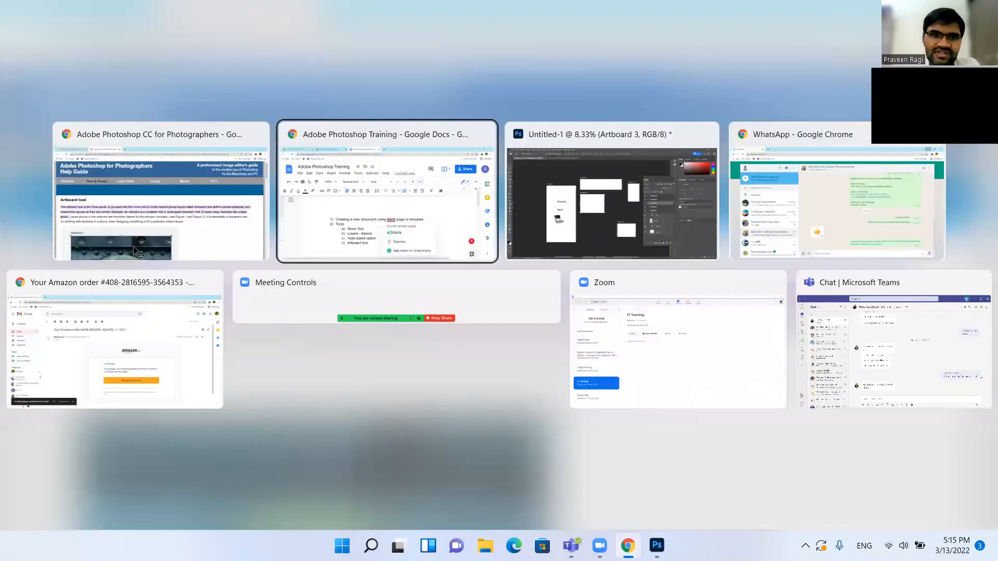
left_click(546, 248)
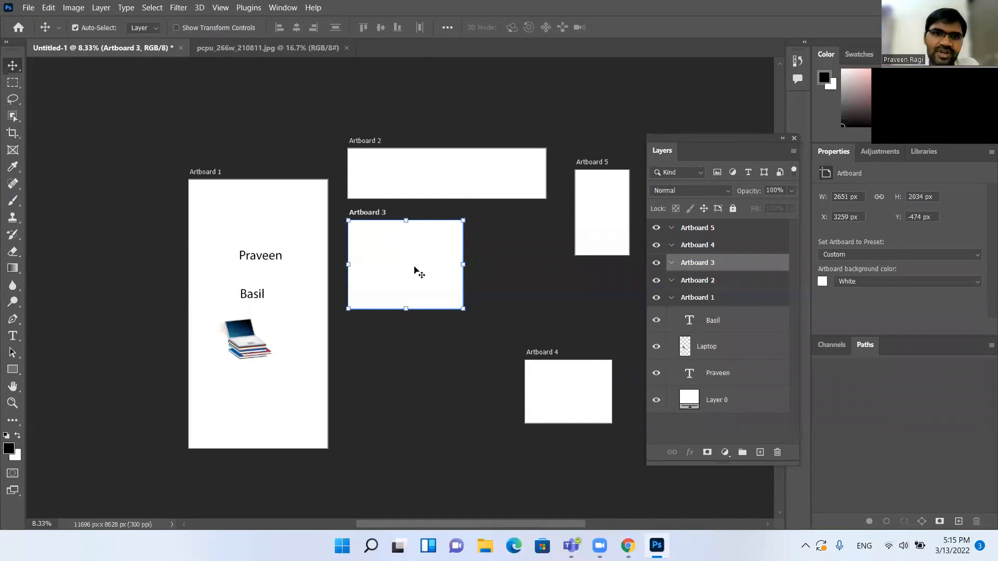
key("alt+Tab")
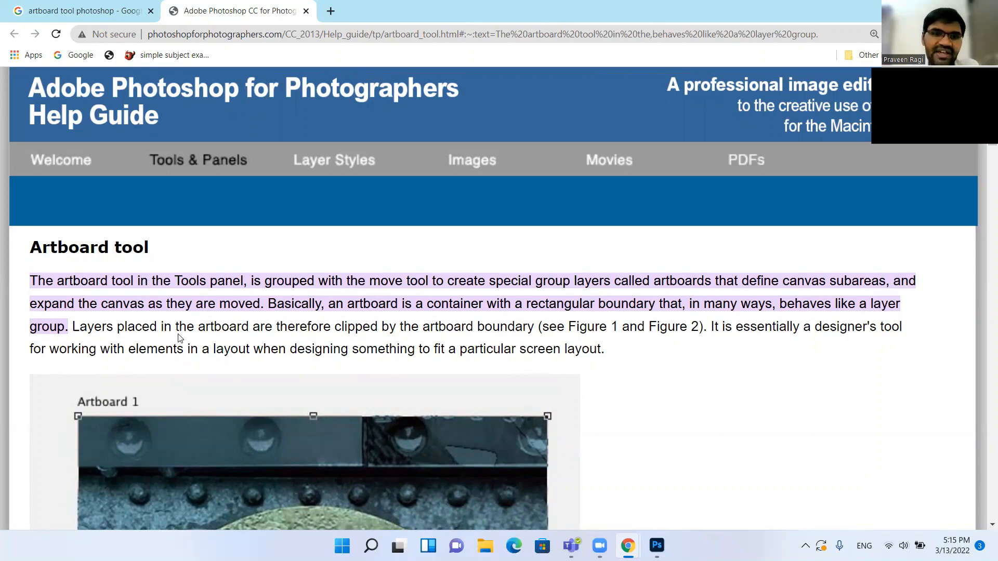
Return to Photoshop, shift the Layers panel slightly upward and pick the text layer below Laptop in Artboard 1
key("alt+Tab")
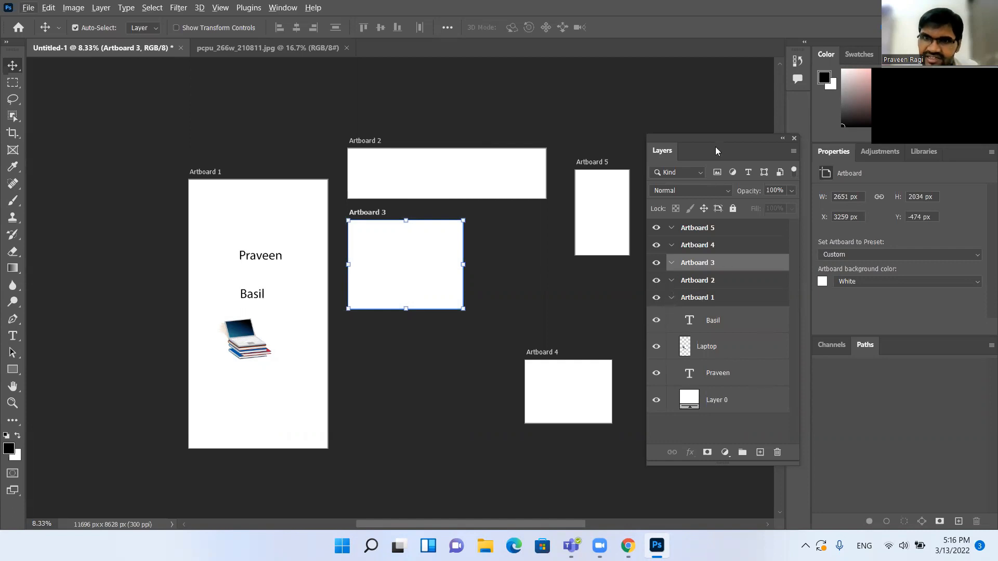
left_click_drag(705, 137, 693, 110)
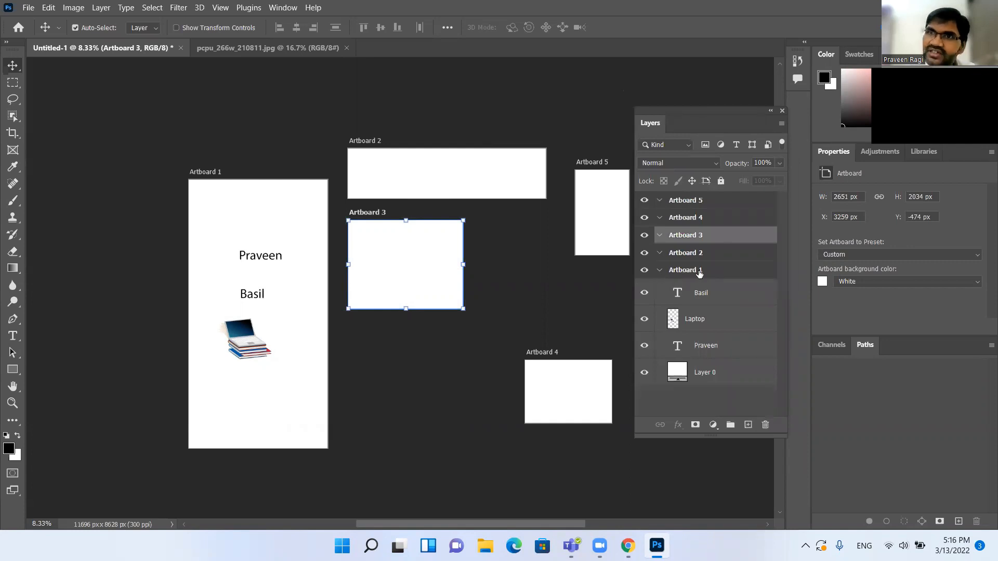
left_click(707, 332)
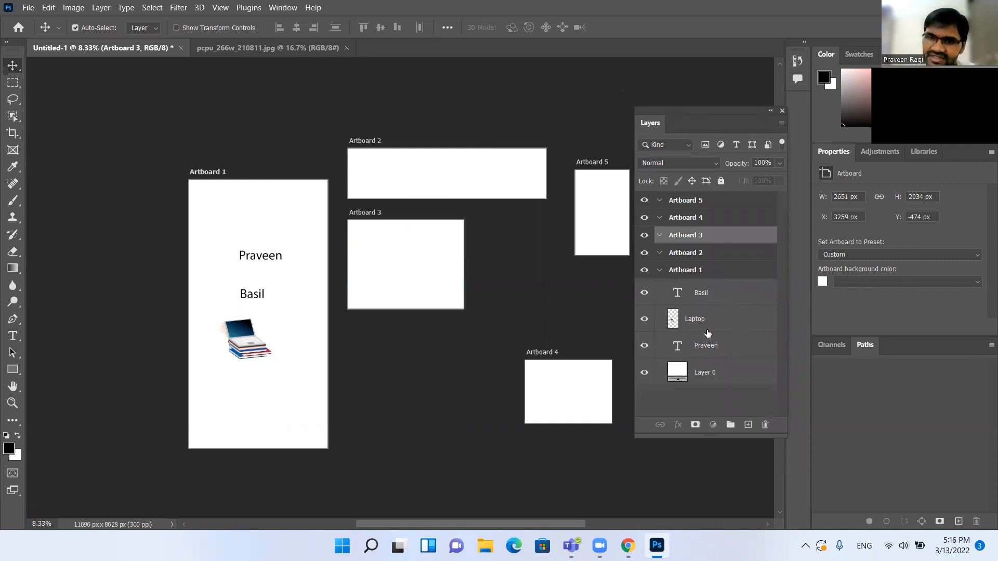
Go through Artboard 1's layers from Laptop down to Layer 0, and collapse and re-expand the artboard's layer group
left_click(707, 322)
left_click(722, 350)
left_click(732, 375)
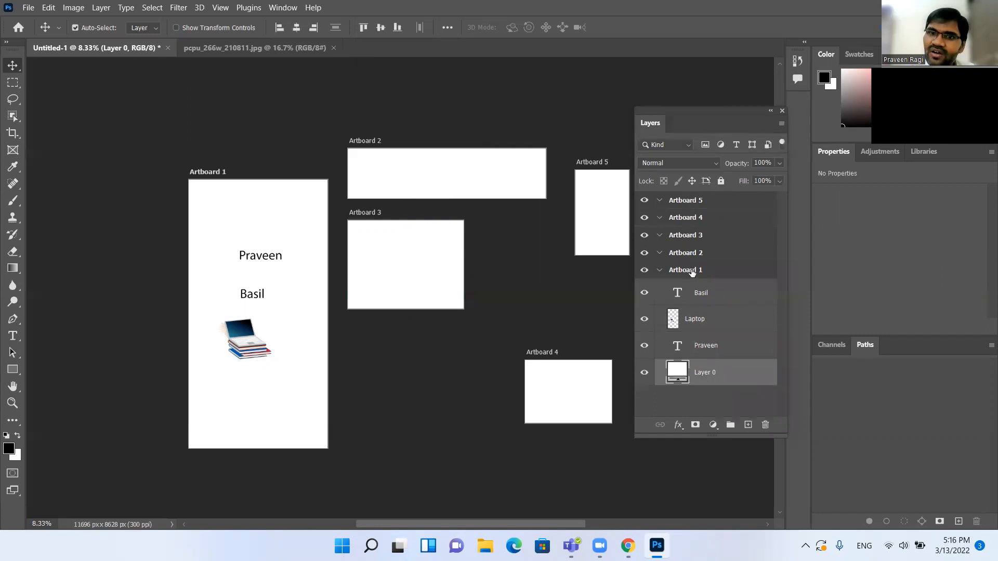
left_click(660, 271)
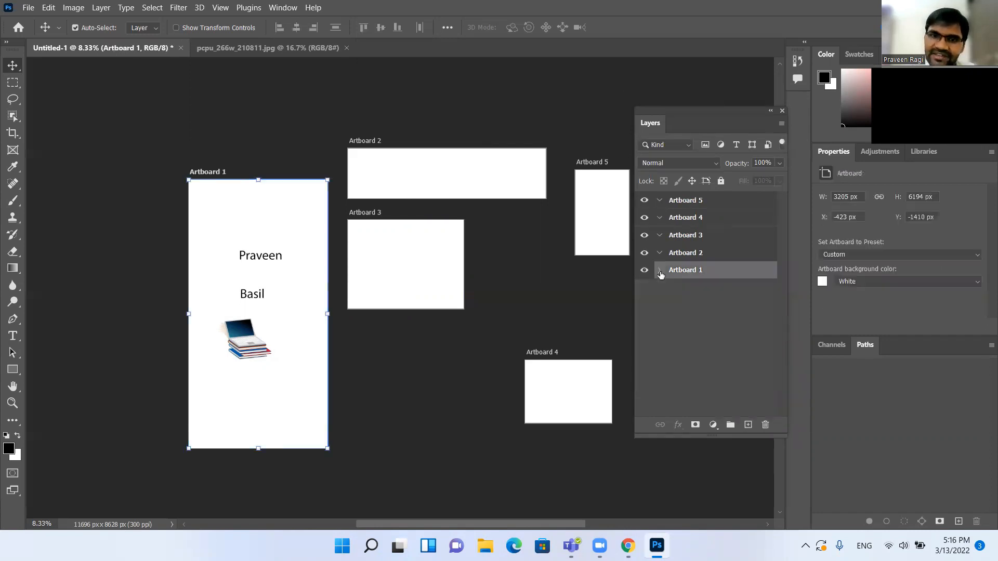
left_click(661, 271)
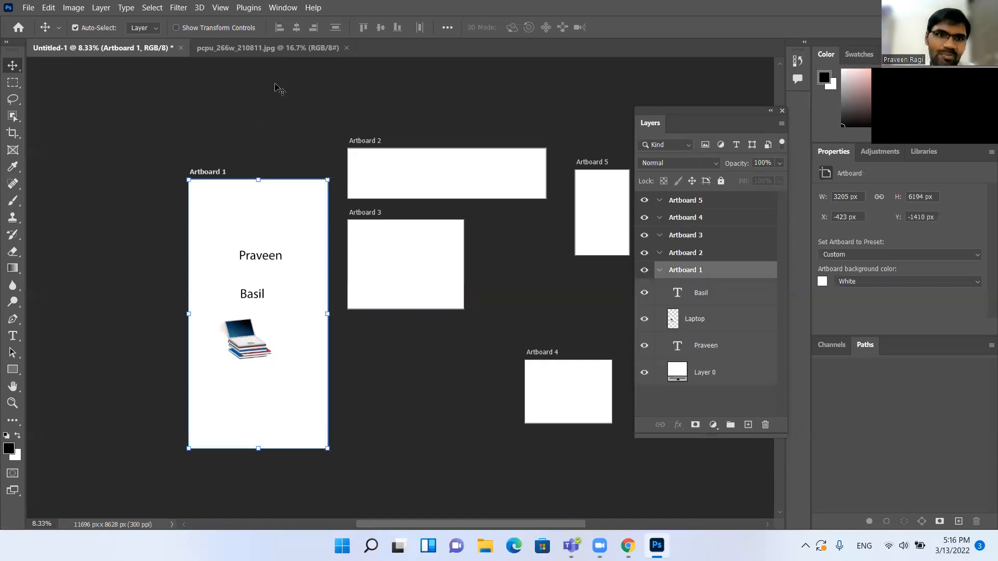
Open the image 18262.jpg from the e-learning-concept-with-icon-design folder inside e-Learning
left_click(27, 8)
key("Return")
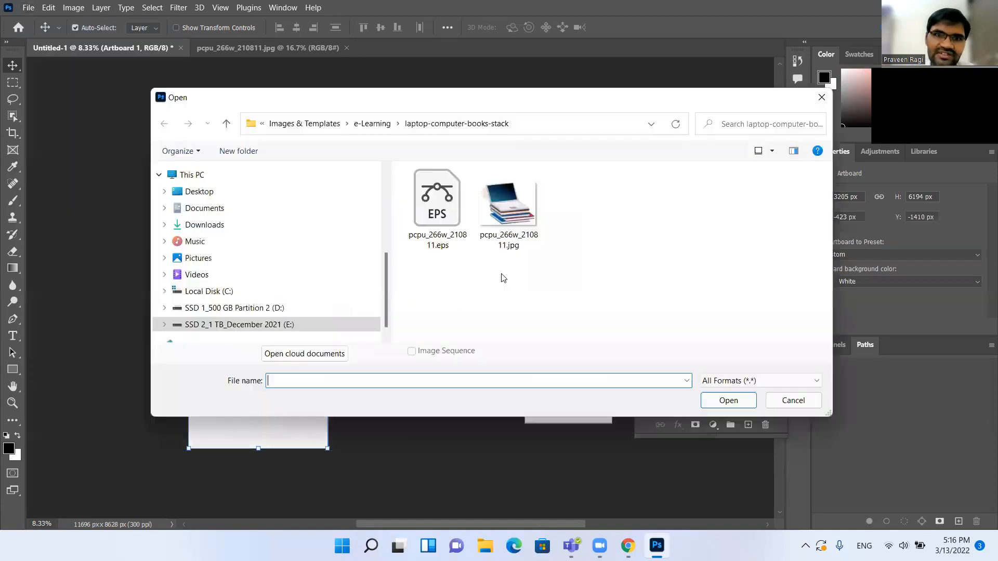
left_click(226, 123)
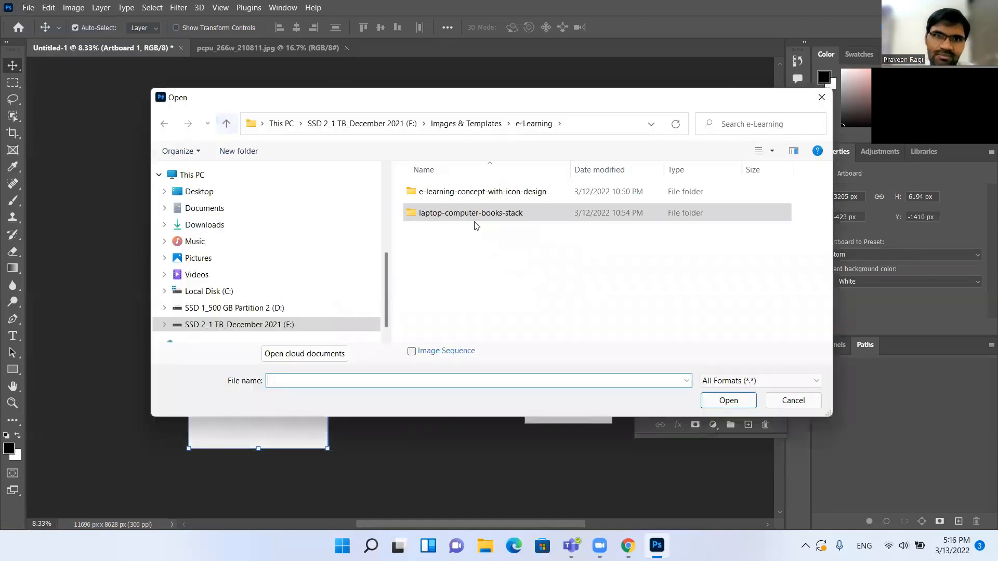
double_click(437, 191)
double_click(439, 213)
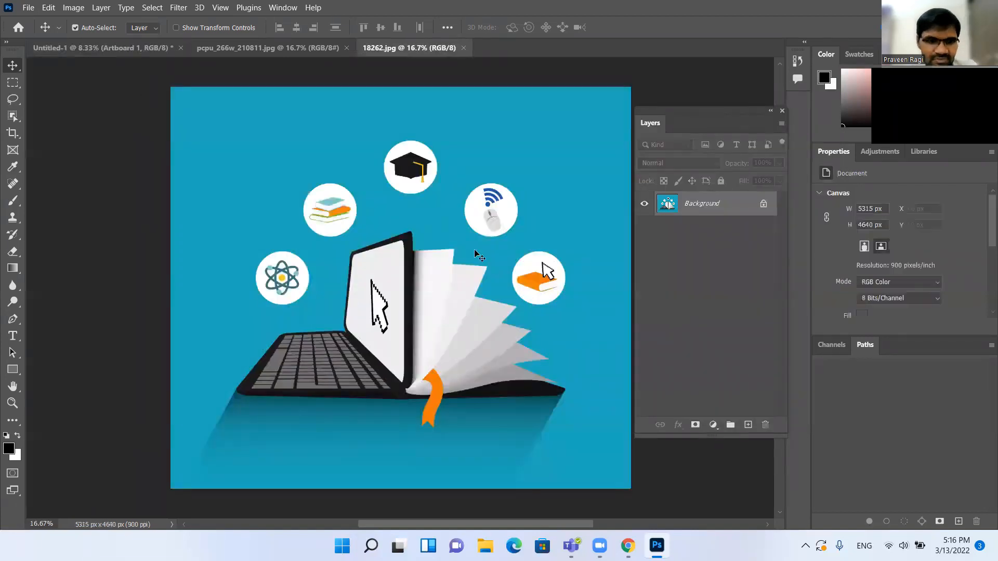
Select the whole 18262.jpg image with the Rectangular Marquee tool and copy it
left_click(13, 82)
left_click_drag(171, 87, 675, 447)
left_click(52, 11)
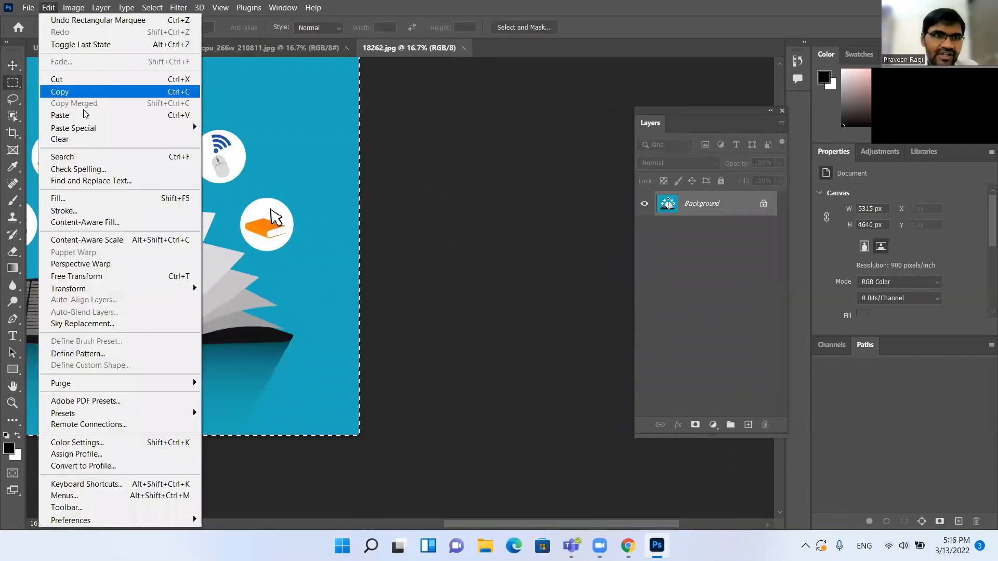
left_click(86, 92)
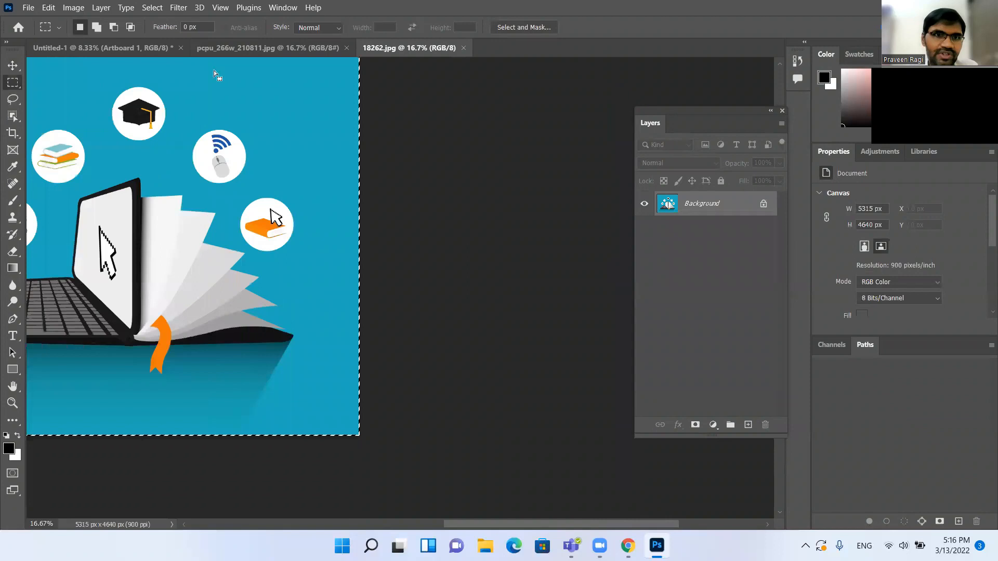
Paste the copied image into Artboard 2 of Untitled-1, and collapse and re-expand that artboard's layer group
left_click(107, 51)
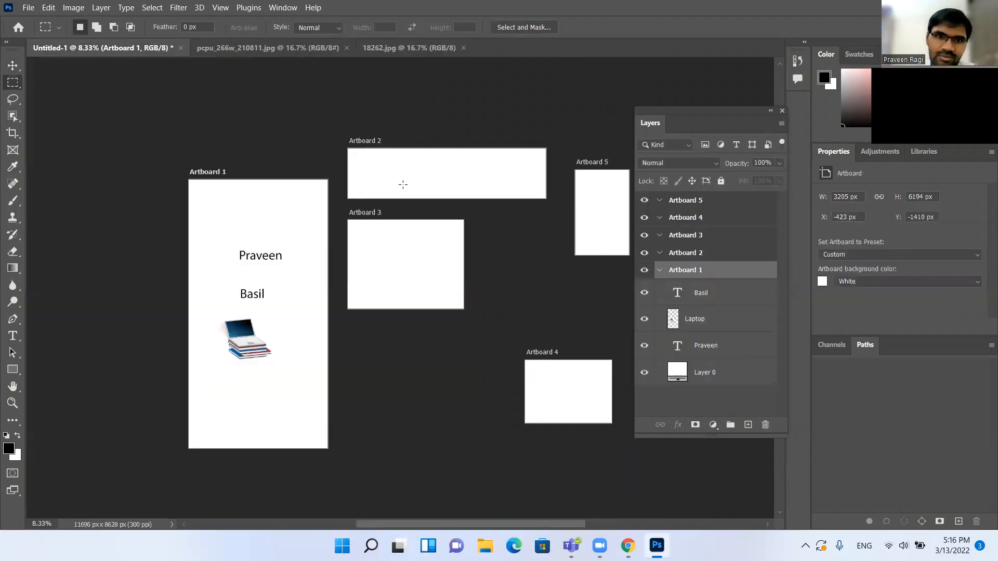
left_click(709, 255)
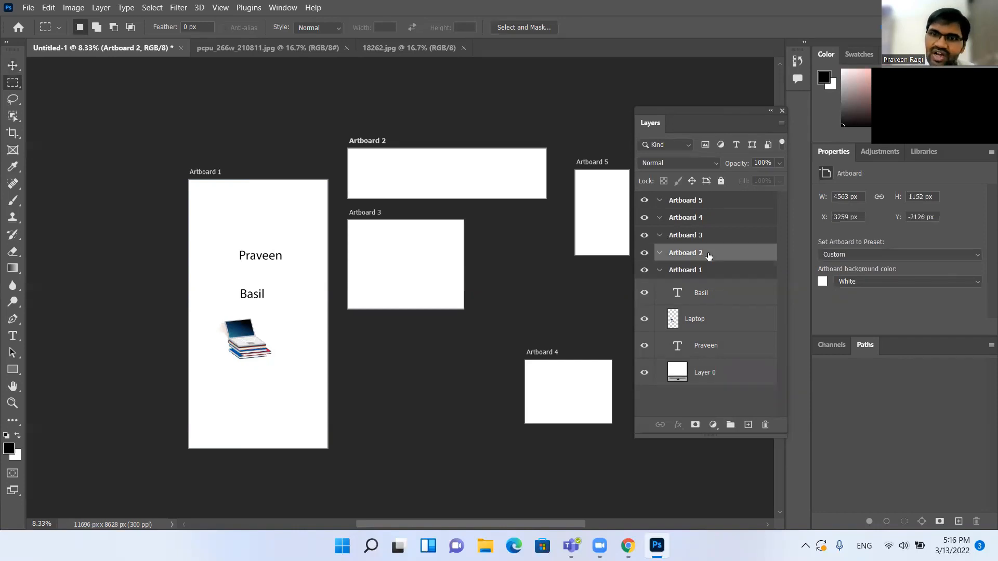
left_click(48, 7)
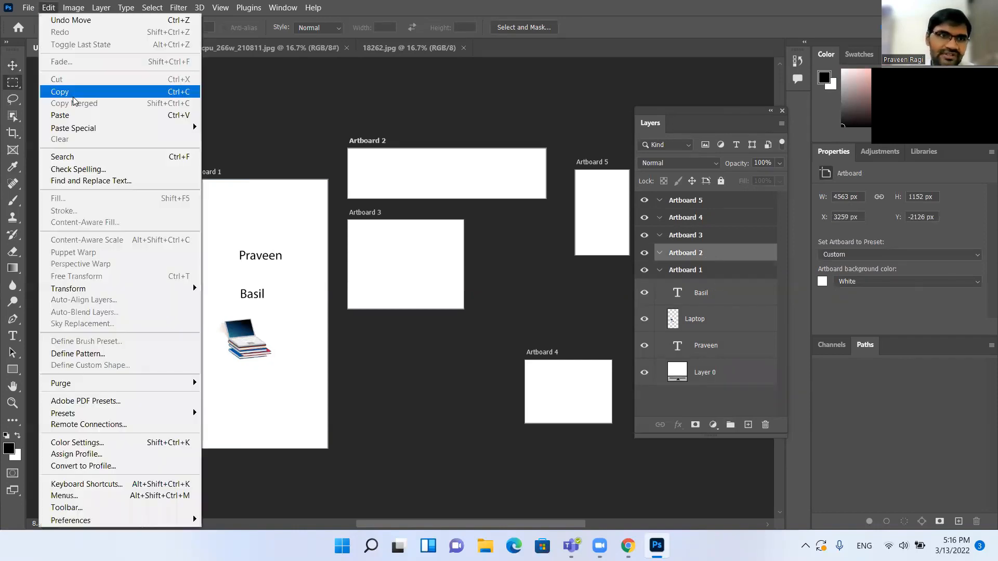
left_click(71, 118)
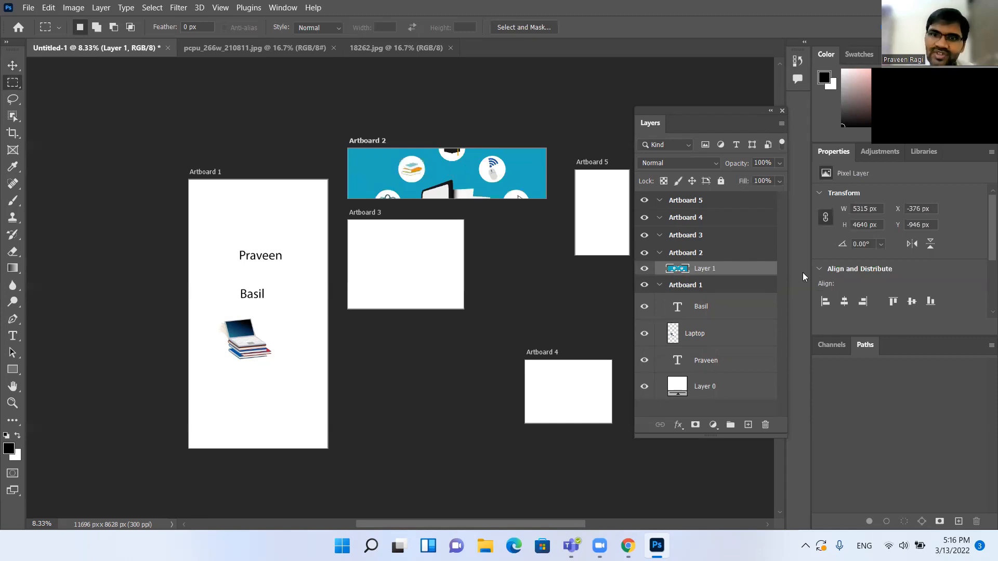
left_click(660, 253)
left_click(660, 254)
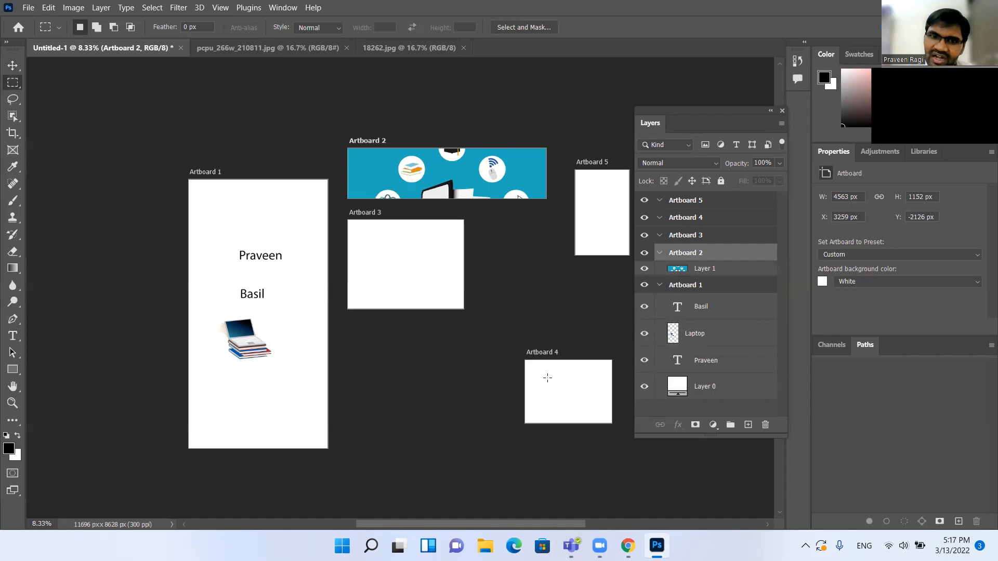
Paste the same copied image into Artboard 4 and shift the Layers panel slightly down and away from the artboards
left_click(696, 220)
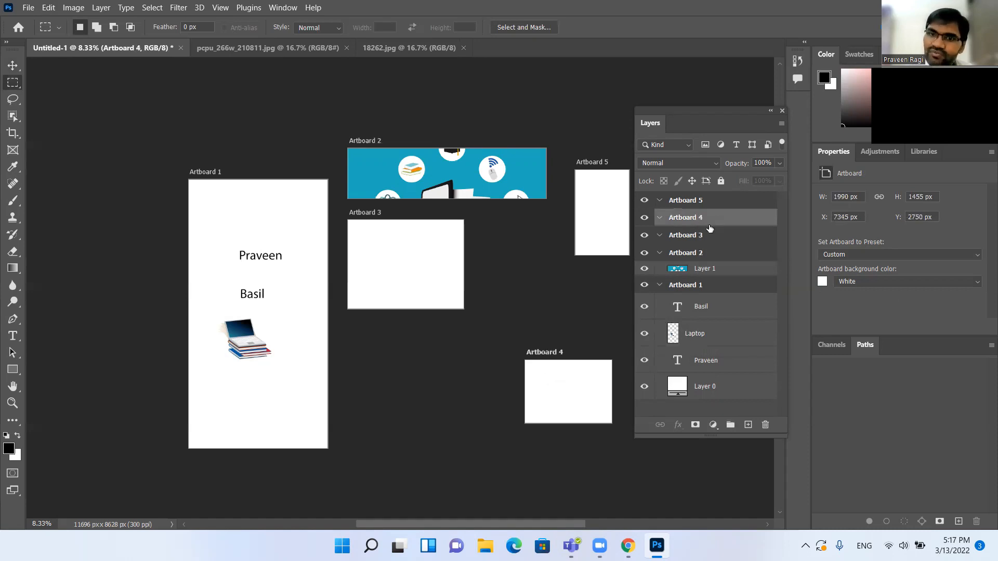
left_click(48, 13)
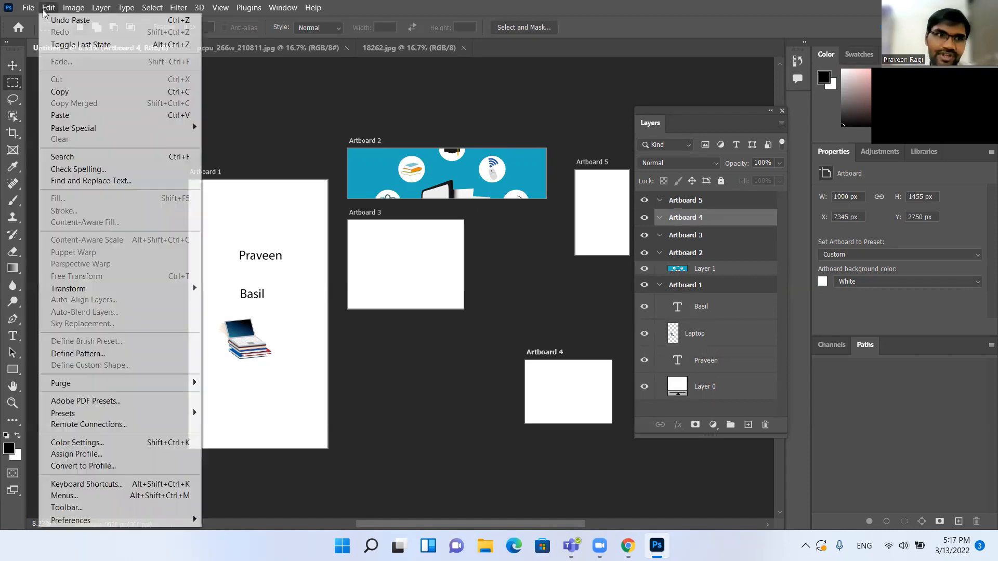
left_click(73, 116)
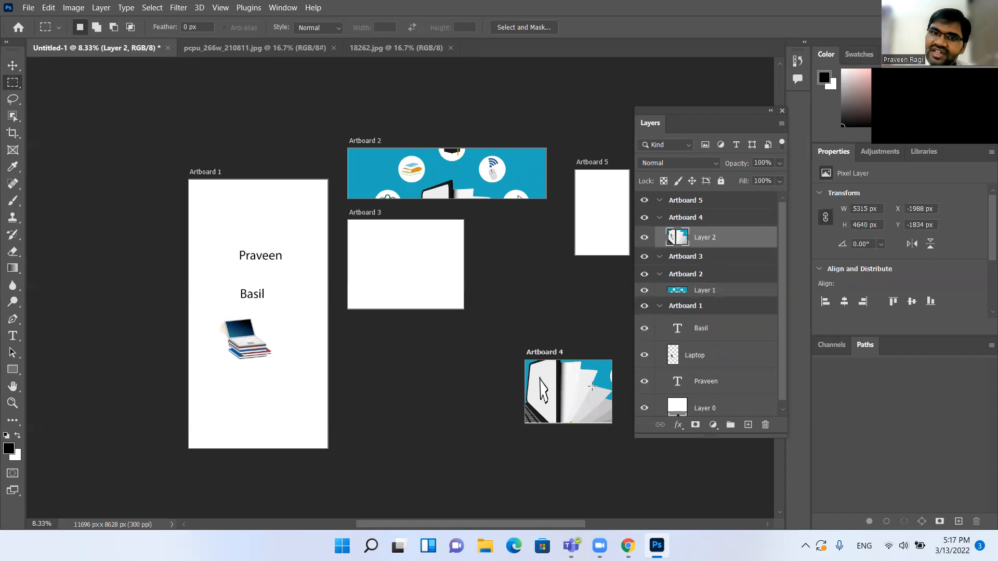
left_click_drag(691, 111, 703, 132)
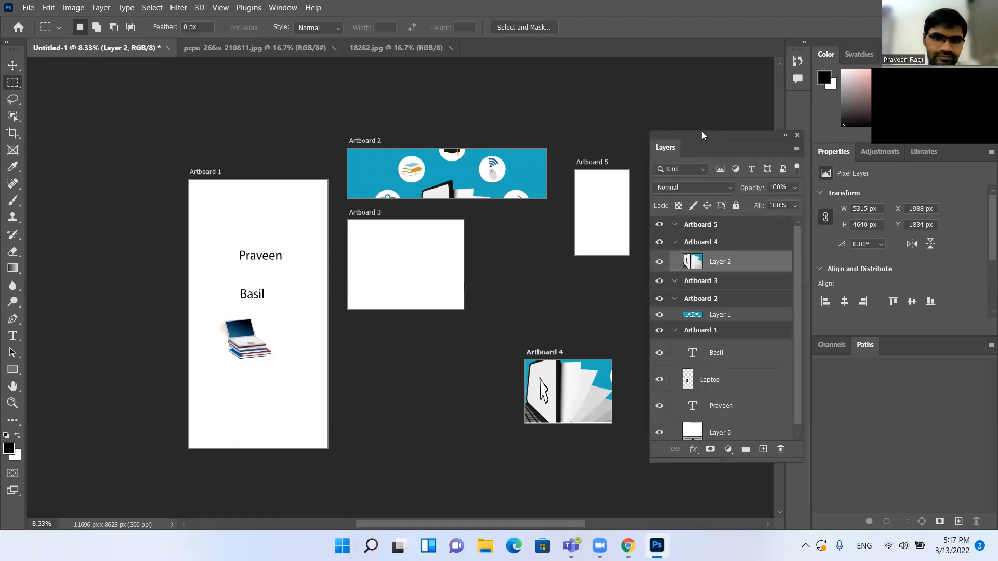
Switch to Chrome and read the help page's explanation of layers clipped by the artboard boundary, continuing to Figure 1
key("alt+Tab")
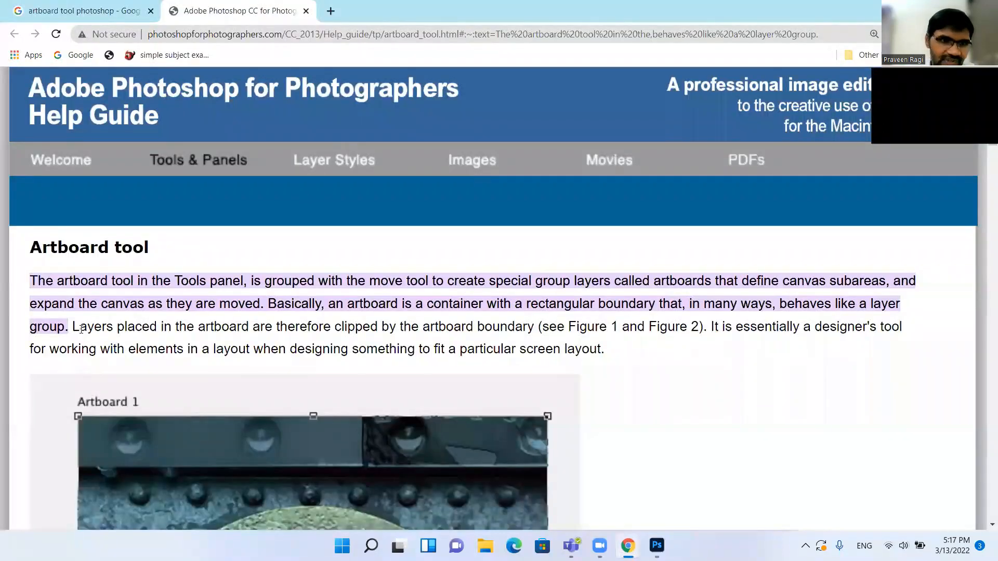
left_click_drag(74, 327, 570, 320)
left_click_drag(632, 311, 660, 325)
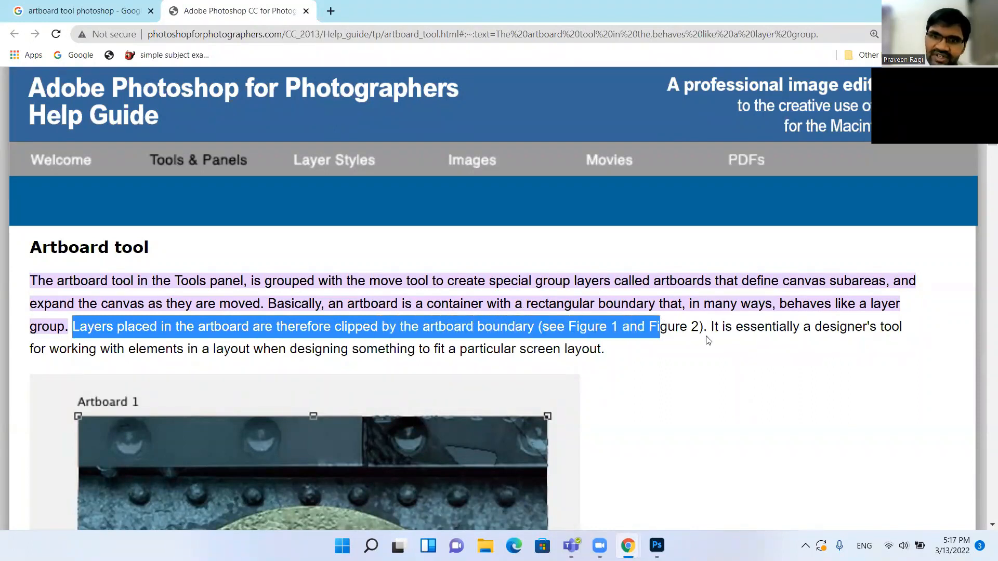
scroll(708, 339, "down", 3)
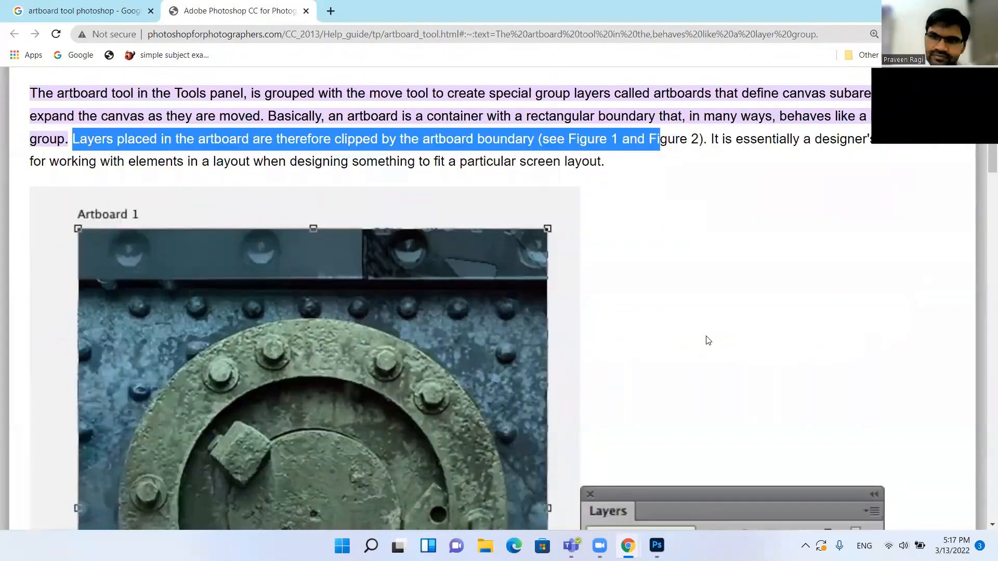
scroll(708, 340, "down", 6)
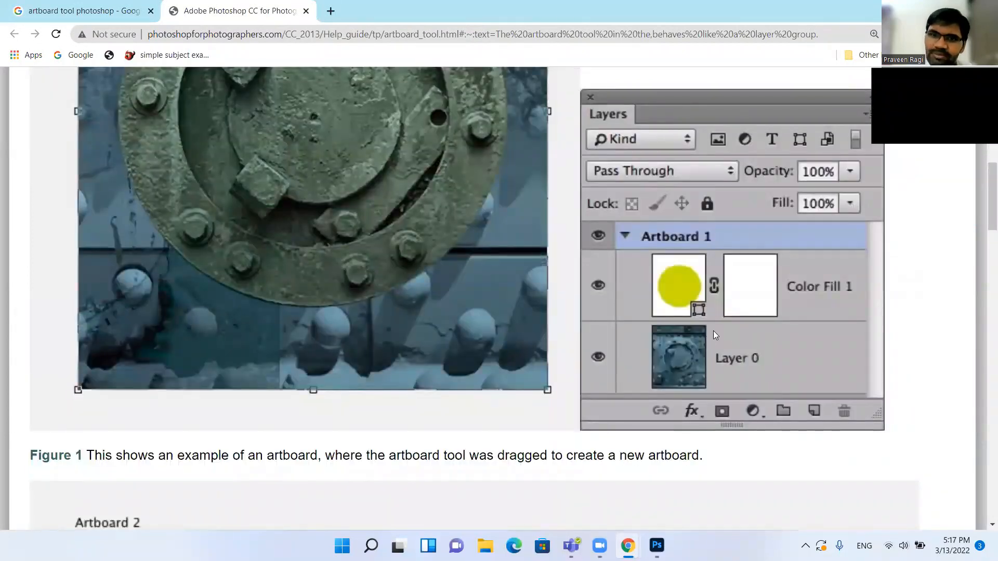
Compare the artboards in Photoshop with the help page's Figure 1, and reread its introductory paragraph about designing for particular screen layouts
key("alt+Tab")
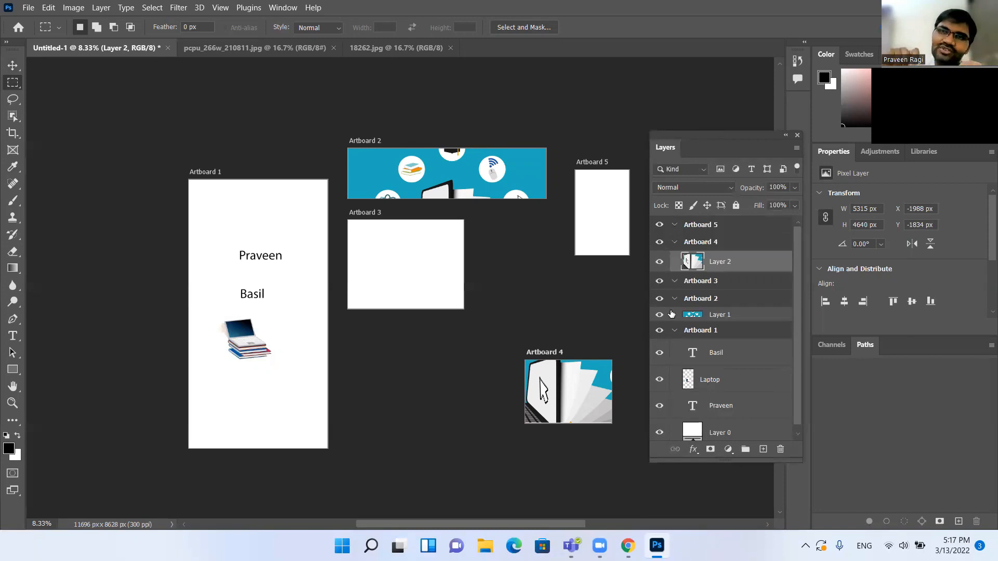
key("alt+Tab")
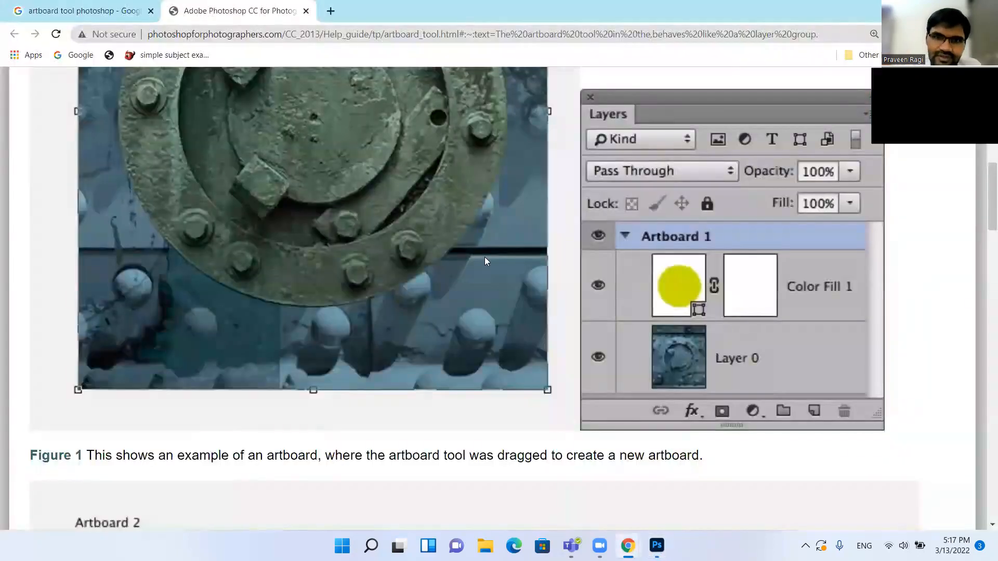
scroll(434, 311, "up", 3)
scroll(528, 208, "up", 5)
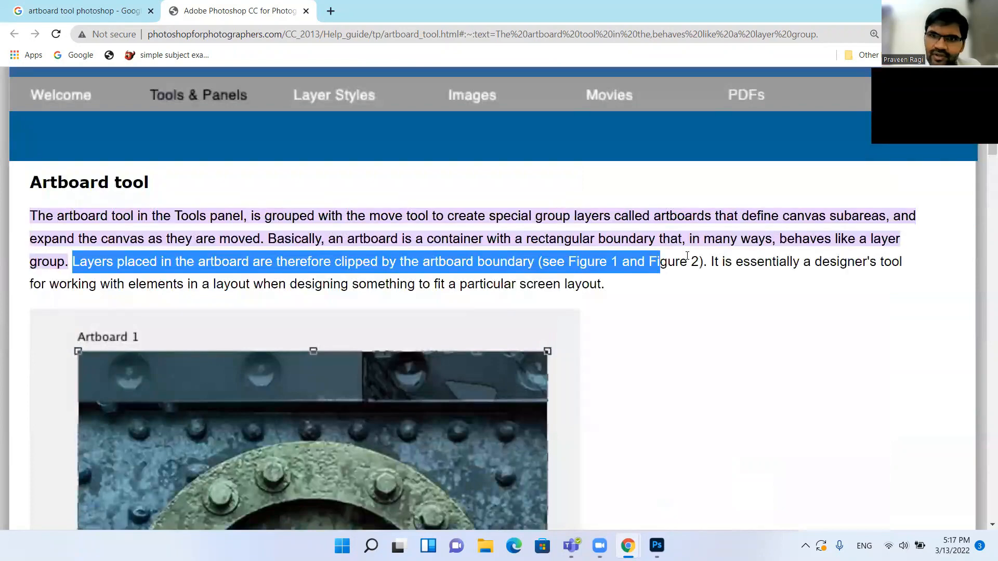
left_click(853, 274)
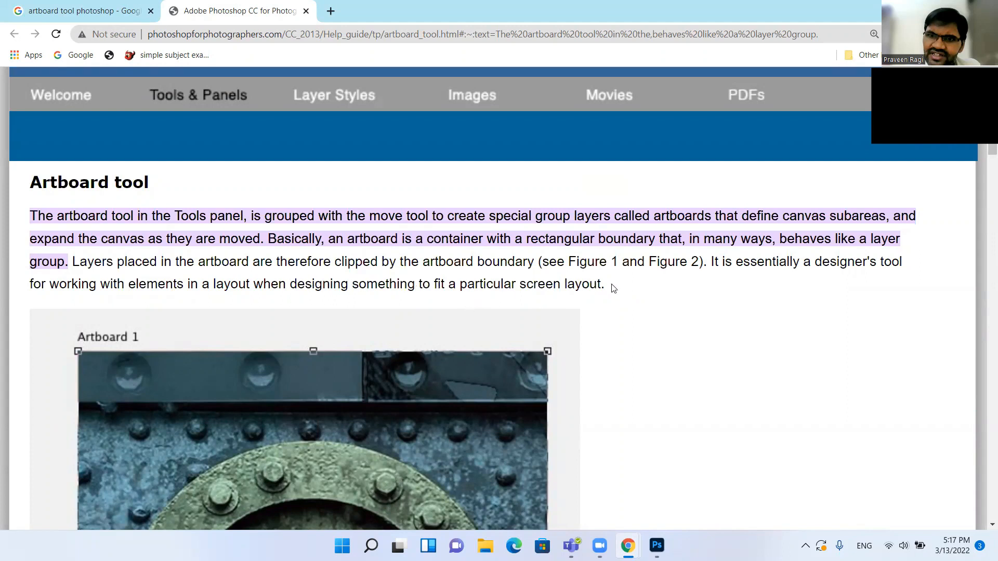
Return to Photoshop and resize Artboard 3 with the Artboard Tool to a tall shape of about 1559 x 3520 px
key("alt+Tab")
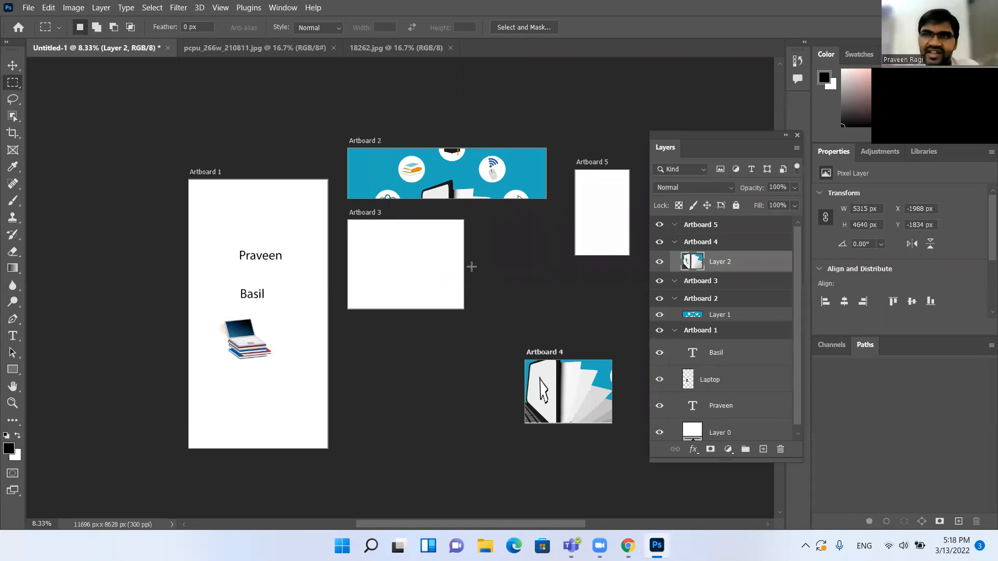
key("v")
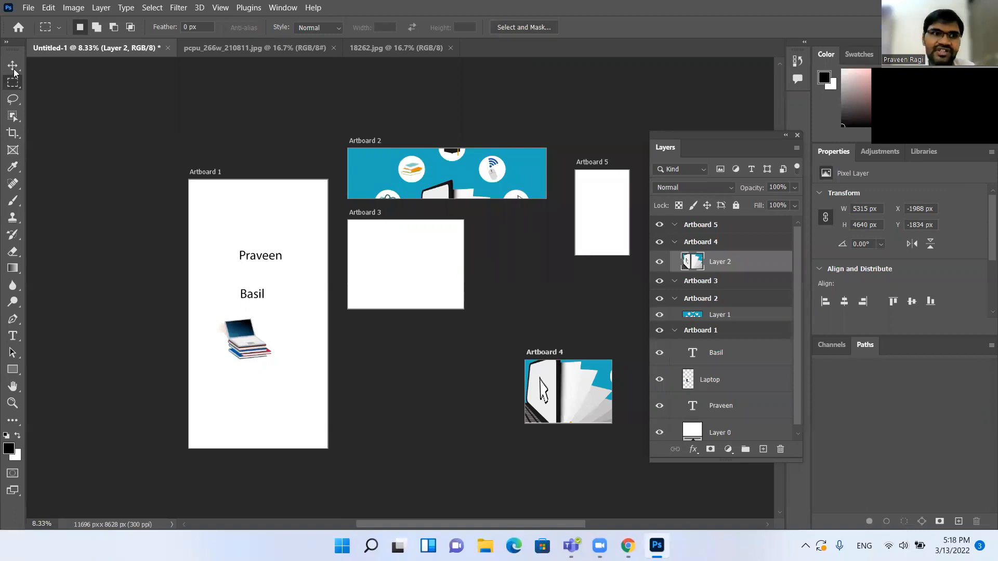
left_click(372, 227)
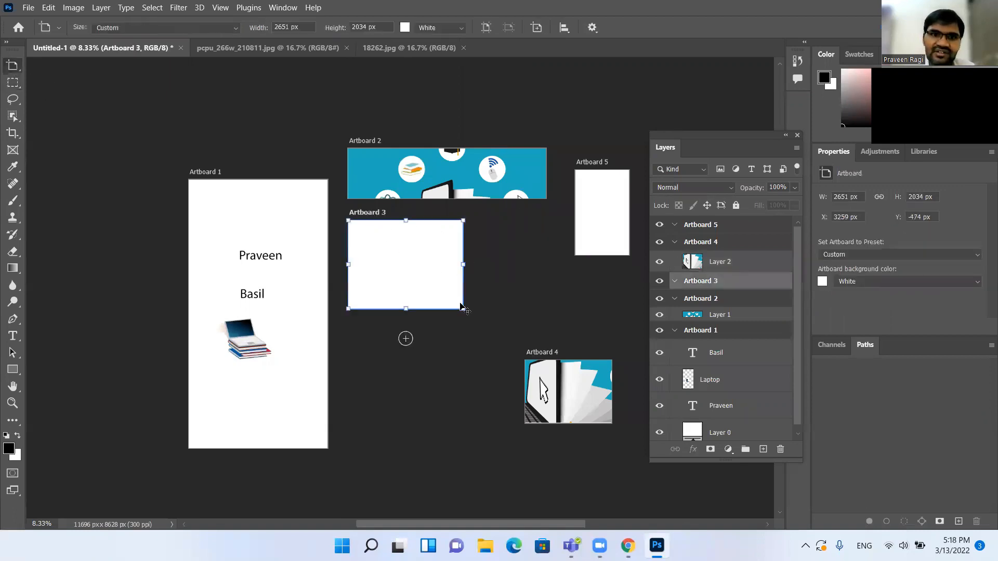
left_click_drag(463, 309, 414, 373)
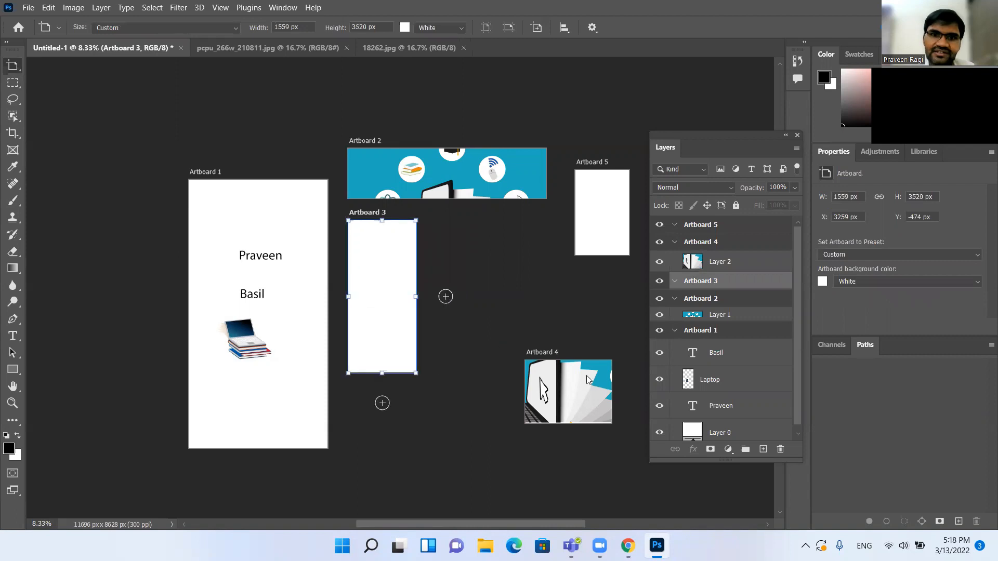
Resize Artboard 4 into a narrower, taller portrait shape and extend Artboard 2 downward to a height of about 2359 px
key("v")
left_click(592, 381)
key("v")
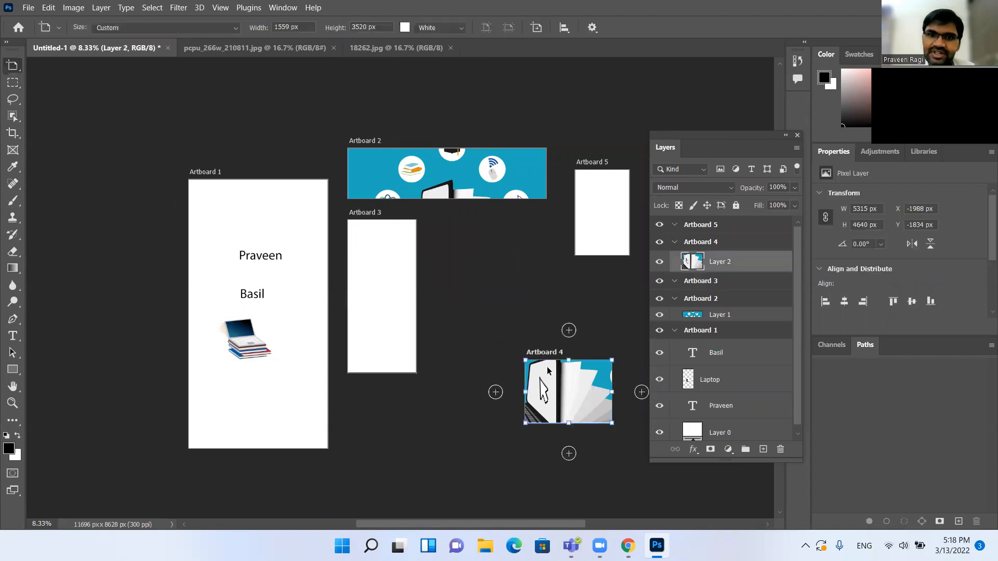
left_click(542, 358)
mouse_move(570, 472)
left_mouse_down()
mouse_move(566, 462)
mouse_move(574, 483)
left_mouse_up()
left_click_drag(546, 198, 546, 251)
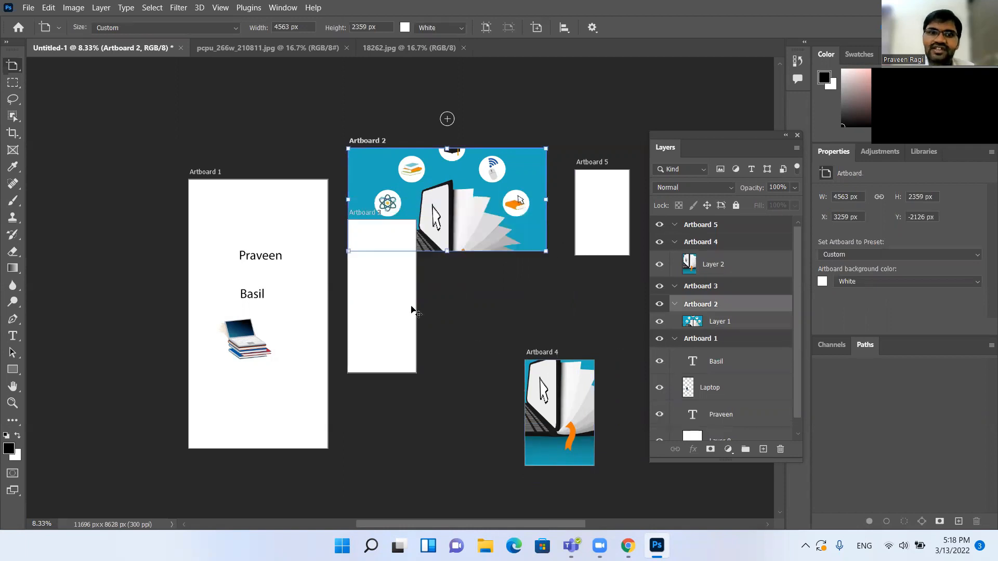
Move Artboard 3 straight down with the Move Tool to about Y 1264 px, clear of Artboard 2
key("v")
left_click(413, 310)
left_click_drag(364, 221, 364, 301)
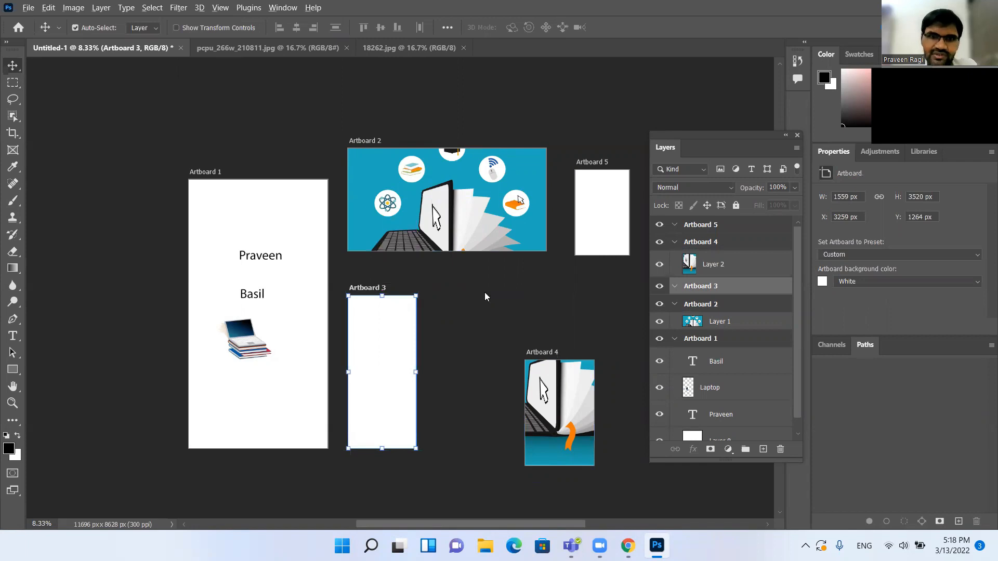
Switch to Chrome and examine Figure 1 on the help page, including its caption and Layers panel example
key("alt+Tab")
scroll(597, 290, "down", 3)
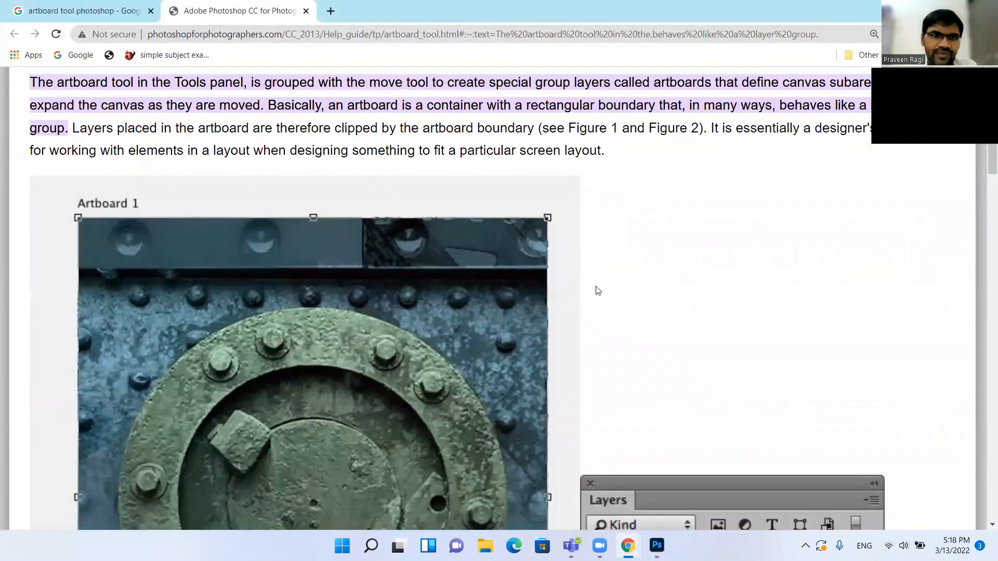
scroll(49, 361, "down", 7)
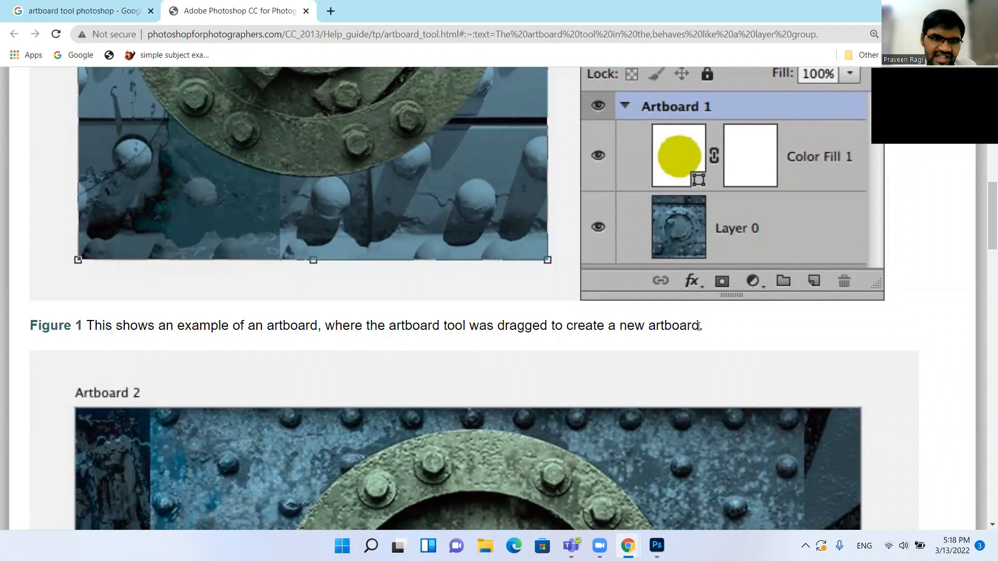
scroll(697, 328, "up", 3)
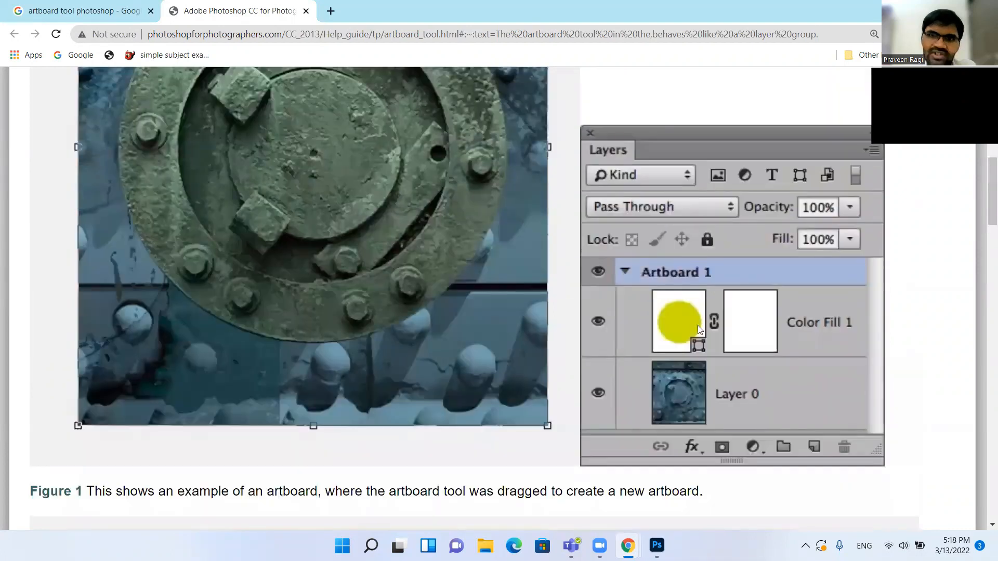
Return to Photoshop and draw six blank artboards of varied sizes in the empty areas around the existing artboards with the Artboard Tool
scroll(698, 330, "up", 2)
key("alt+Tab")
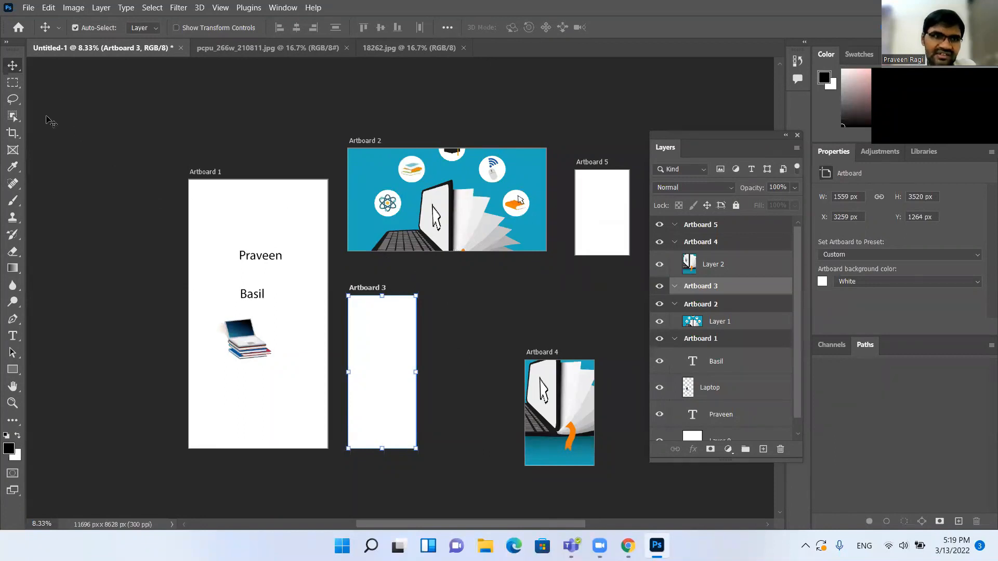
right_click(15, 71)
left_click(78, 76)
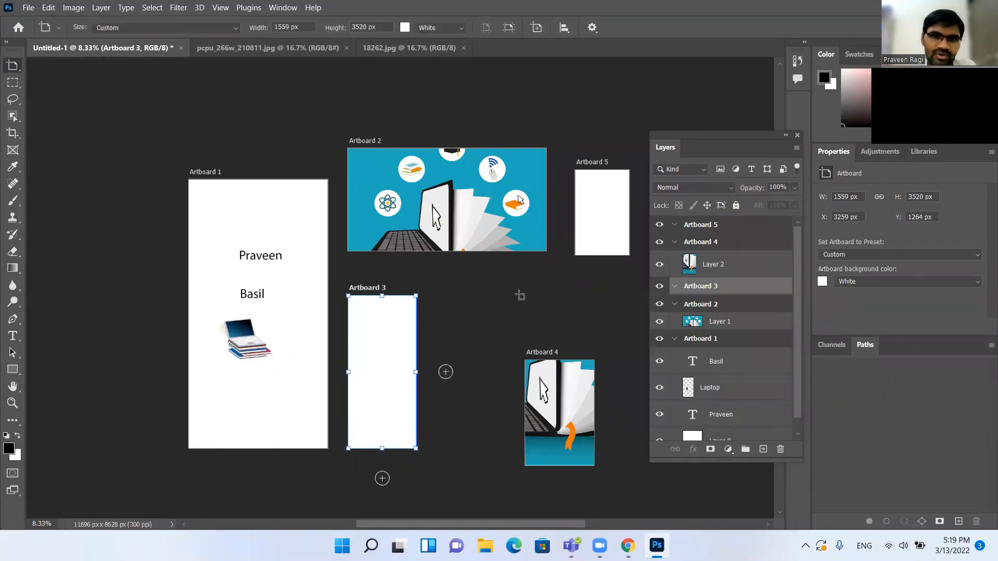
left_click_drag(440, 271, 526, 340)
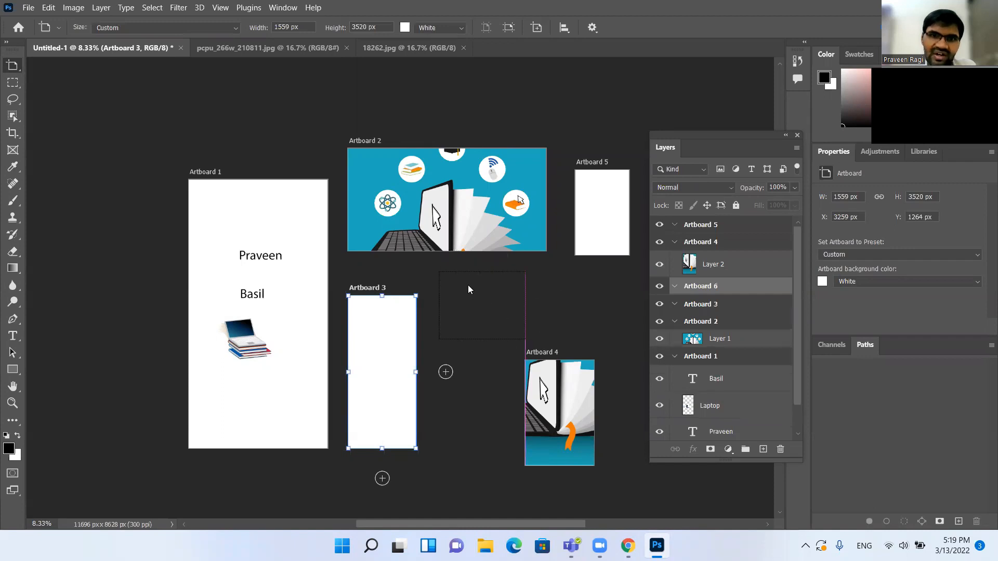
mouse_move(75, 281)
left_mouse_down()
mouse_move(150, 347)
mouse_move(159, 395)
left_mouse_up()
left_click_drag(60, 160, 134, 222)
left_click_drag(165, 107, 254, 148)
left_click_drag(292, 82, 448, 92)
mouse_move(526, 72)
left_mouse_down()
mouse_move(639, 110)
mouse_move(622, 108)
left_mouse_up()
Switch to Chrome and examine Figure 2 on the help page, its Layers panel example and the paragraph on other ways to create artboards
key("alt+Tab")
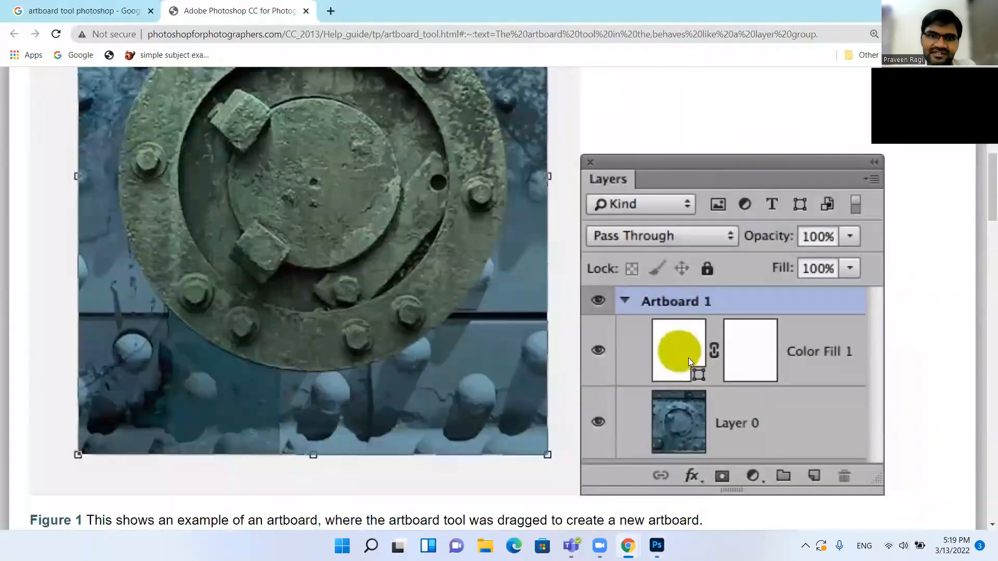
scroll(665, 228, "down", 12)
scroll(113, 208, "down", 3)
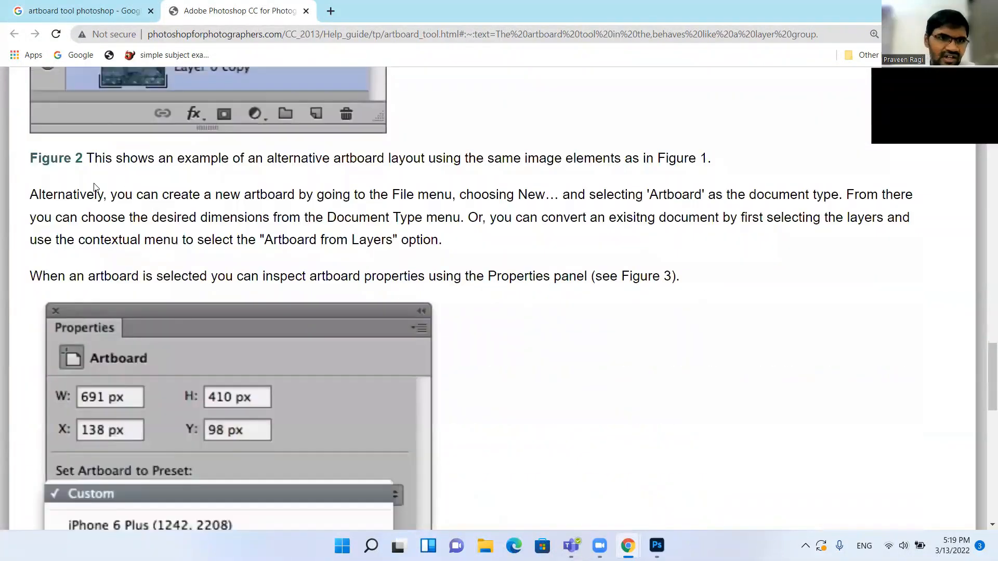
scroll(286, 195, "up", 4)
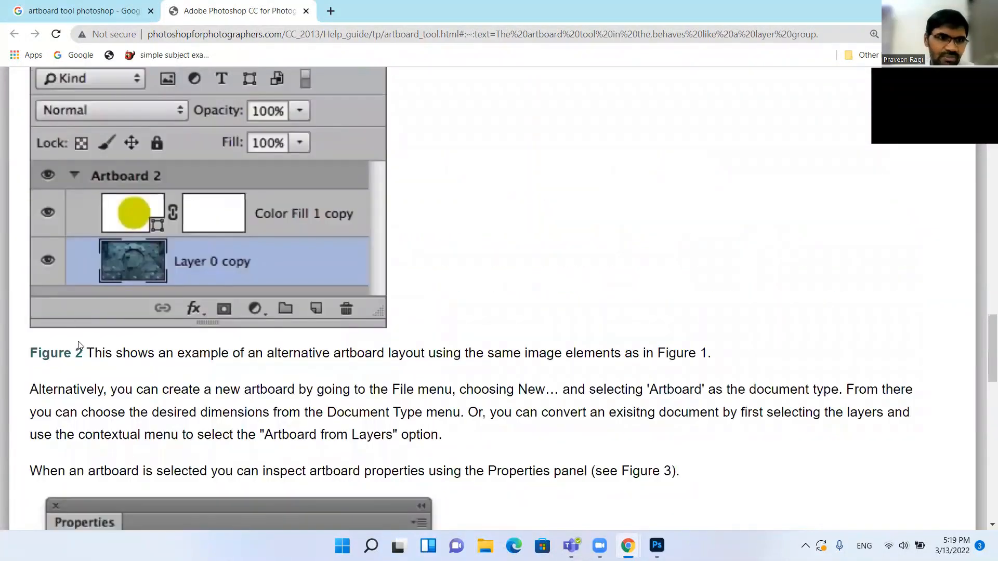
scroll(78, 343, "up", 2)
scroll(218, 332, "up", 7)
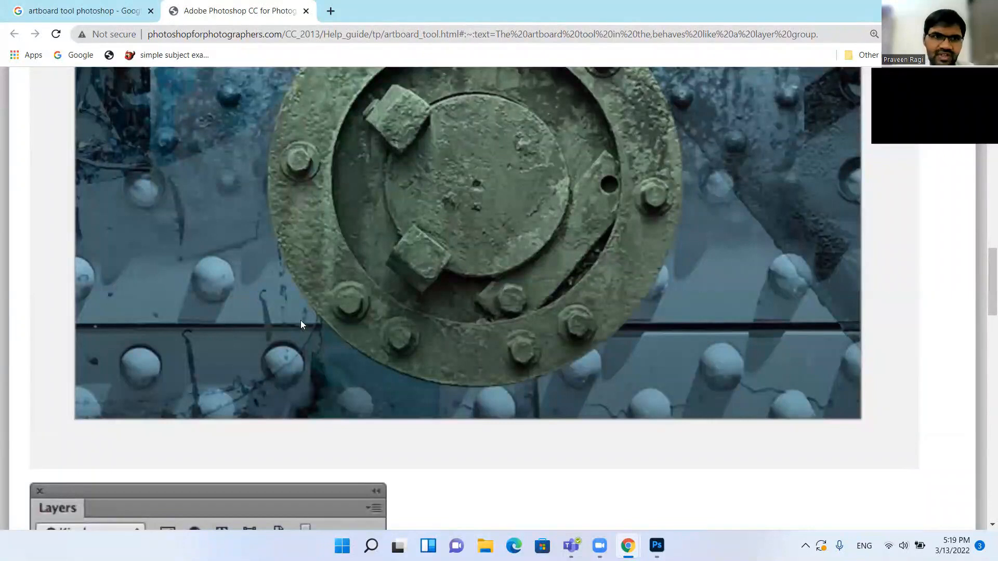
scroll(119, 305, "up", 5)
scroll(288, 330, "down", 4)
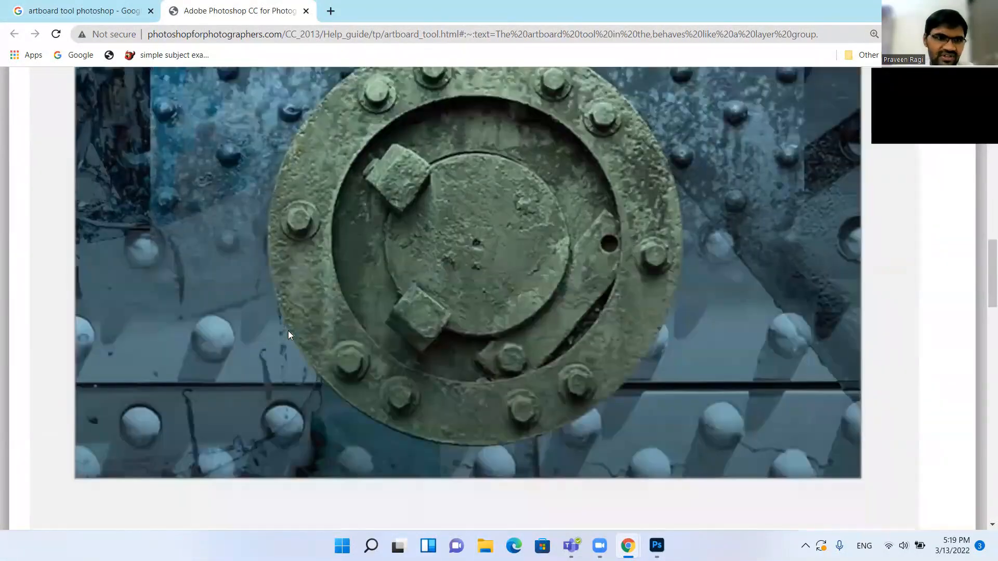
scroll(94, 387, "down", 10)
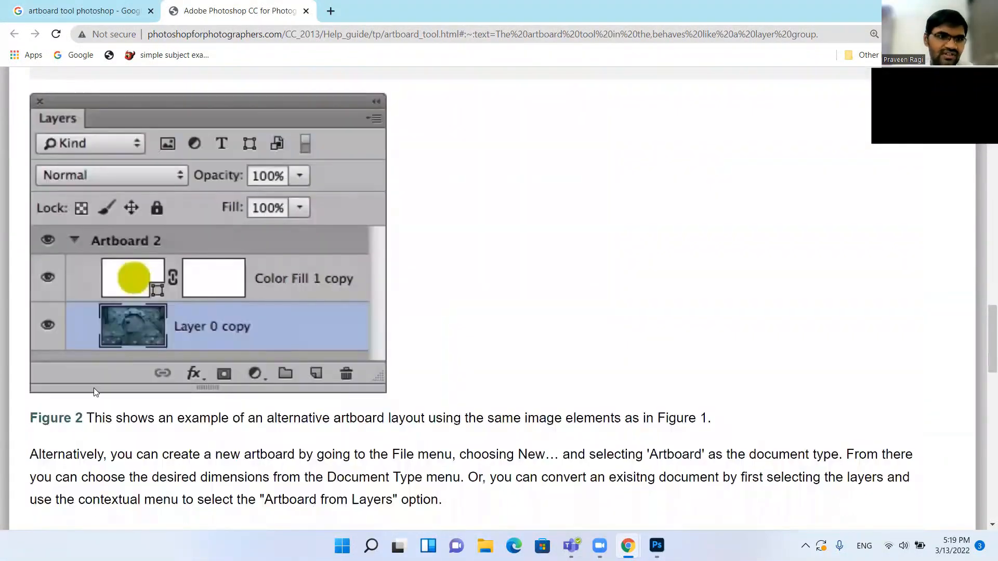
scroll(142, 282, "up", 3)
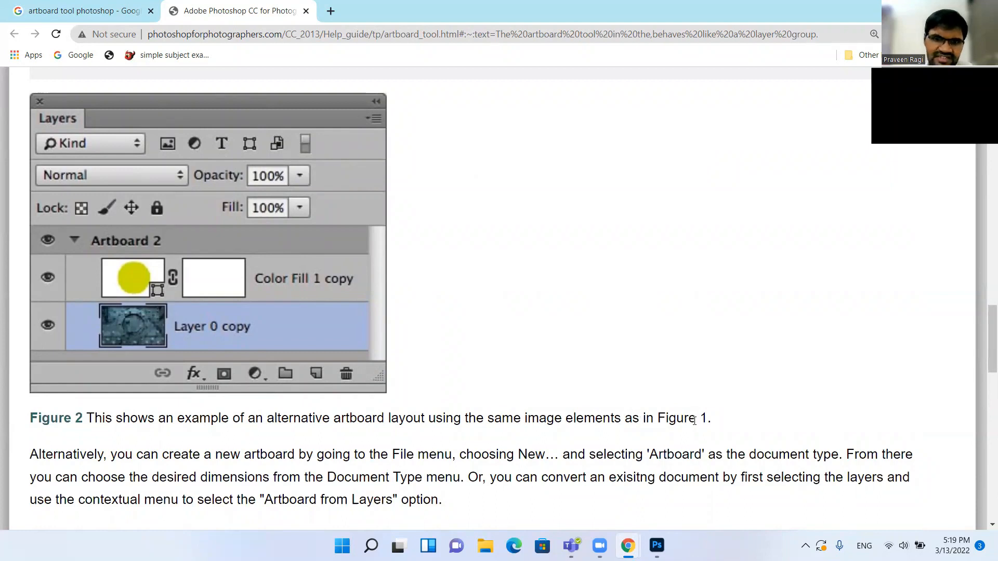
scroll(692, 419, "down", 2)
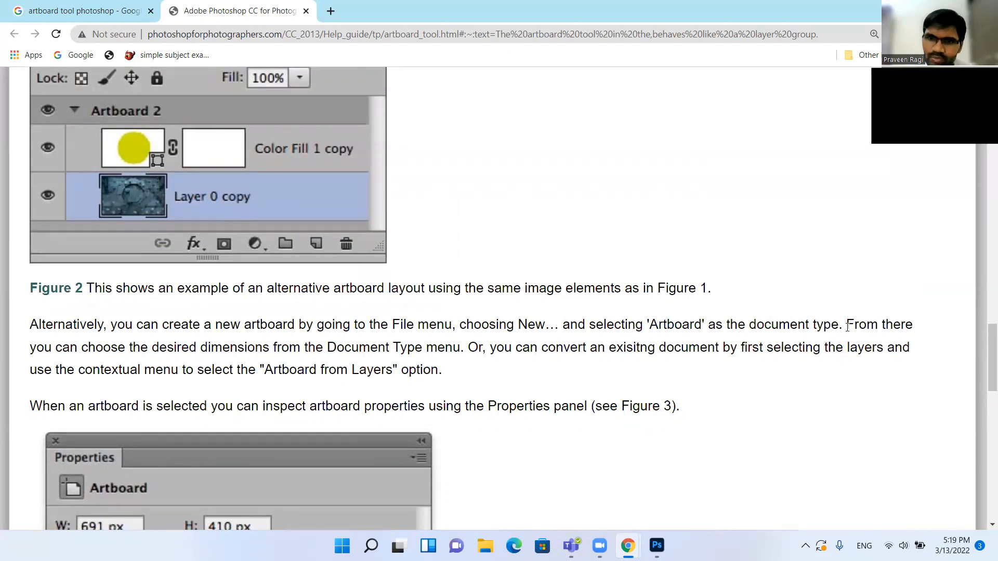
Return to Photoshop and draw an artboard of about 1536 x 1255 px between Artboard 3 and Artboard 4
key("super+Tab")
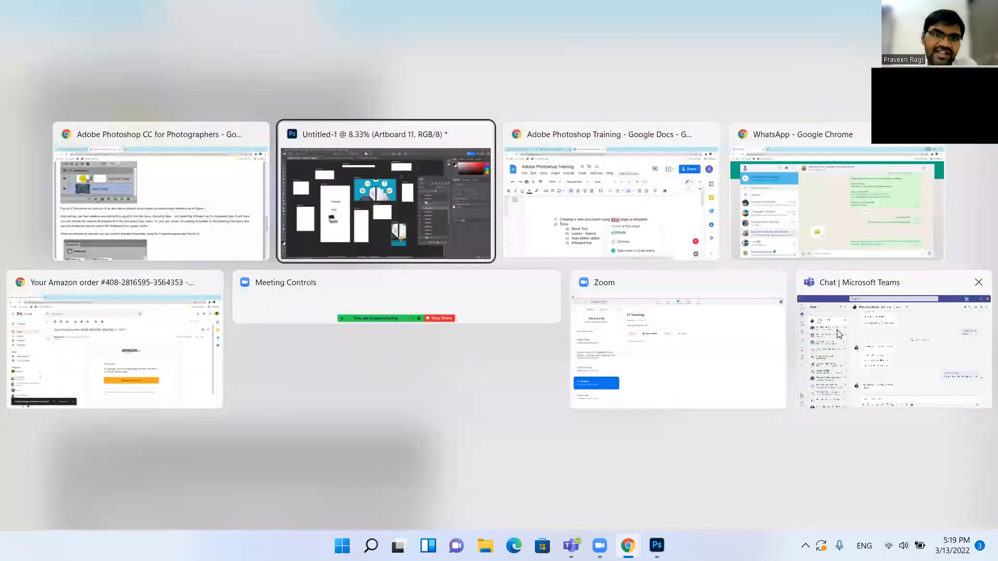
left_click(351, 215)
left_click_drag(428, 381, 495, 436)
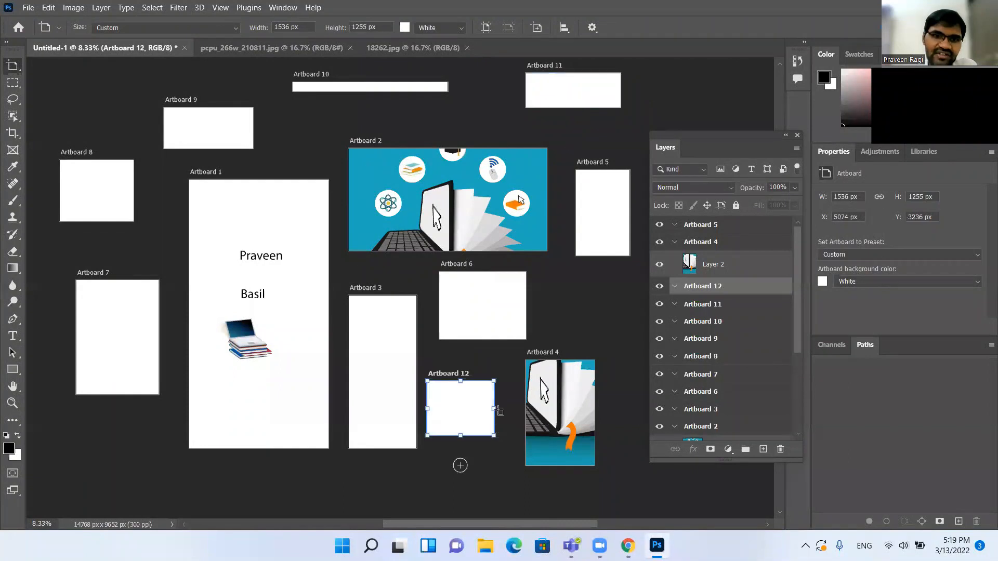
Create a new 5315 x 4640 px, 900 ppi RGB document from the Clipboard preset with the Artboards option enabled
left_click(28, 7)
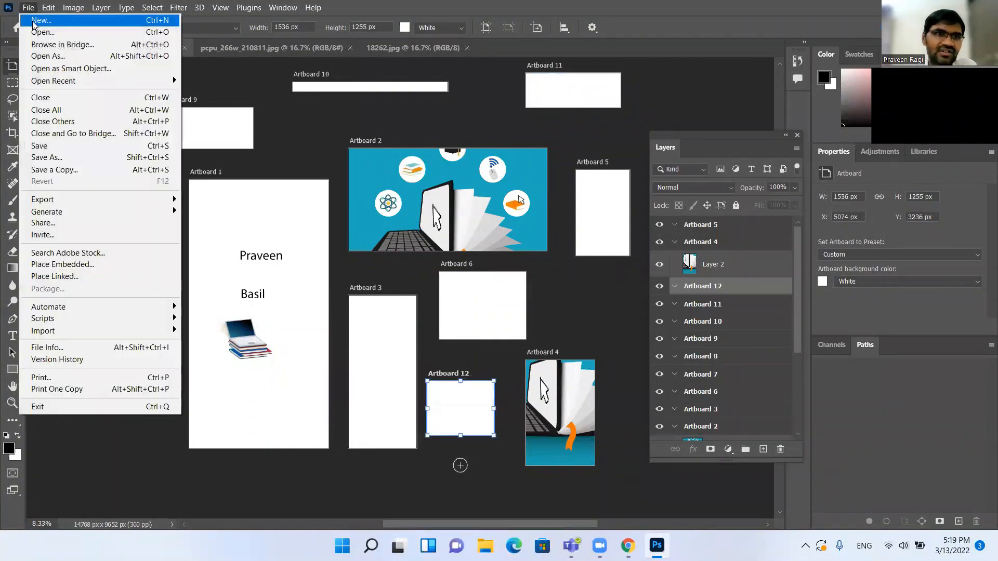
left_click(34, 20)
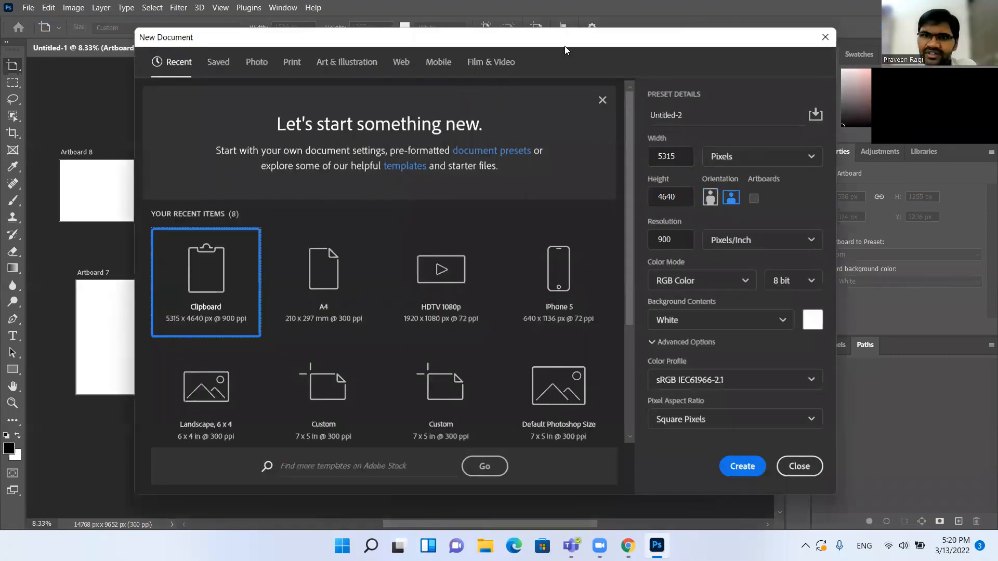
left_click_drag(552, 41, 495, 14)
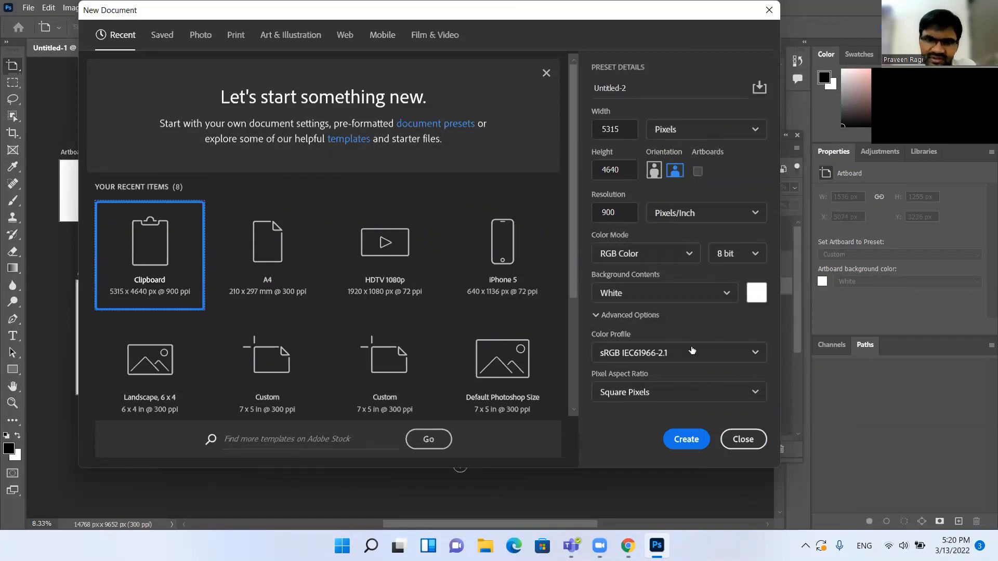
scroll(324, 389, "down", 3)
scroll(324, 390, "up", 3)
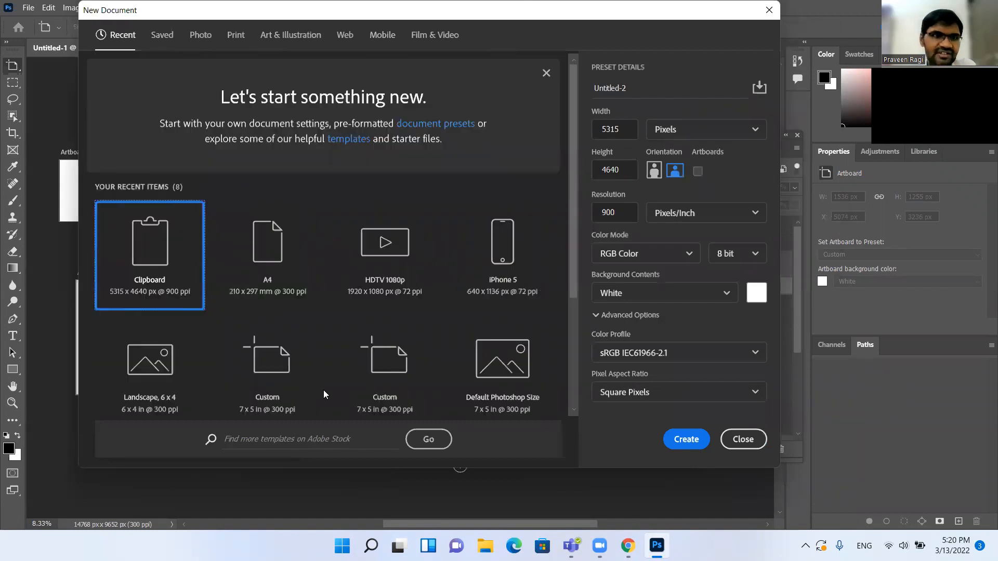
key("alt+Tab")
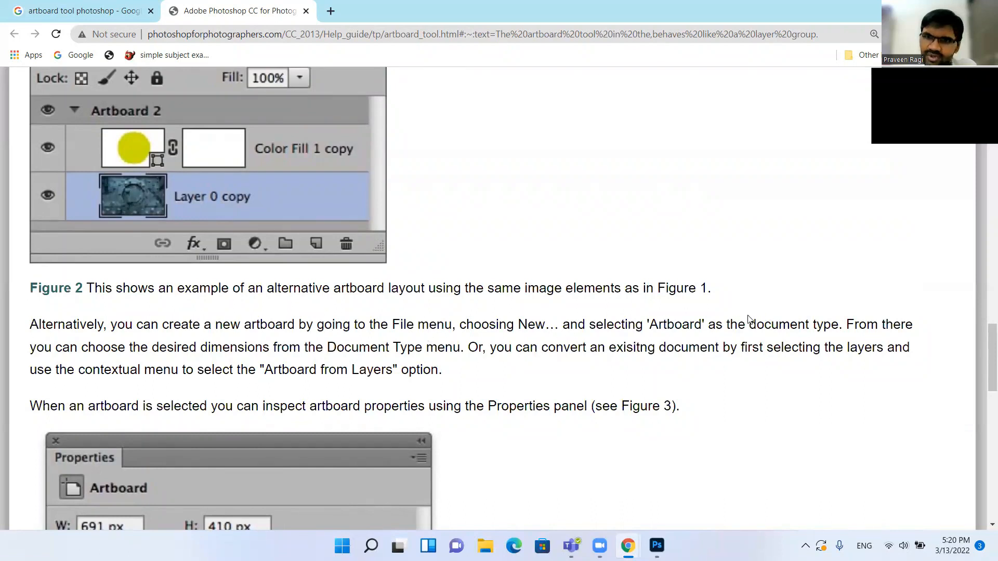
key("alt+Tab")
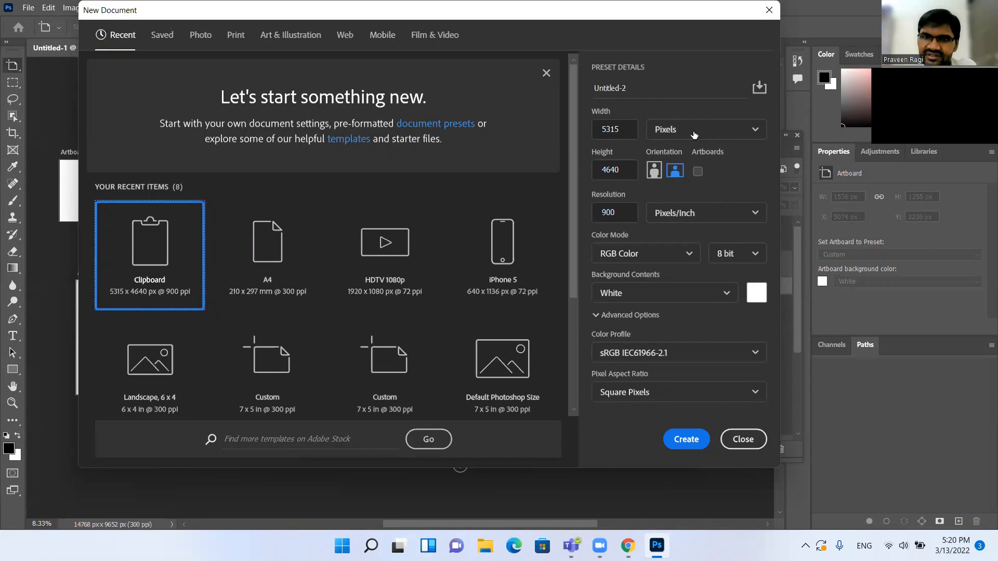
left_click(698, 172)
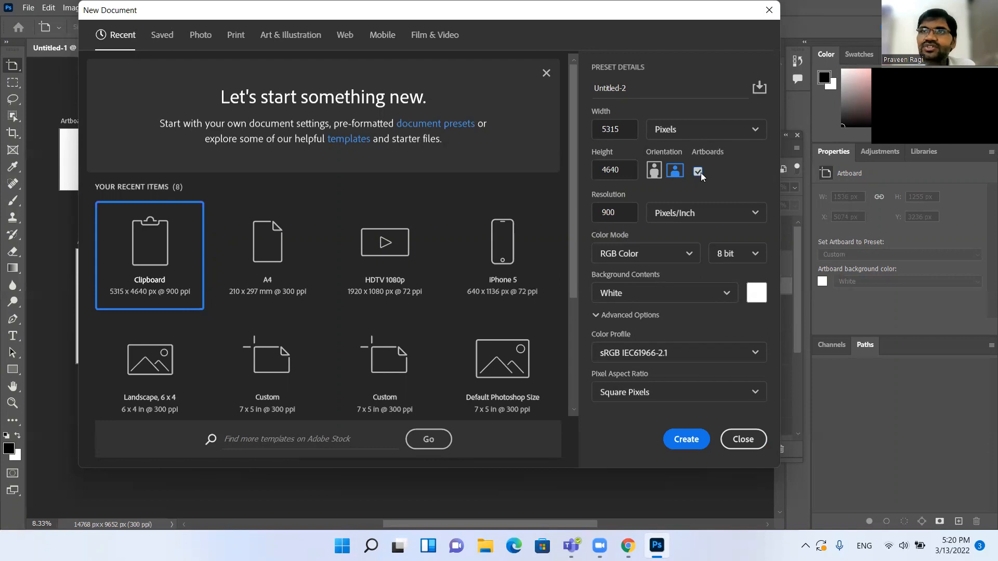
left_click(697, 442)
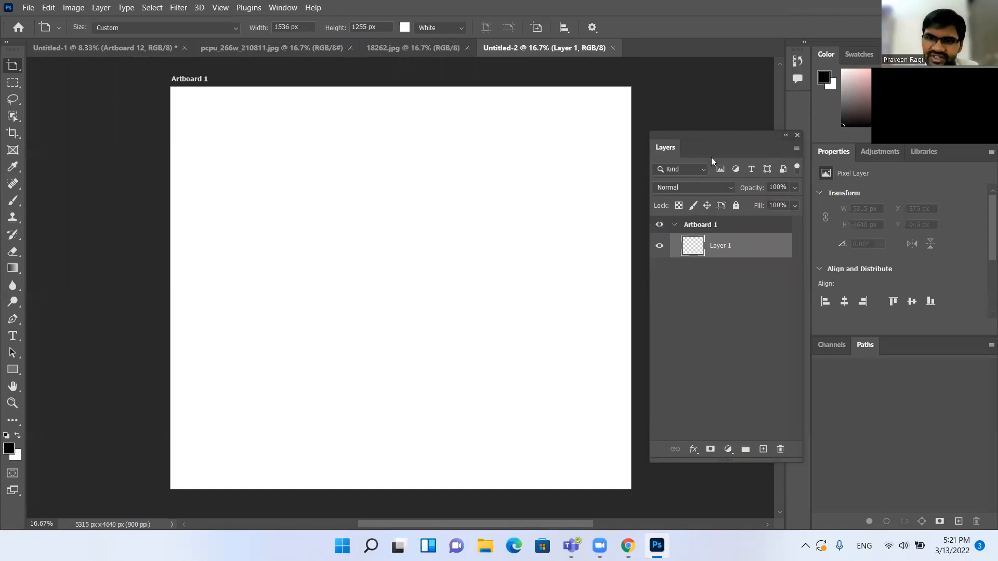
left_click_drag(713, 136, 722, 101)
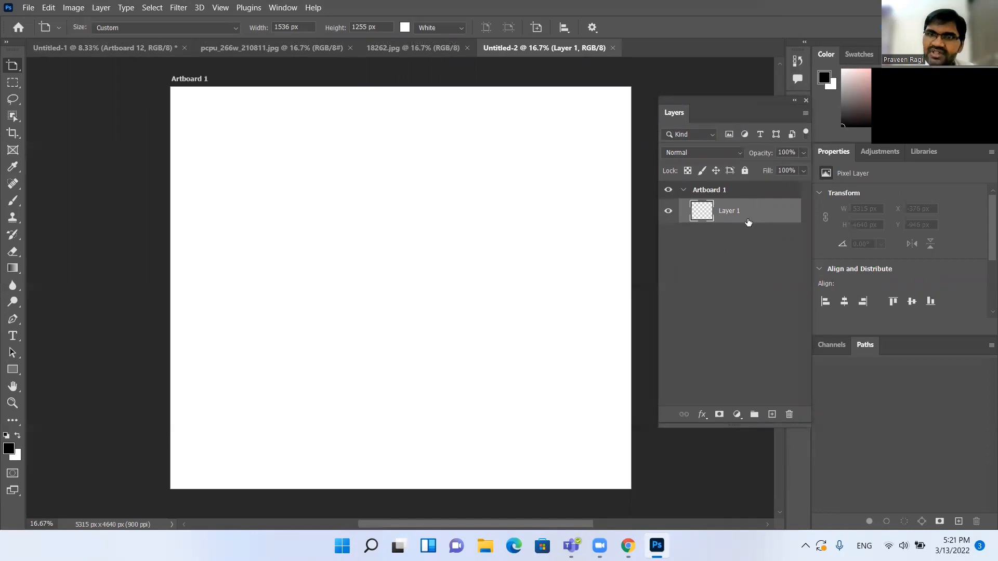
Create another 5315 x 4640 px, 900 ppi document from the Clipboard preset, leaving the Artboards option off
left_click(28, 8)
left_click(29, 19)
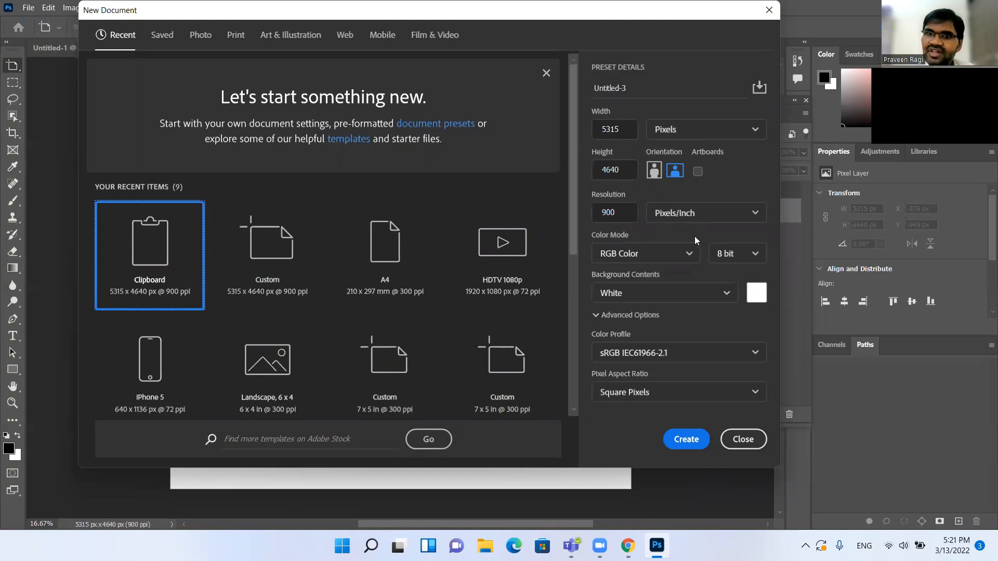
left_click(692, 443)
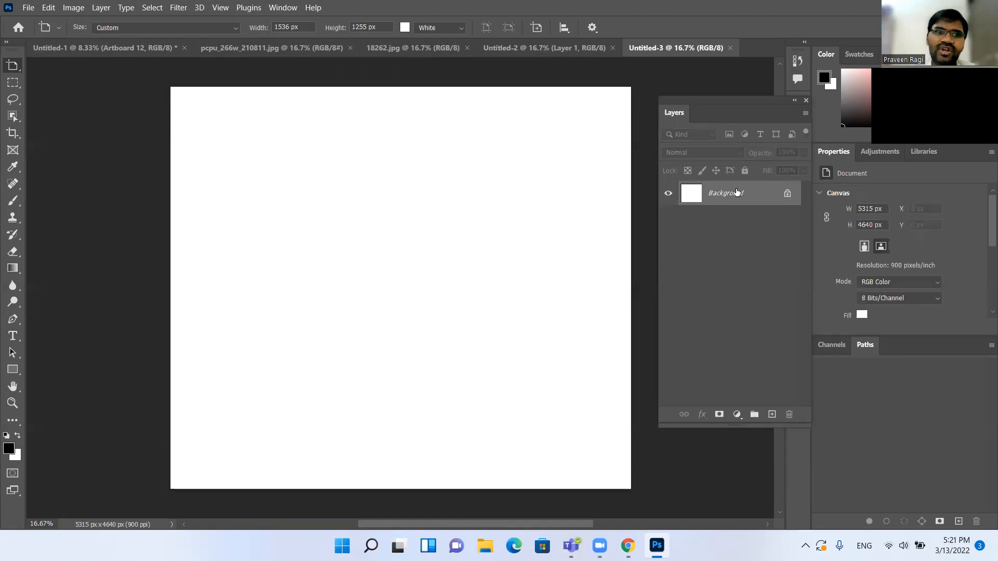
Draw an artboard of about 1608 x 1948 px across the canvas's left edge with the Artboard Tool
right_click(19, 67)
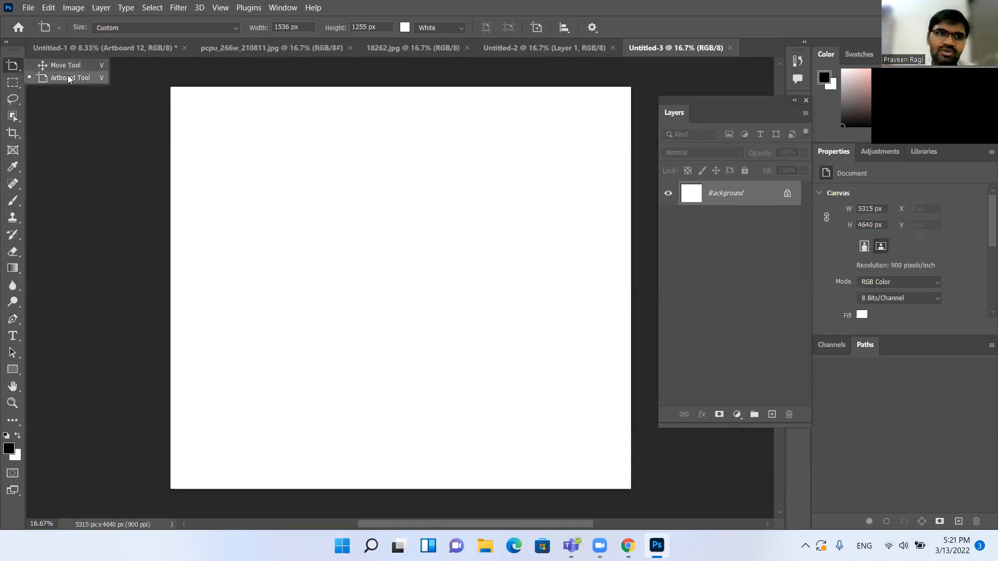
left_click(67, 77)
left_click_drag(78, 148, 210, 282)
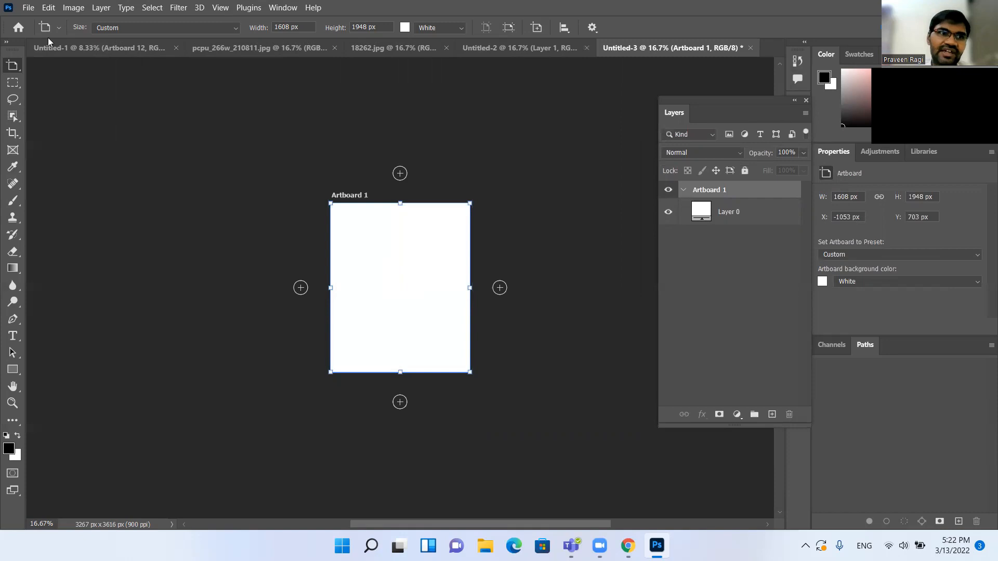
Create a further new document of 5315 x 4640 px at 900 ppi with the Artboards option enabled
left_click(29, 7)
left_click(52, 21)
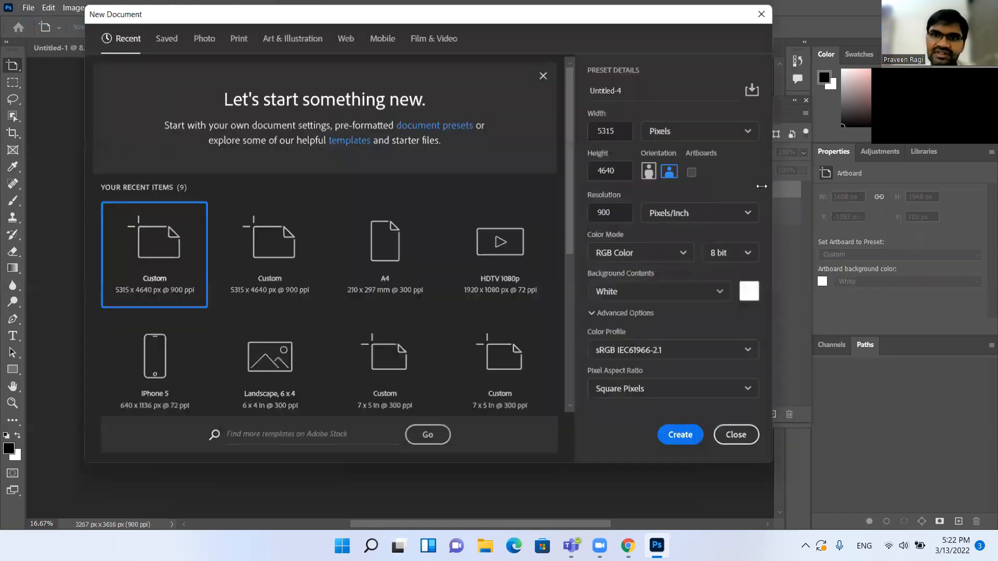
left_click(697, 172)
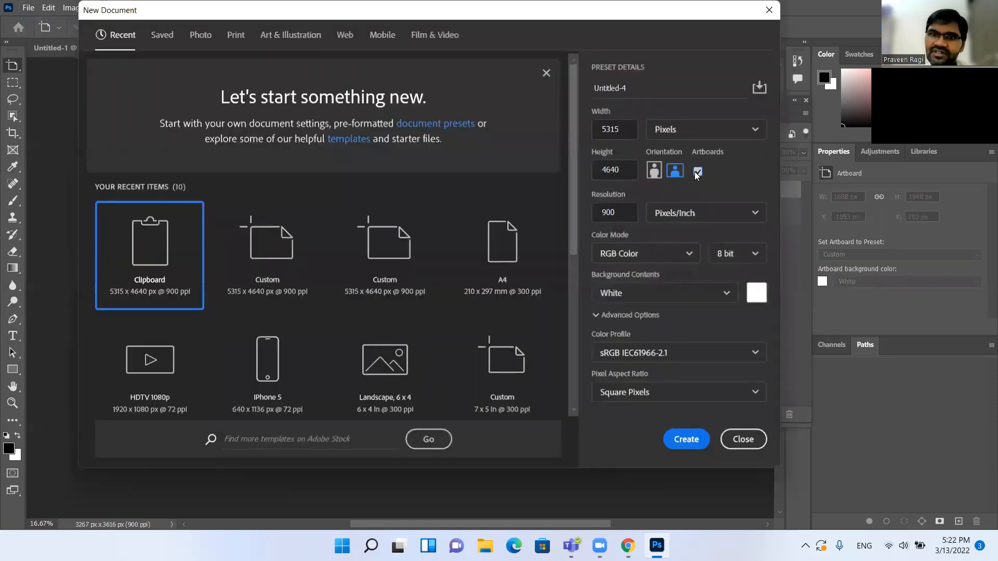
left_click(691, 445)
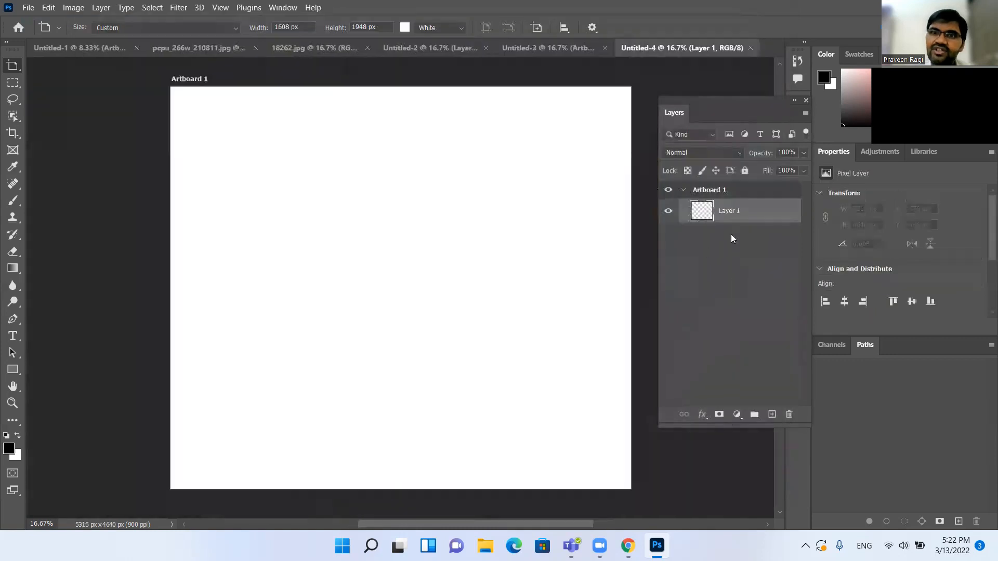
Draw an artboard of about 2554 x 3871 px right of Artboard 1 and one of about 3515 x 1184 px below it
key("ctrl+minus")
key("ctrl+minus")
key("ctrl+minus")
left_click_drag(515, 237, 599, 363)
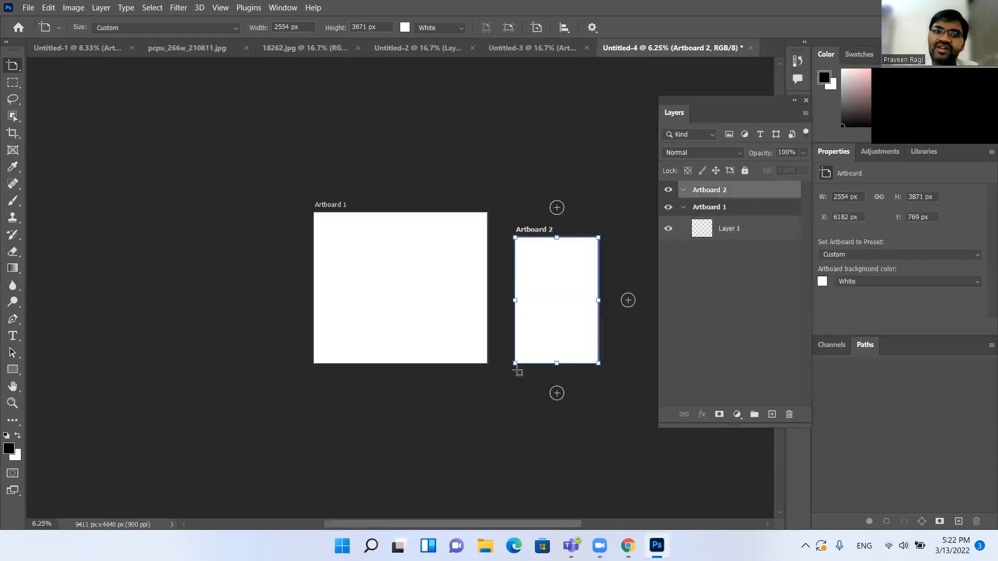
left_click_drag(348, 400, 464, 440)
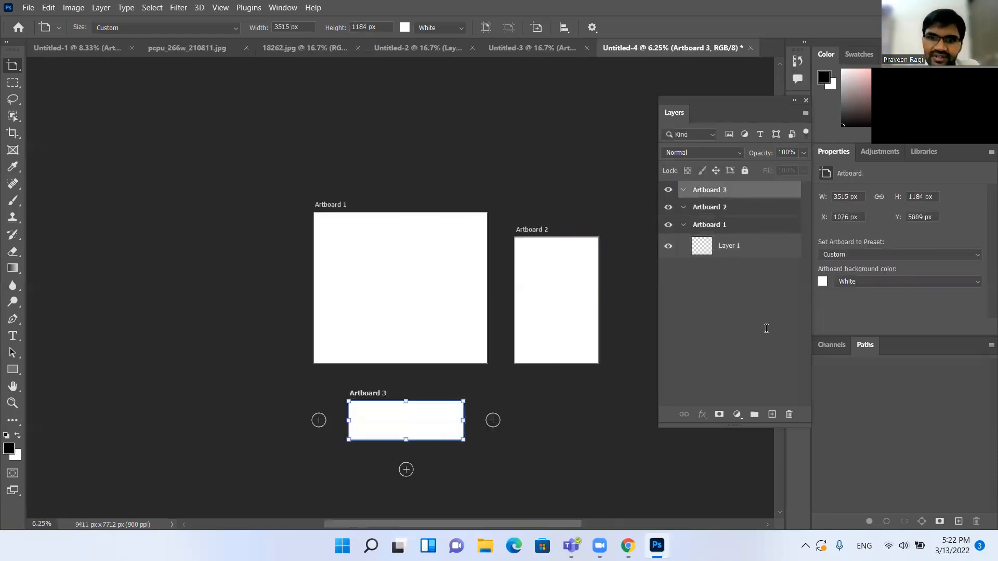
Switch to Chrome and read the help page's artboard preset list and its paragraph on choosing dimensions and converting layers to artboards
key("alt+Tab")
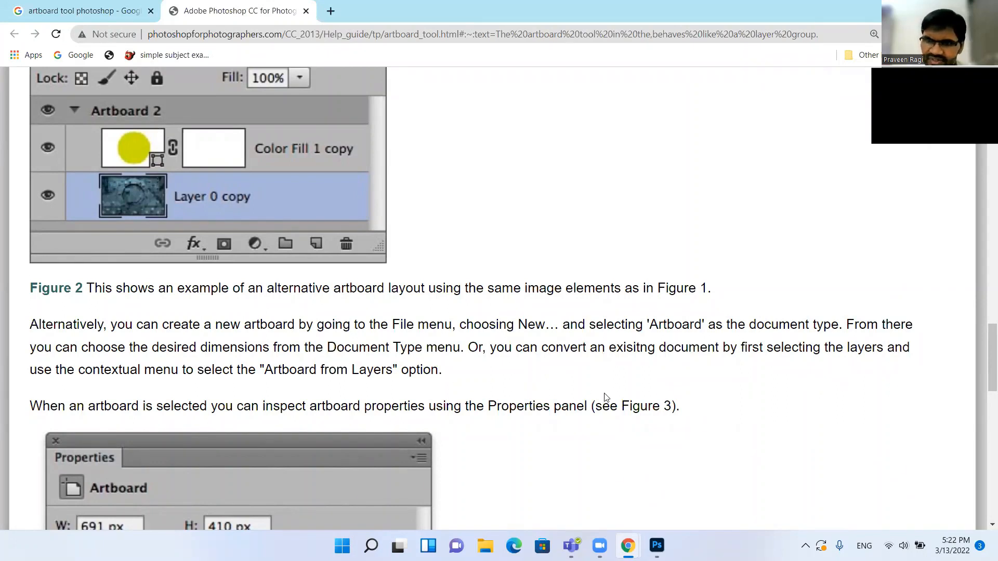
scroll(653, 397, "down", 15)
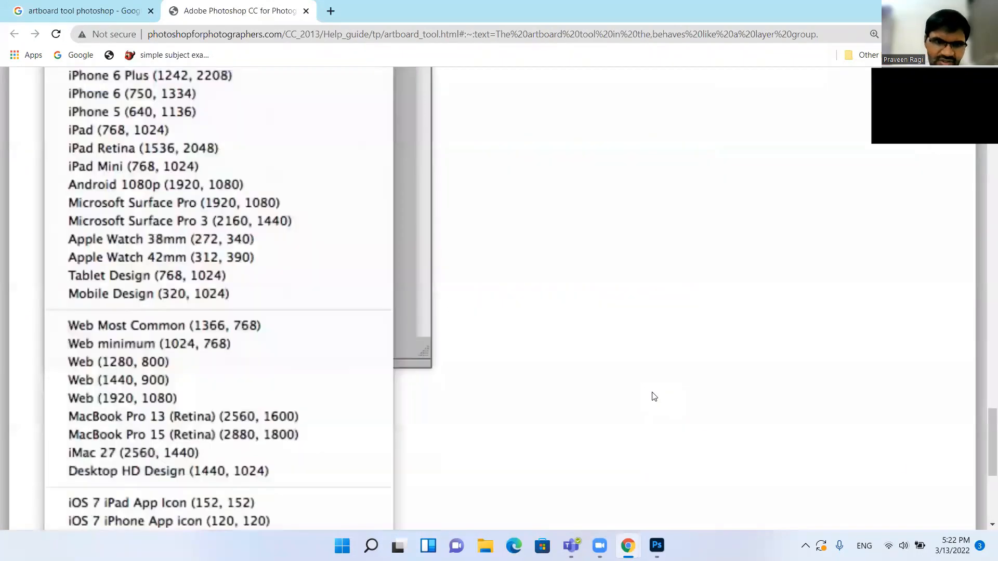
scroll(653, 396, "up", 12)
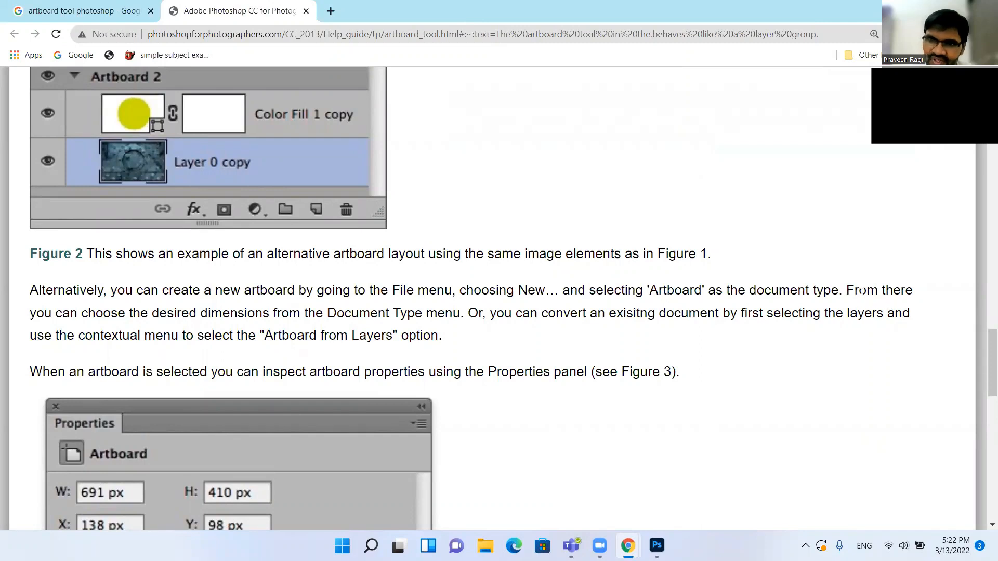
left_click_drag(845, 291, 807, 313)
left_click(229, 314)
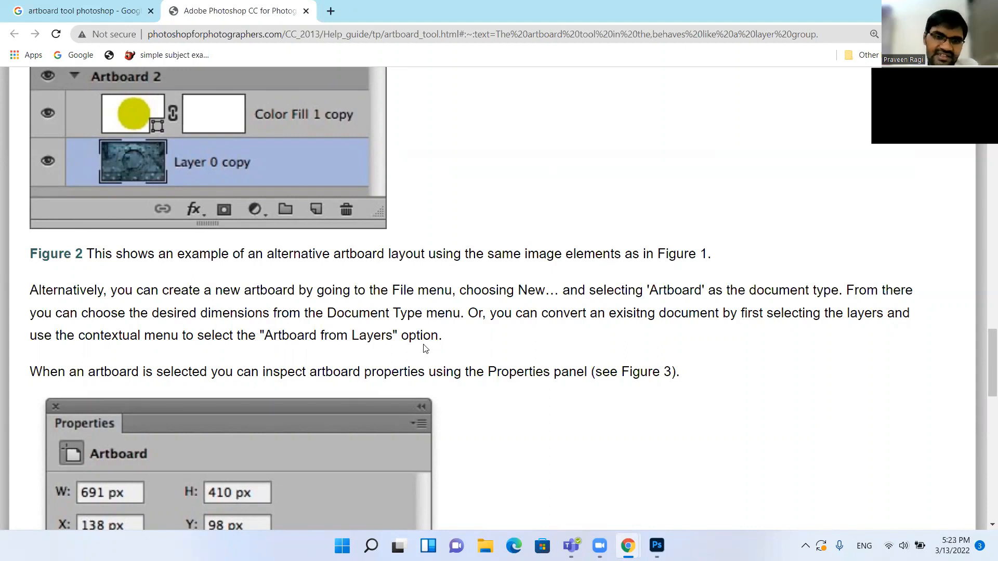
Switch to Photoshop, create a new 5315 x 4640 px document at 900 ppi without artboards, and paste the copied laptop-book illustration
key("alt+Tab")
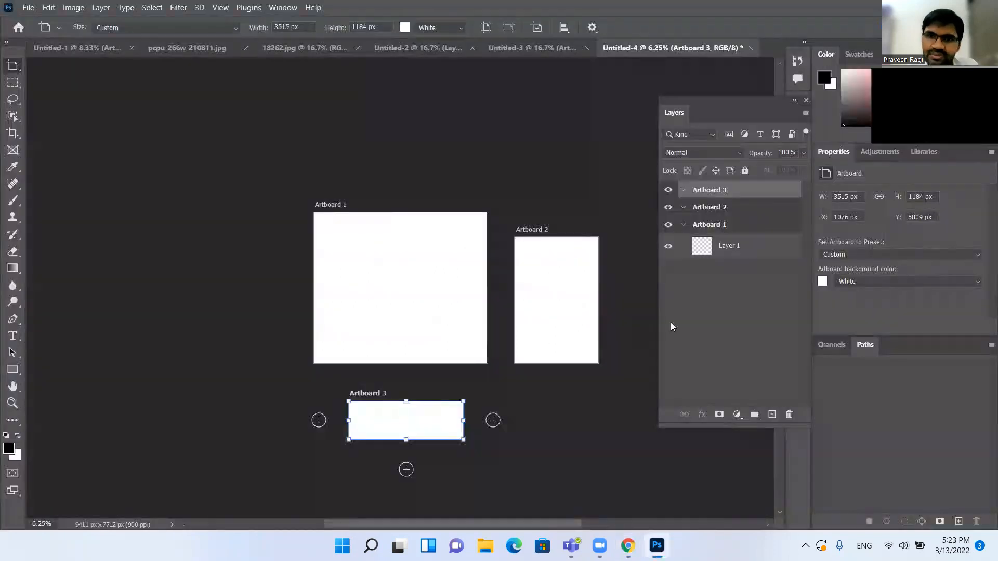
left_click(28, 8)
left_click(32, 16)
left_click(686, 439)
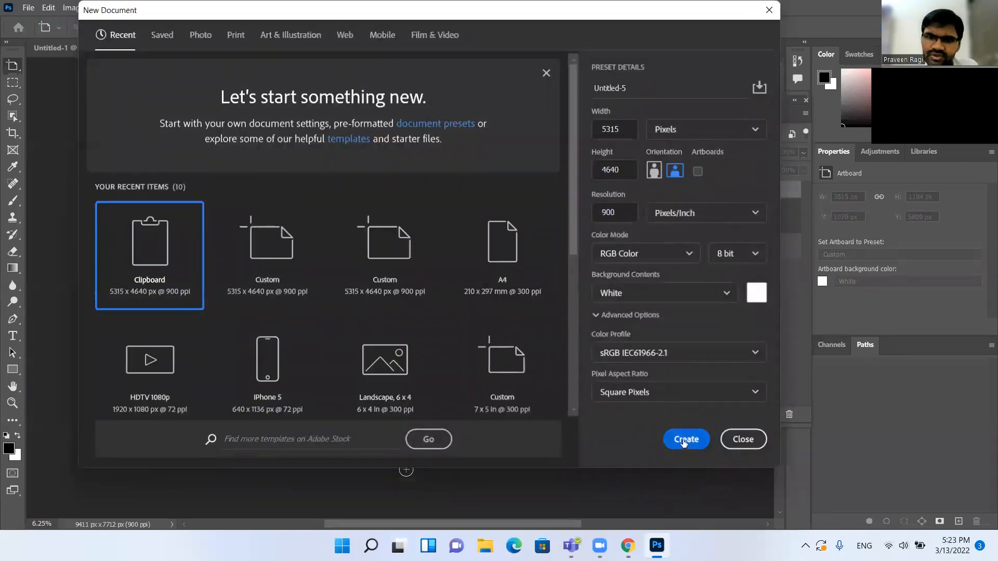
key("ctrl+v")
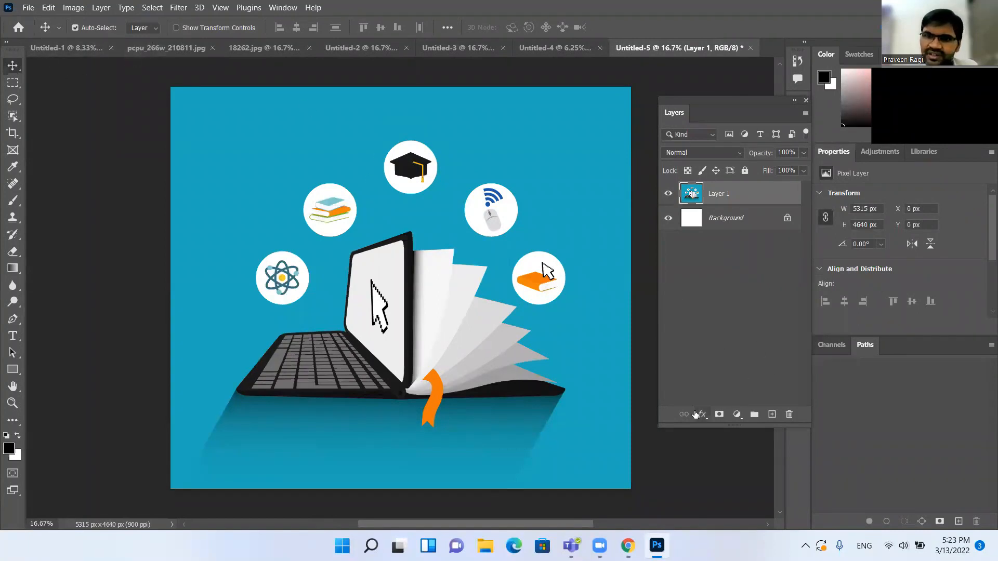
Add a new empty layer above Layer 1
left_click_drag(723, 104, 658, 125)
left_click(739, 135)
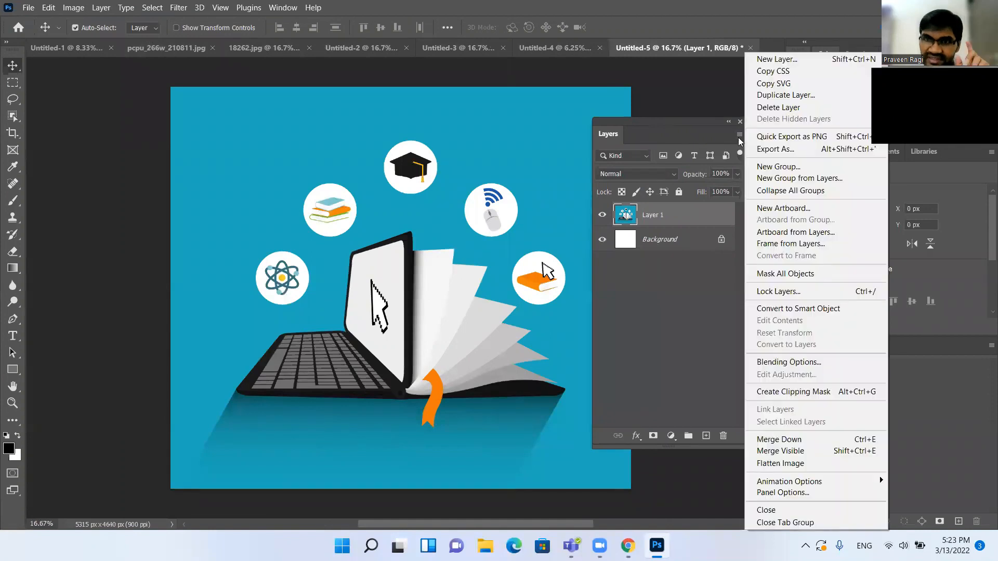
left_click(761, 60)
left_click(602, 152)
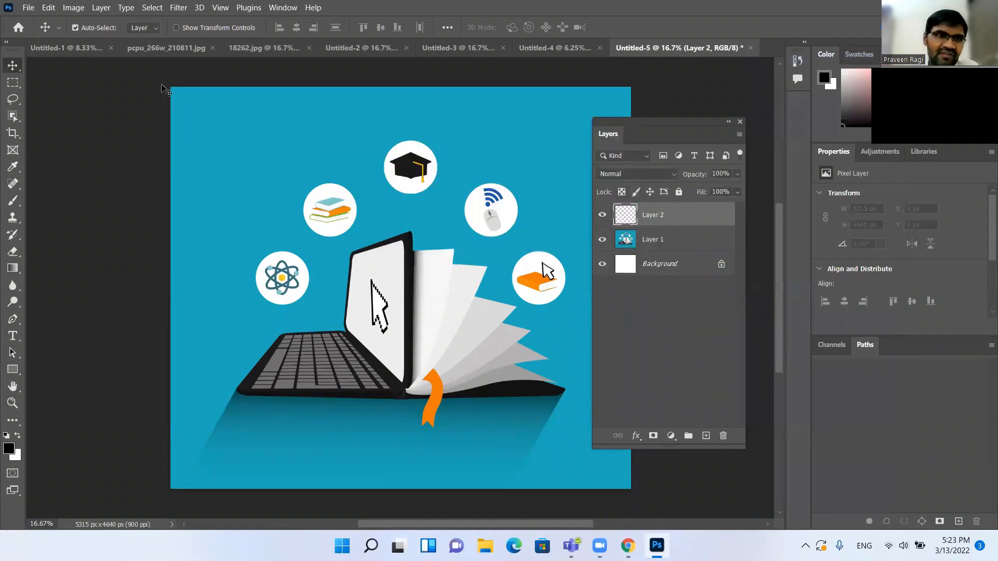
Copy the laptop-on-books picture from pcpu_266w_210811.jpg and paste it into Untitled-5, aligned with the canvas's left edge
left_click(29, 8)
left_click(374, 50)
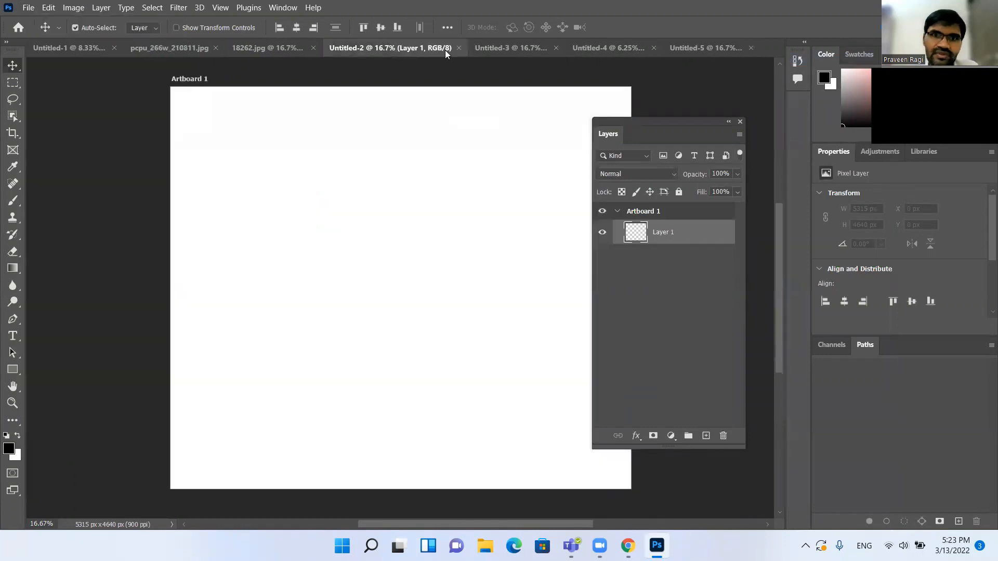
left_click(255, 48)
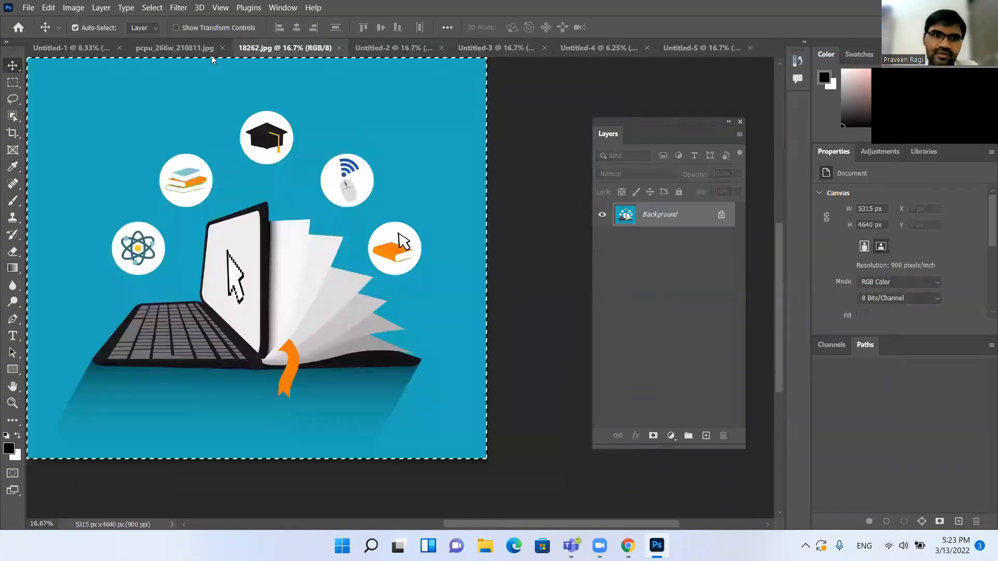
left_click(172, 48)
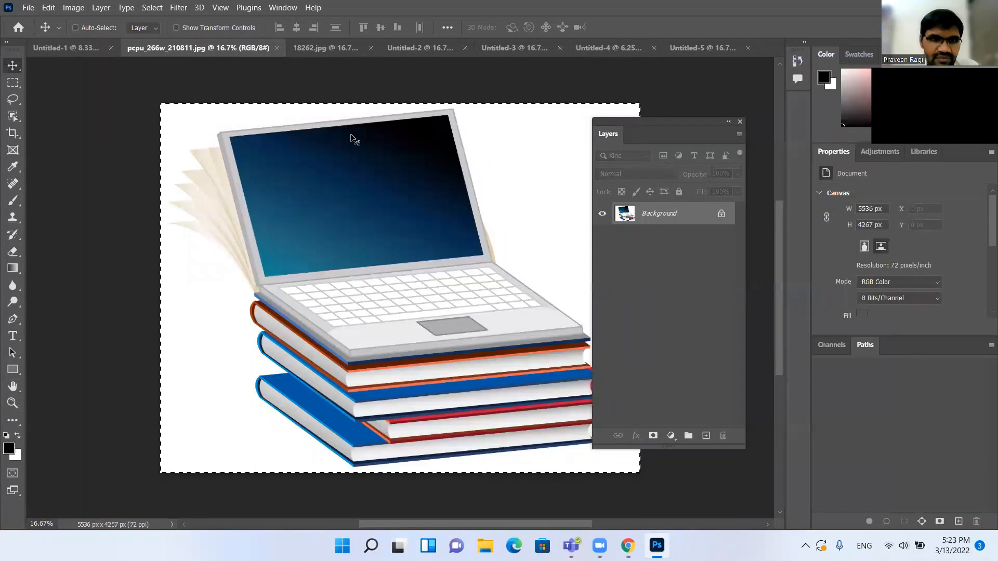
left_click(691, 47)
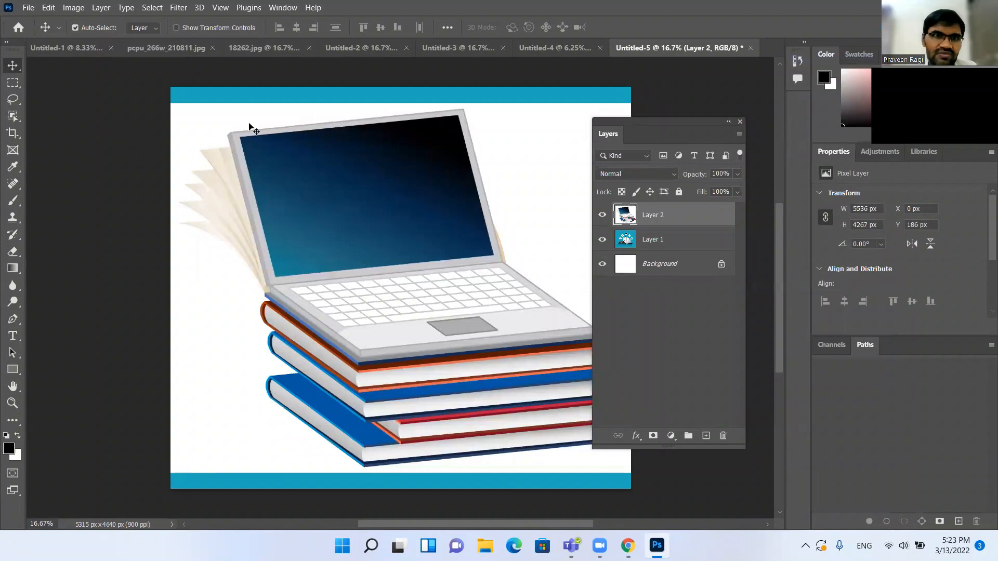
mouse_move(249, 127)
left_mouse_down()
mouse_move(302, 128)
mouse_move(263, 125)
left_mouse_up()
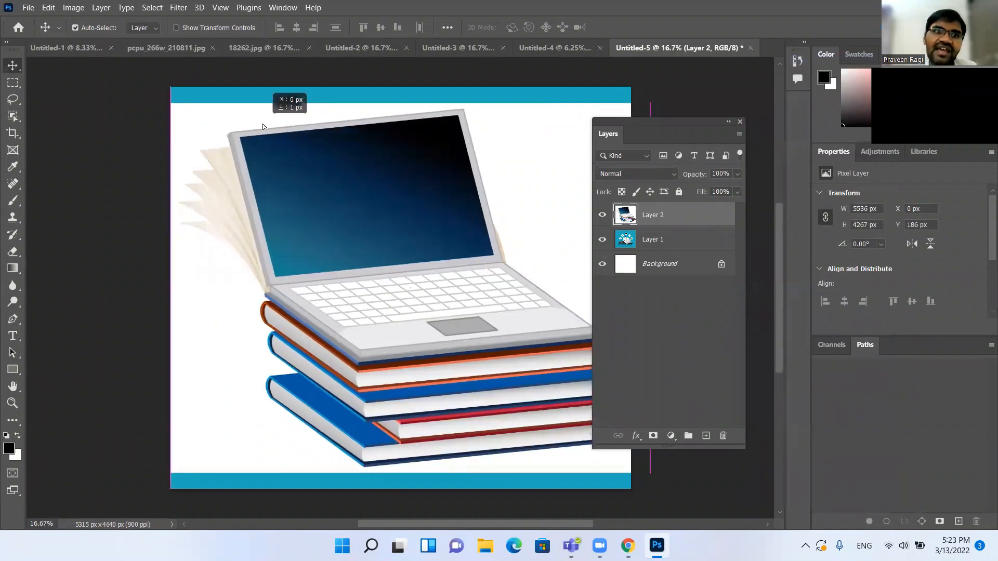
Scale the laptop-on-books picture on Layer 2 to about 1978 x 1524 px and place it in the canvas's upper left
left_click_drag(620, 121, 697, 126)
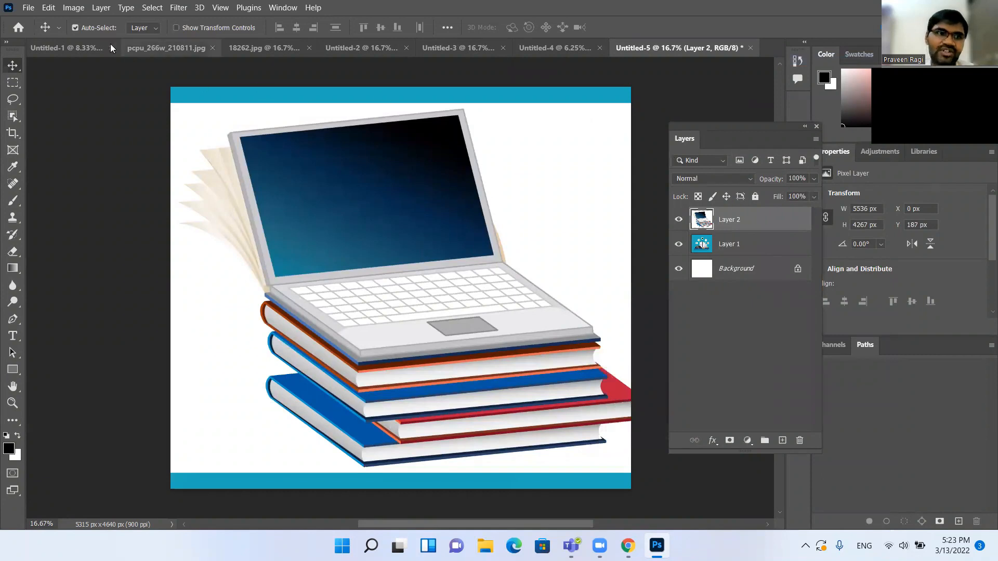
left_click(53, 12)
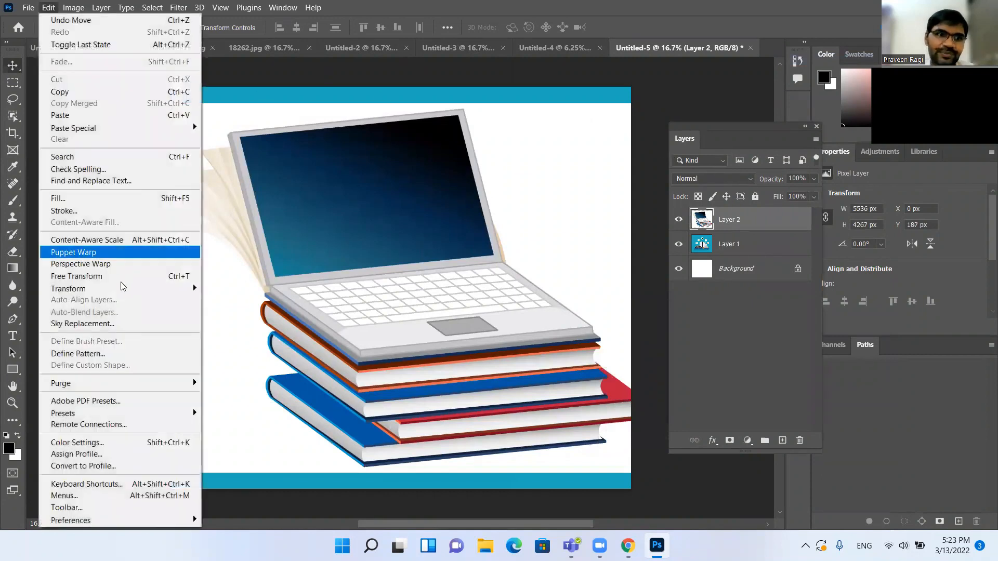
mouse_move(120, 298)
left_click(249, 305)
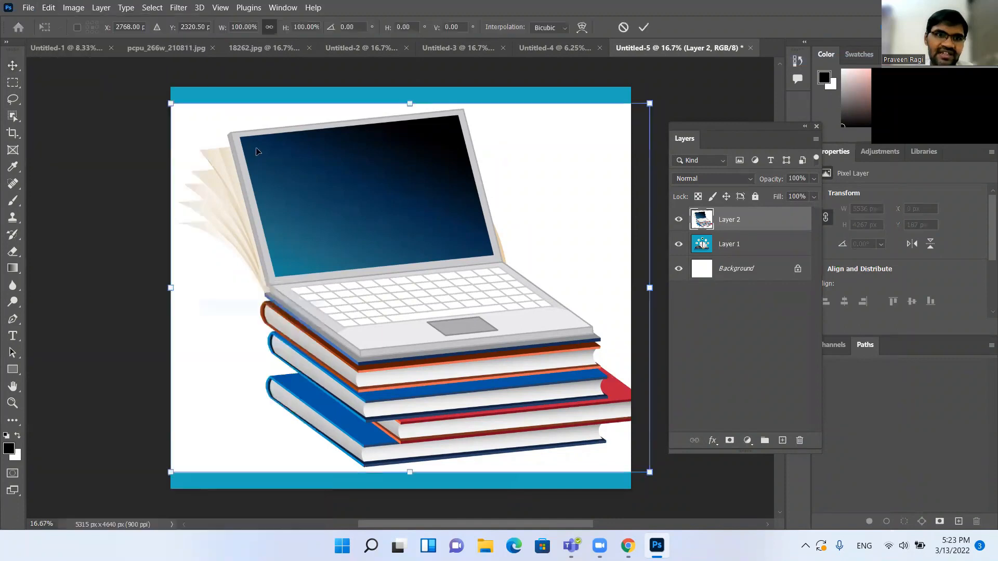
left_click_drag(217, 158, 258, 140)
left_click_drag(413, 293, 365, 244)
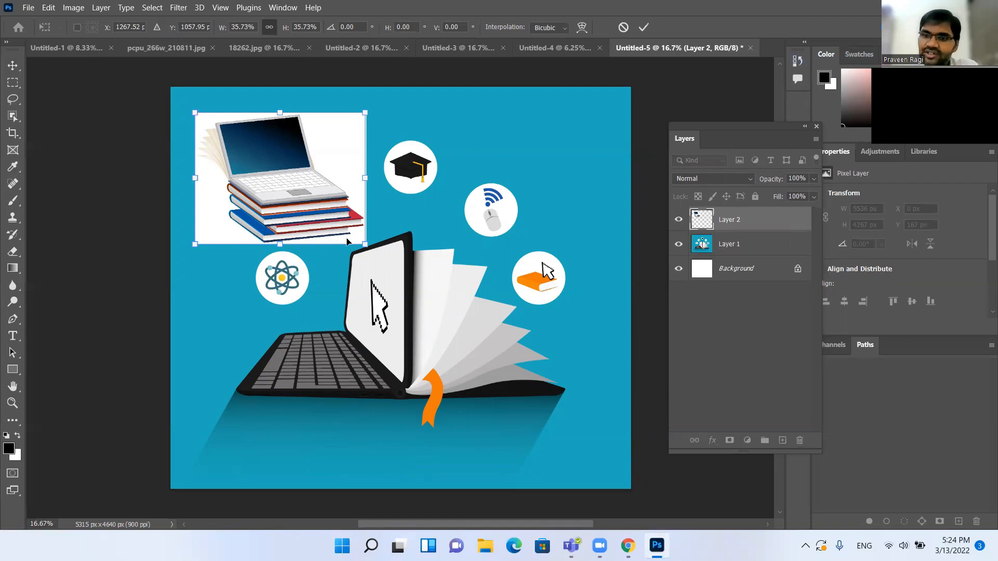
key("Return")
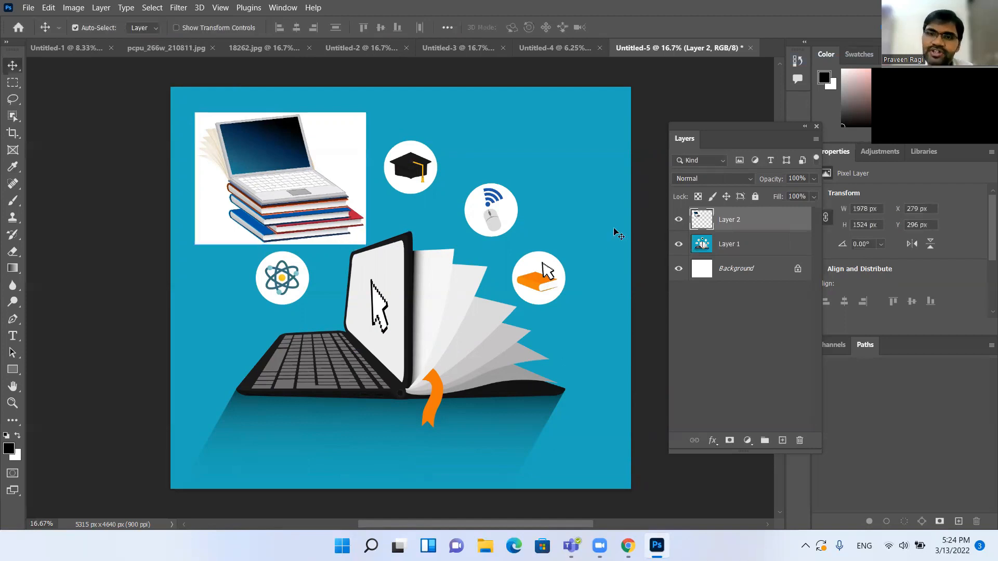
Scale the blue illustration on Layer 1 to about 1772 x 1547 px and place it right of the laptop-on-books picture
left_click(735, 248)
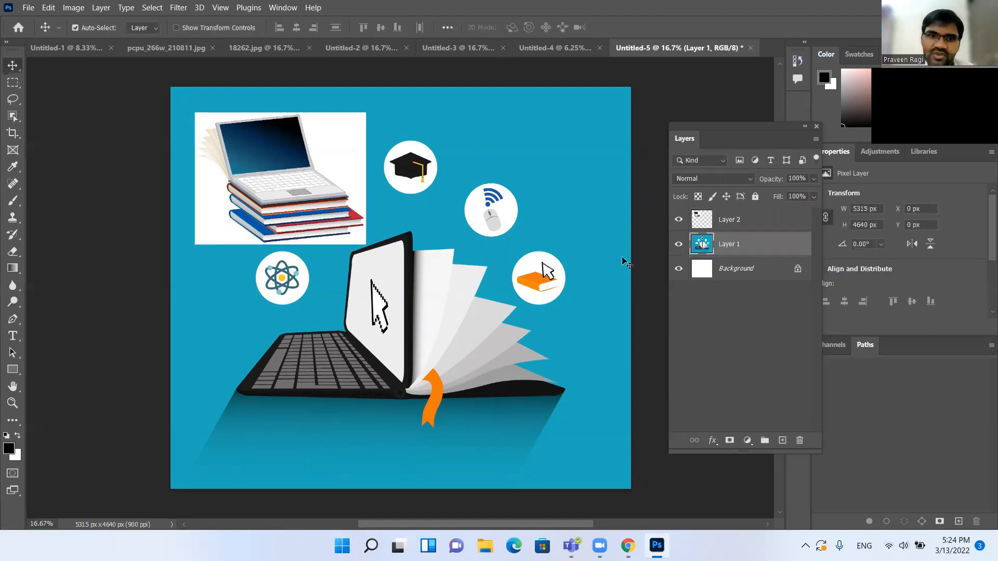
left_click(48, 8)
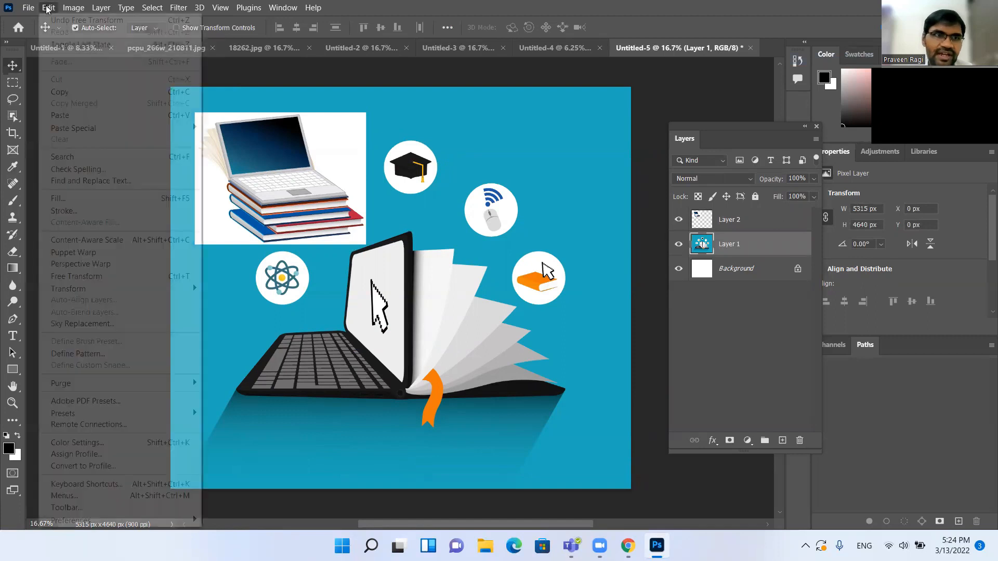
mouse_move(102, 289)
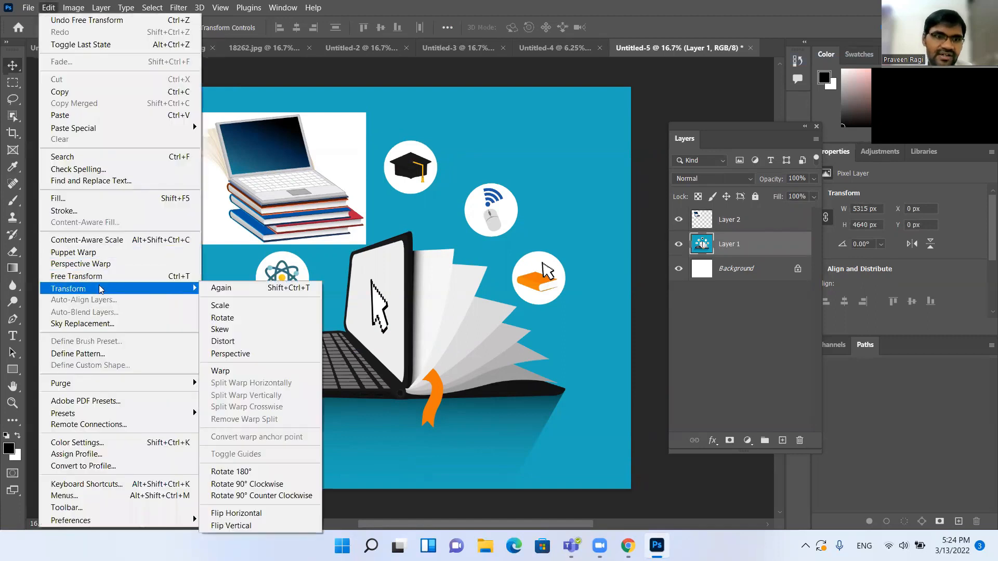
left_click(252, 301)
left_click_drag(171, 86, 476, 350)
left_click_drag(544, 423, 448, 185)
key("Return")
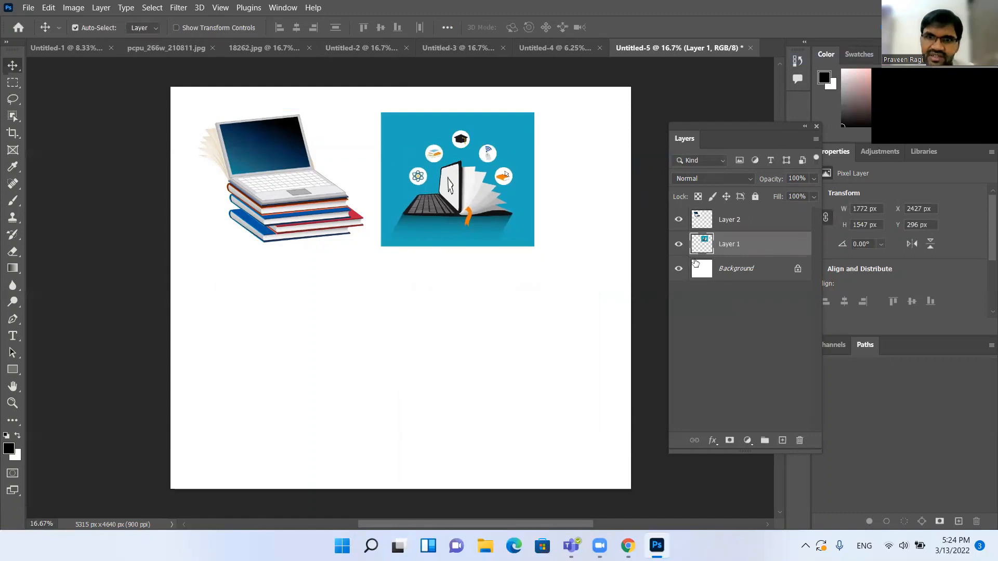
Recheck the "Artboard from Layers" paragraph on the Chrome help page, return to Photoshop and create an artboard from Layer 2
left_click(737, 271)
left_click(745, 245)
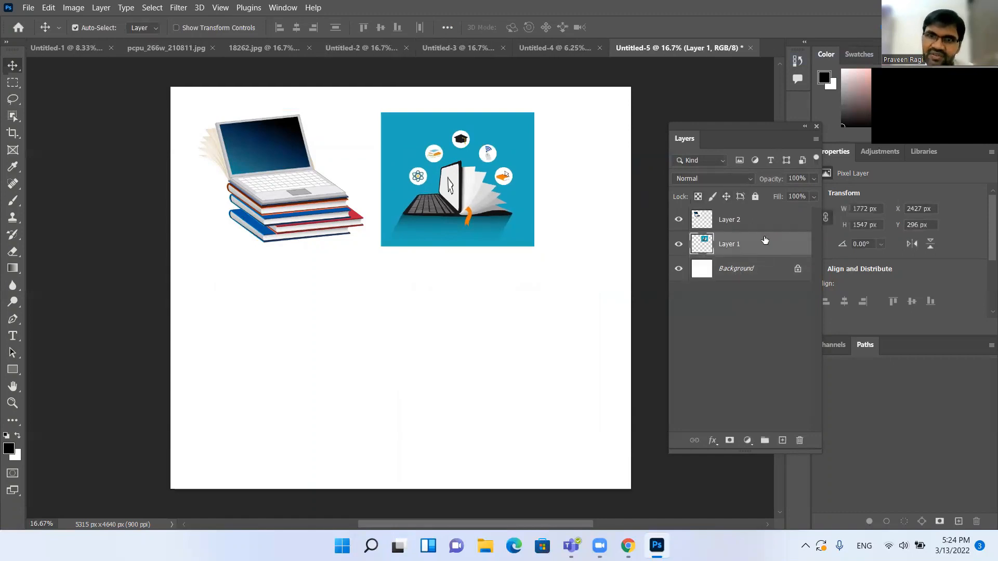
left_click(748, 222)
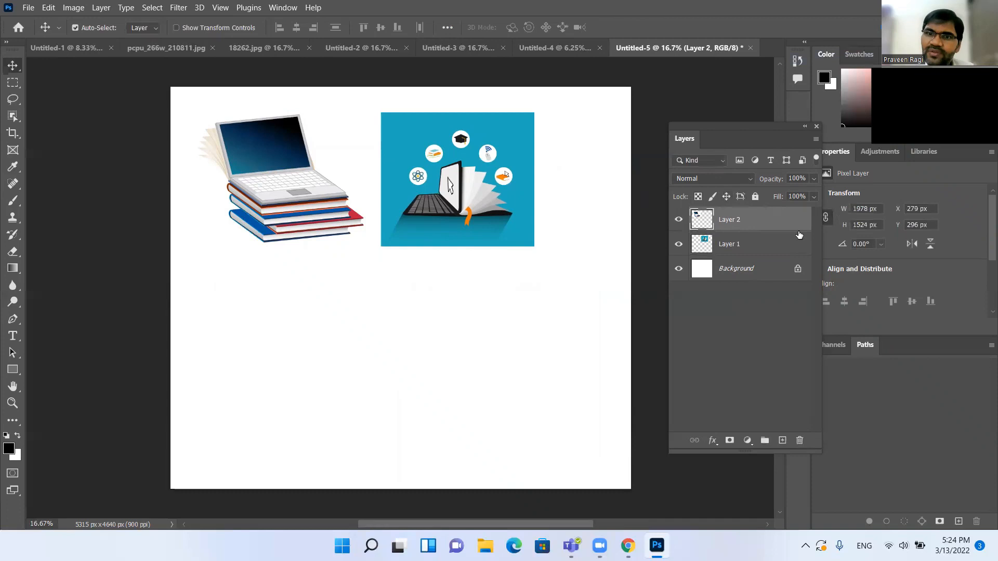
key("alt+Tab")
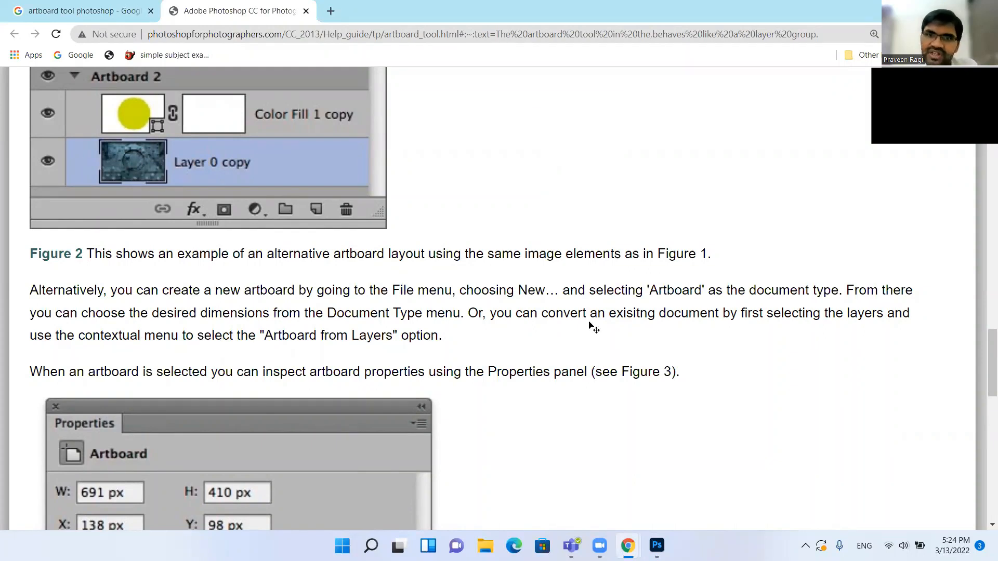
key("alt+Tab")
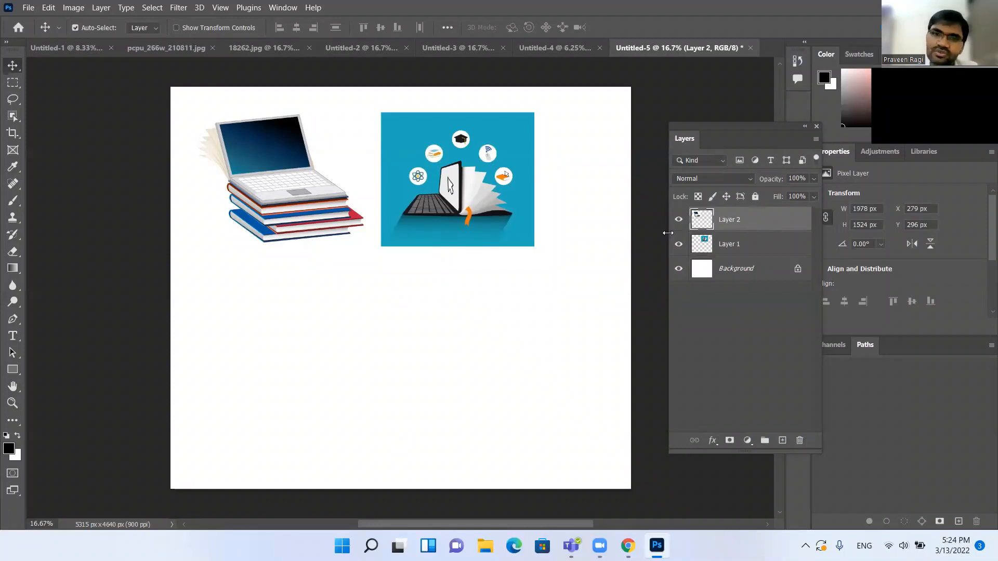
key("ctrl+minus")
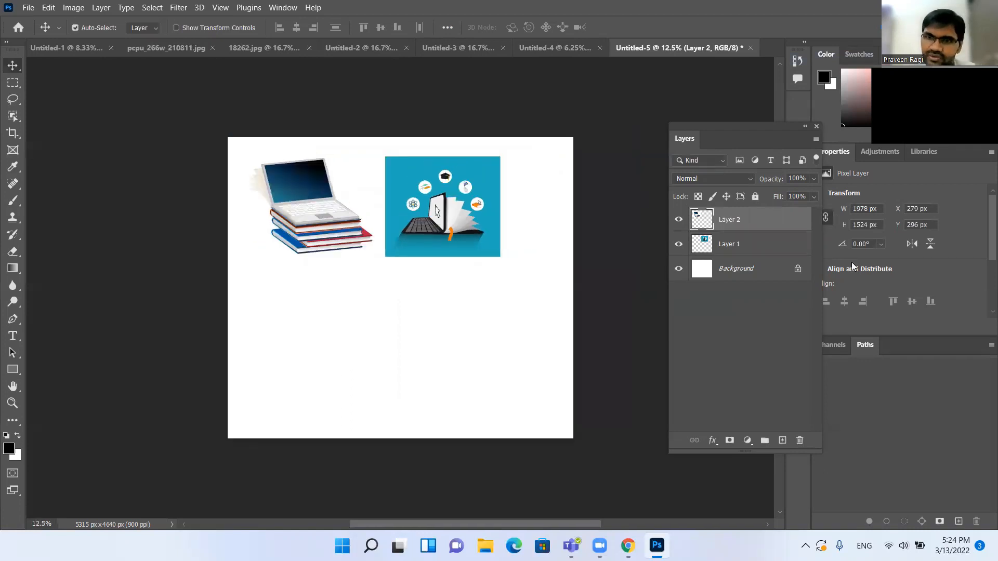
right_click(759, 227)
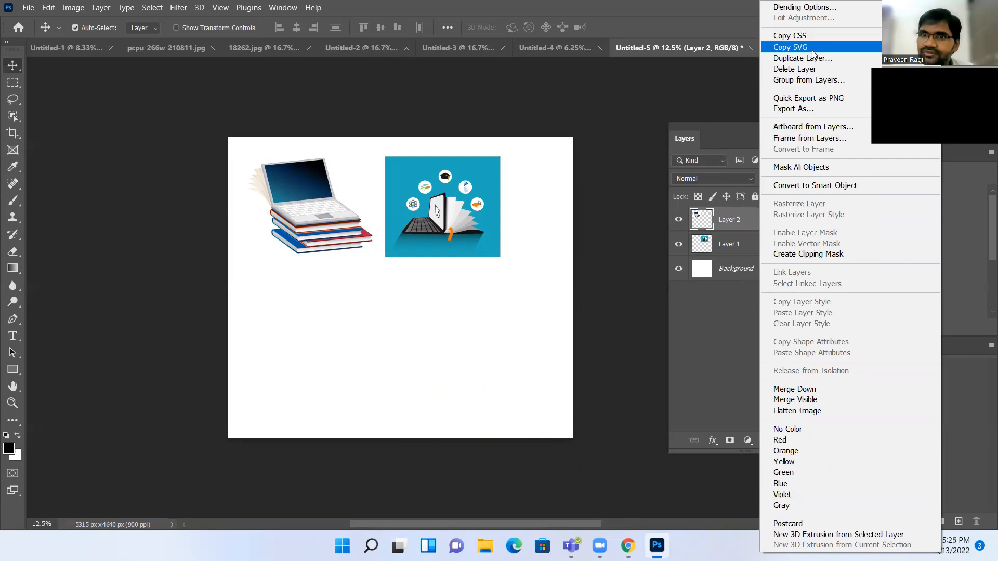
left_click(806, 127)
left_click(577, 156)
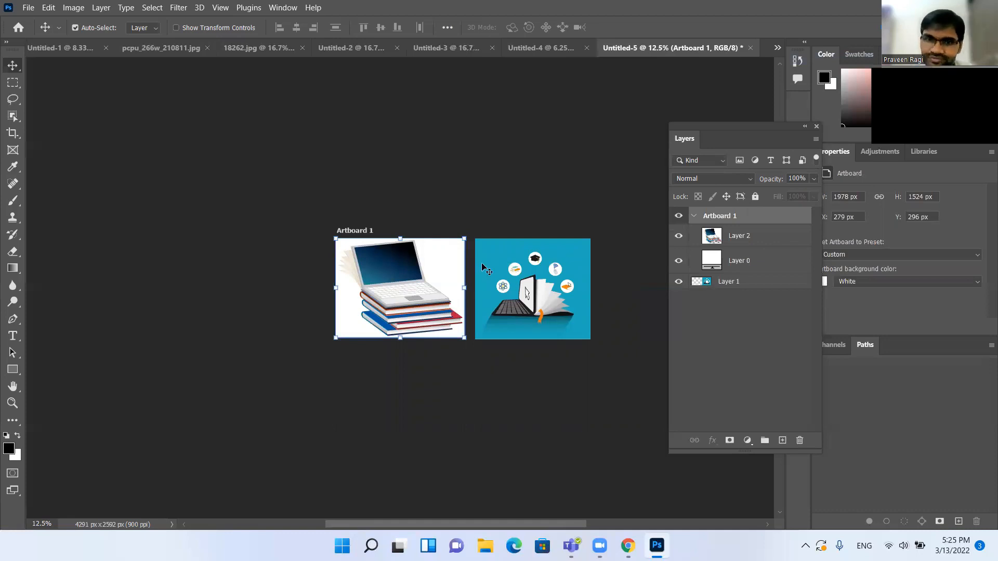
Select the artboard's layers and Layer 1 in turn, and move the blue illustration down and away from Artboard 1
left_click(748, 241)
left_click(752, 266)
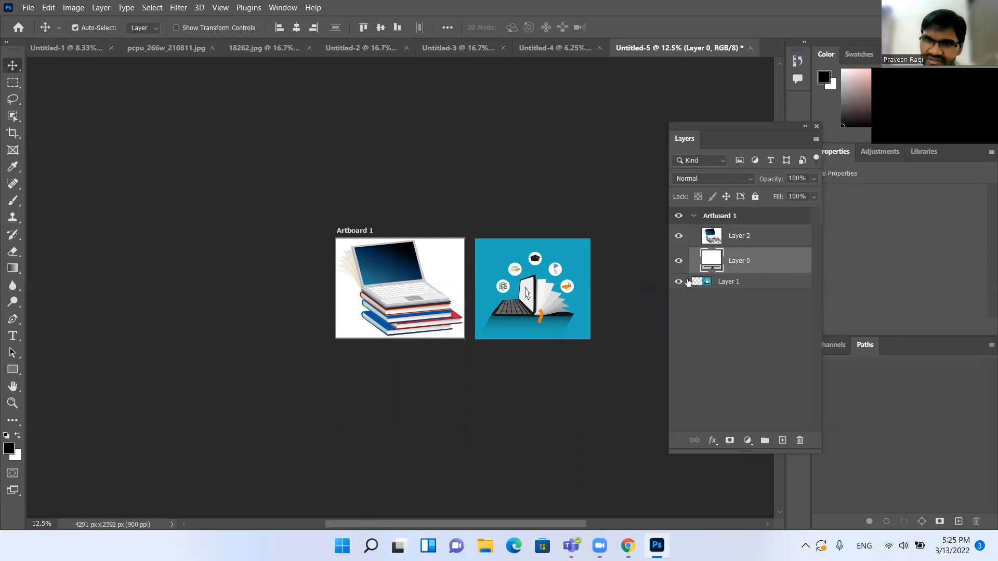
left_click(756, 284)
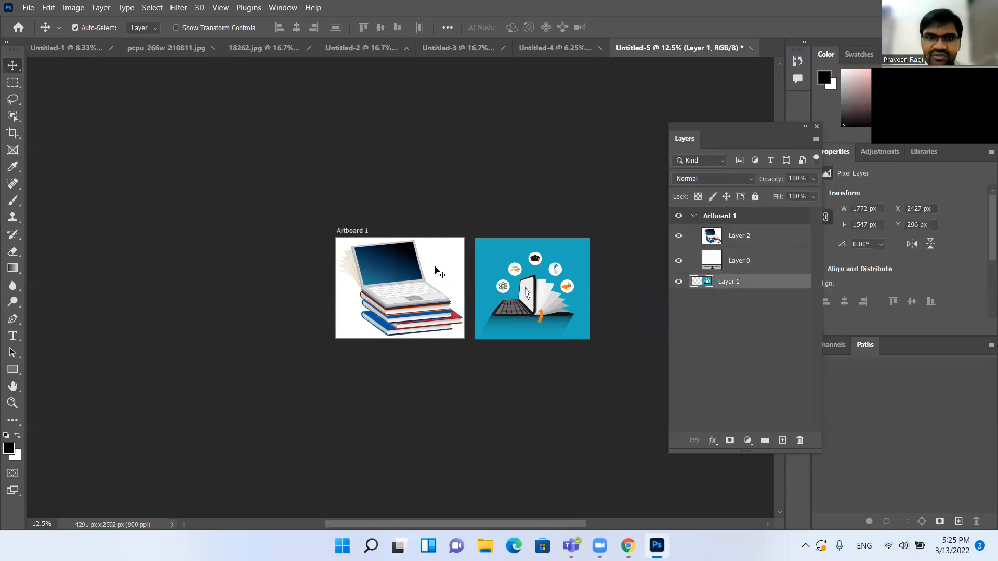
left_click(396, 265)
left_click(512, 280)
left_click_drag(525, 269, 405, 346)
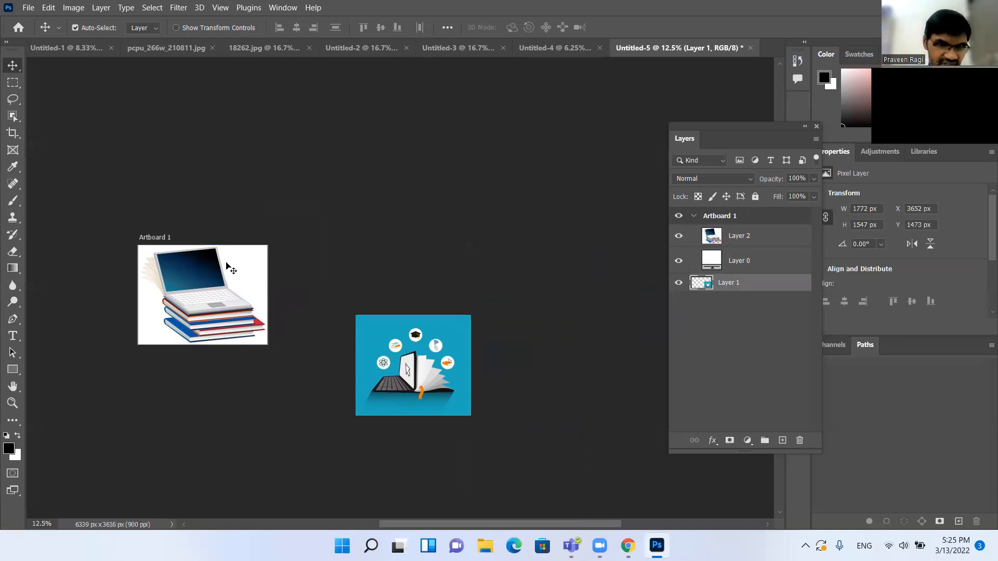
Move Artboard 1 up to the workspace's upper left and shift the blue illustration farther to the right
left_click_drag(149, 237, 158, 117)
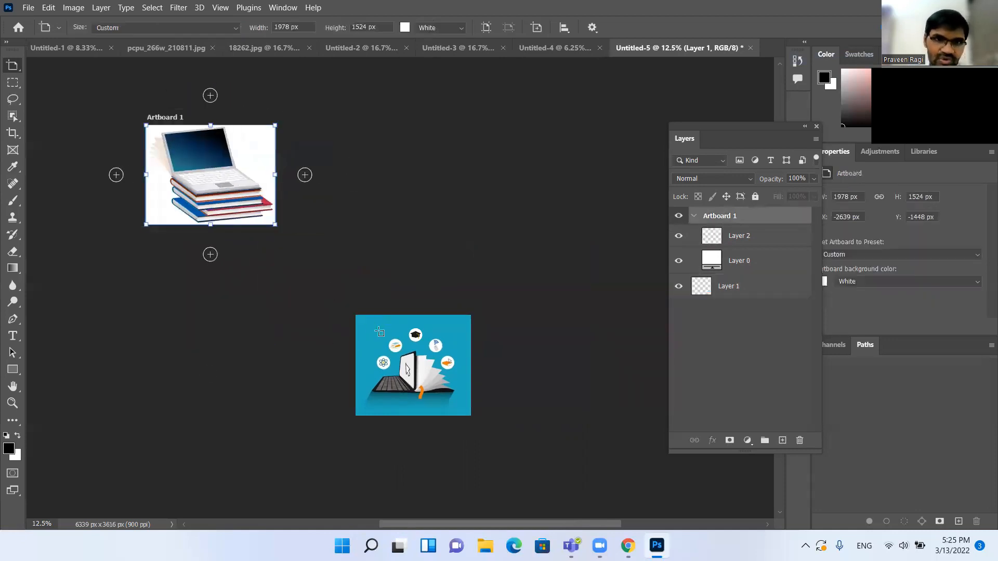
key("v")
left_click_drag(404, 341, 518, 303)
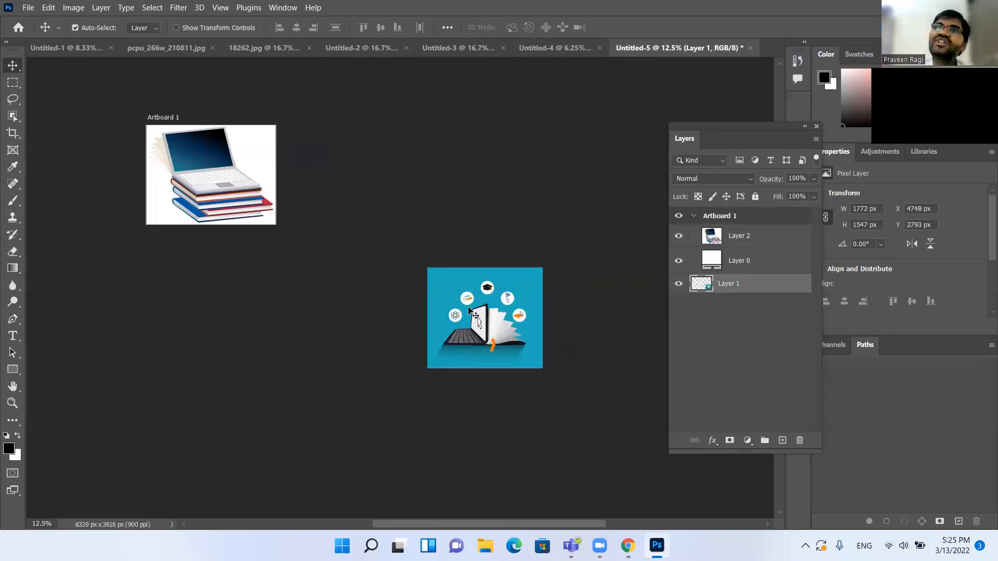
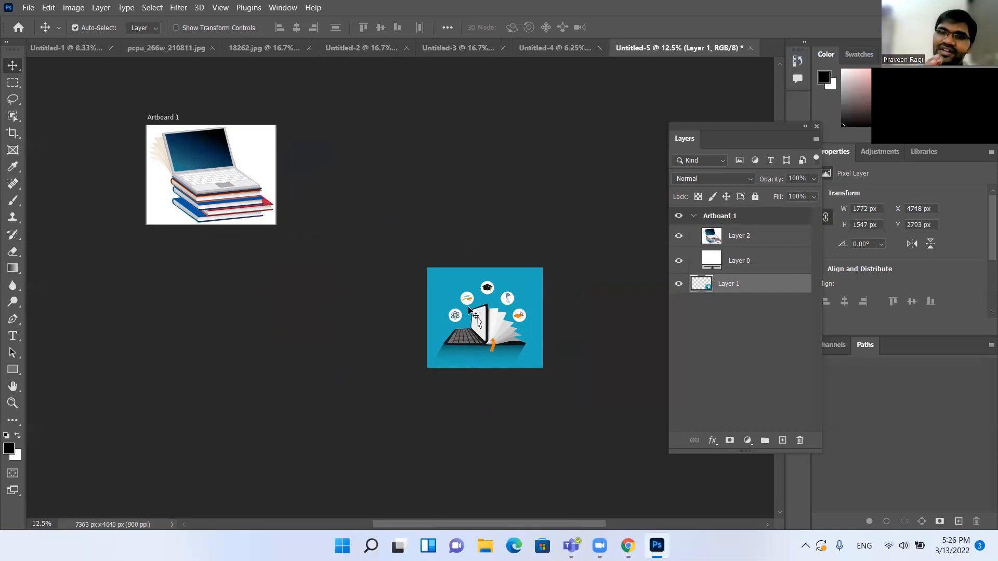
Create a 1772 x 1547 px artboard named Artboard 2 from Layer 1 and slightly shift the illustration inside it
right_click(755, 287)
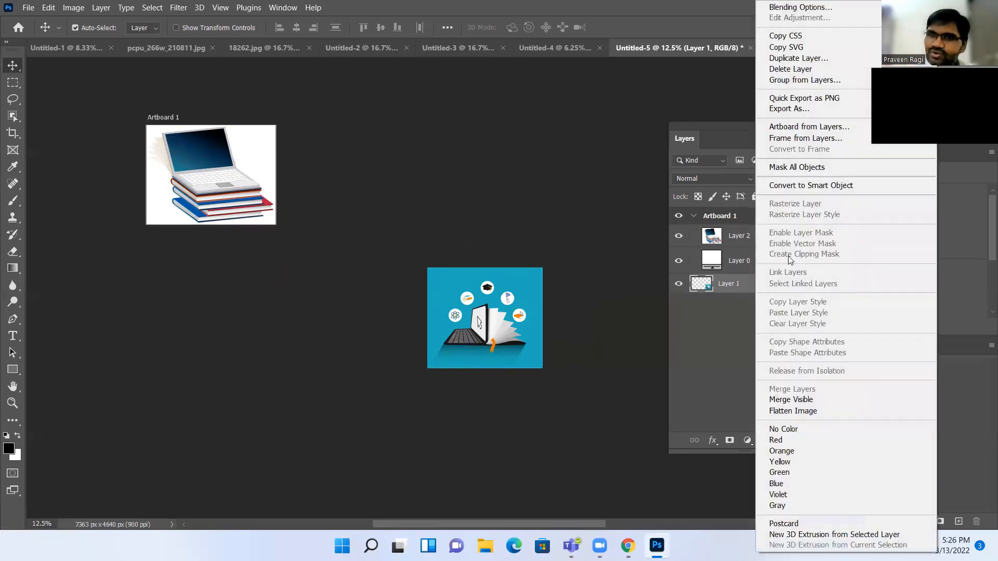
left_click(809, 127)
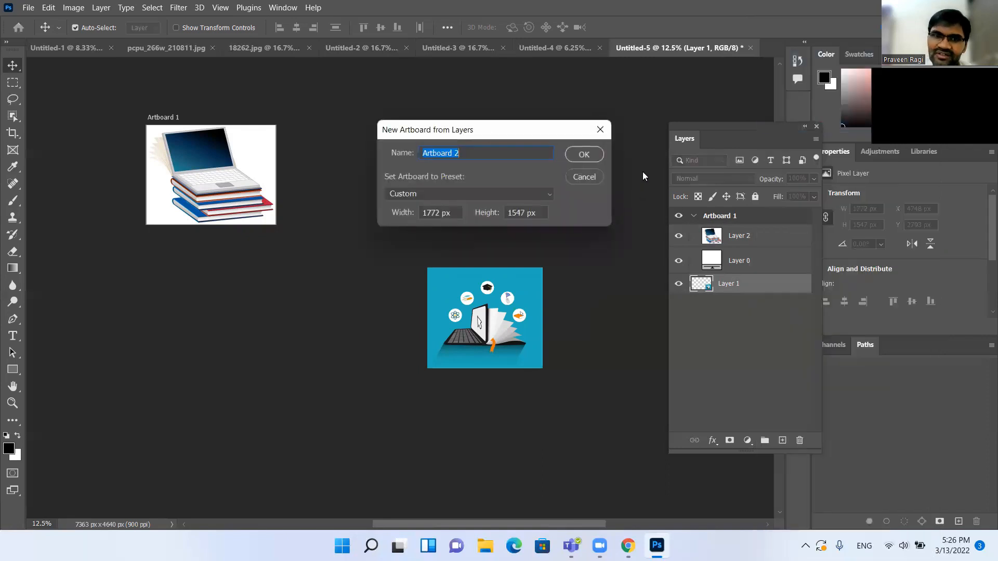
left_click(584, 155)
mouse_move(459, 308)
left_mouse_down()
mouse_move(468, 179)
mouse_move(489, 272)
mouse_move(462, 311)
mouse_move(478, 289)
mouse_move(467, 294)
left_mouse_up()
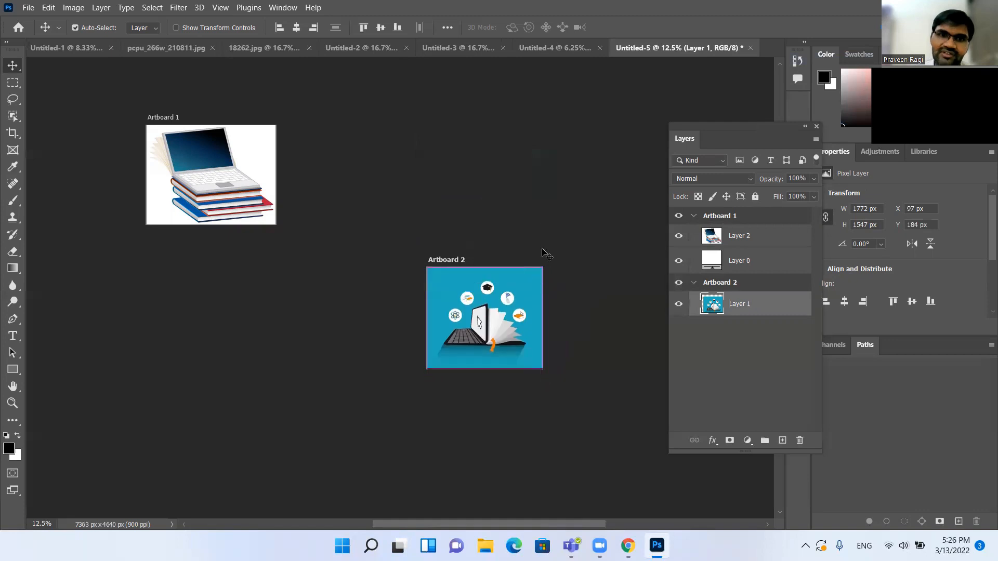
Switch to the Chrome help page and read the paragraph on inspecting artboard properties, including Figure 3 with its list of artboard presets
key("alt+Tab")
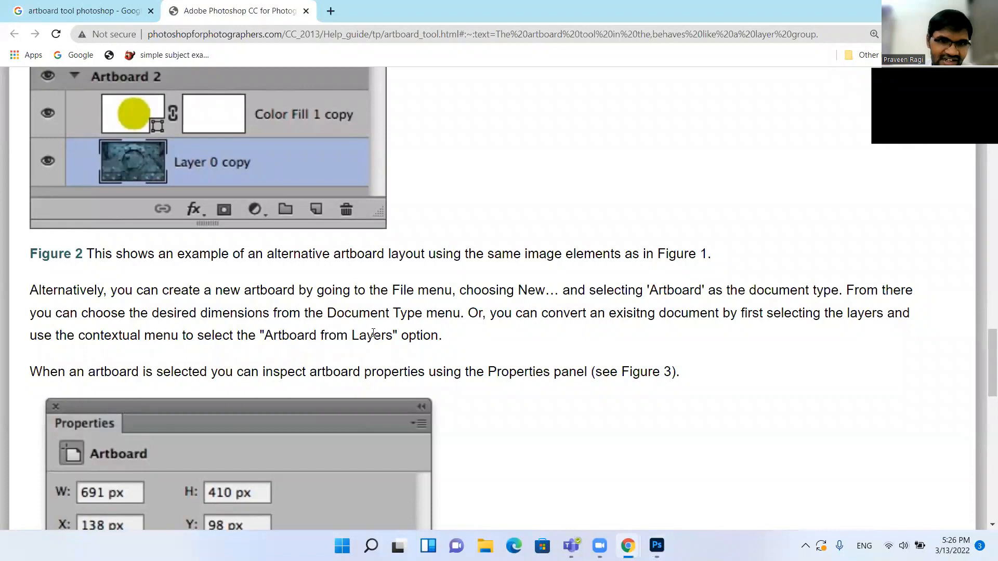
left_click_drag(258, 336, 385, 337)
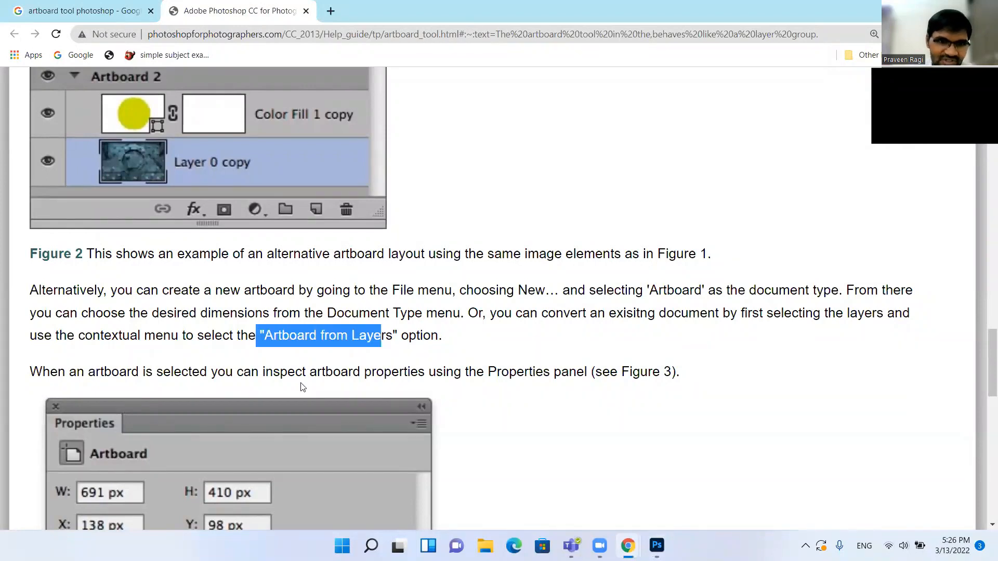
left_click(47, 371)
left_click_drag(47, 371, 602, 365)
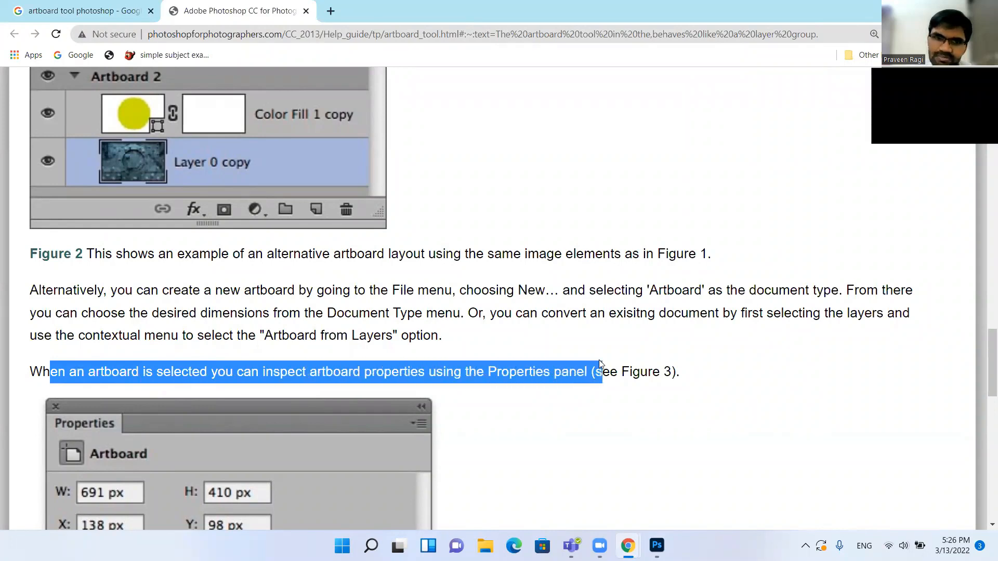
scroll(523, 384, "down", 5)
scroll(529, 384, "down", 3)
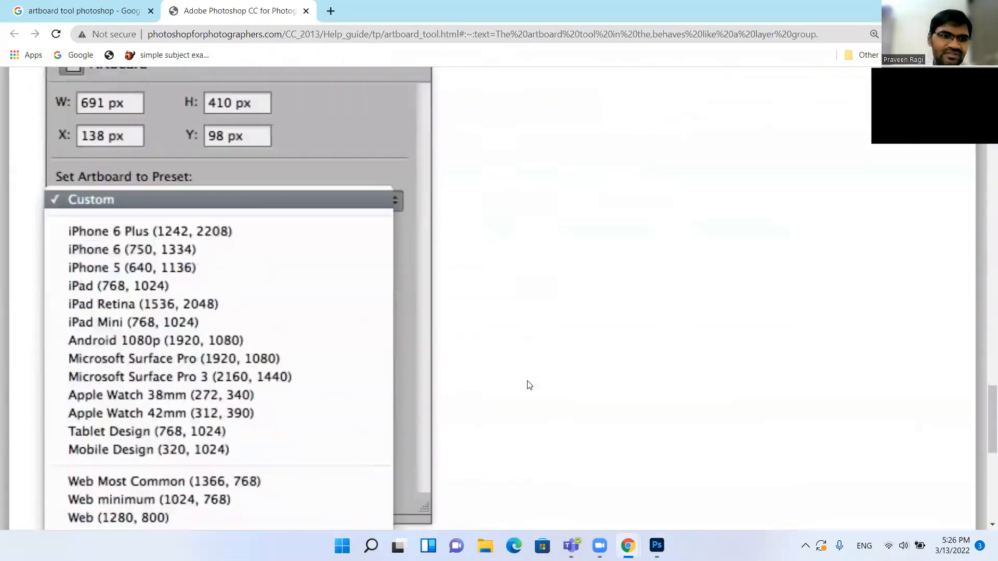
scroll(354, 338, "down", 3)
scroll(355, 341, "down", 3)
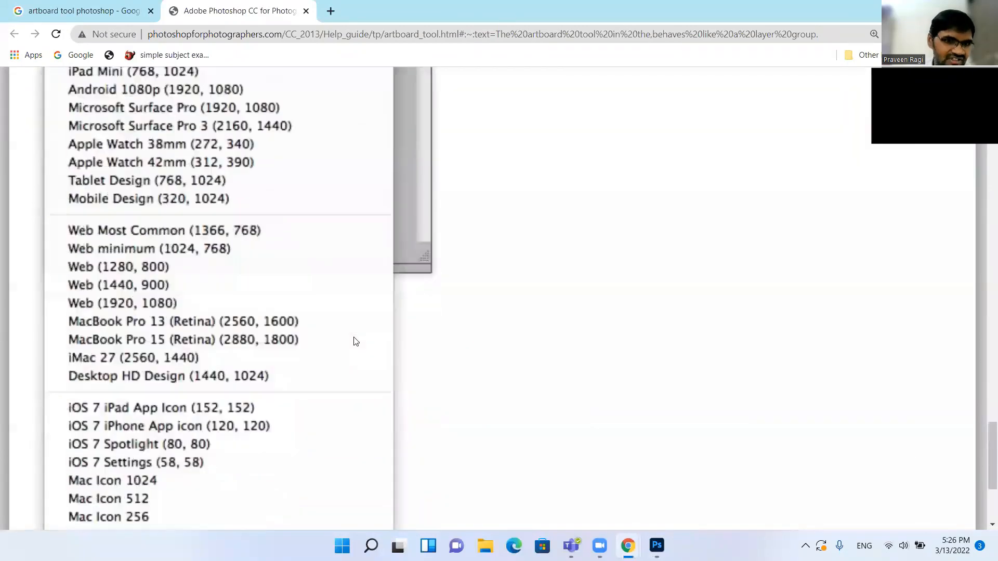
scroll(355, 342, "down", 3)
scroll(356, 342, "up", 10)
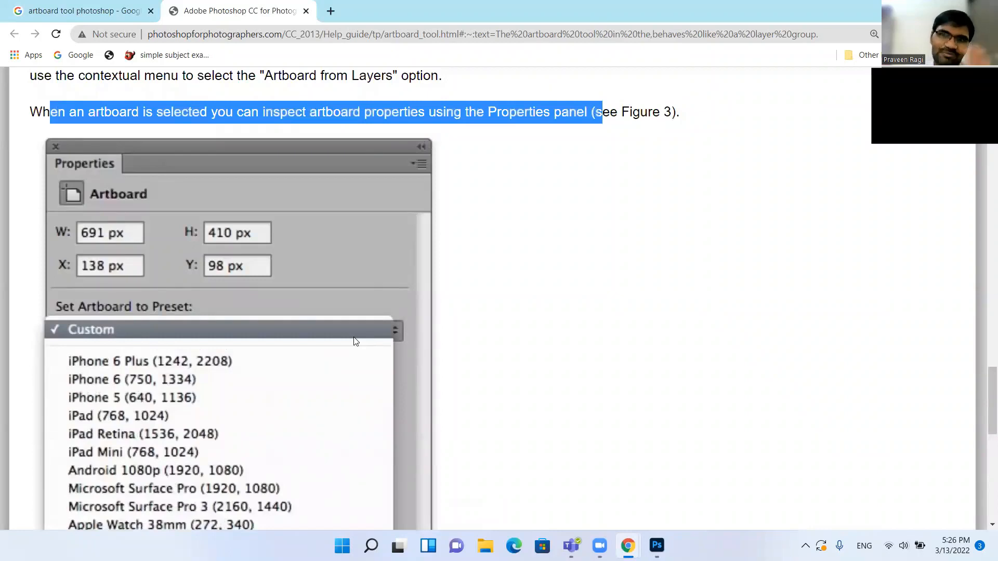
scroll(356, 341, "down", 7)
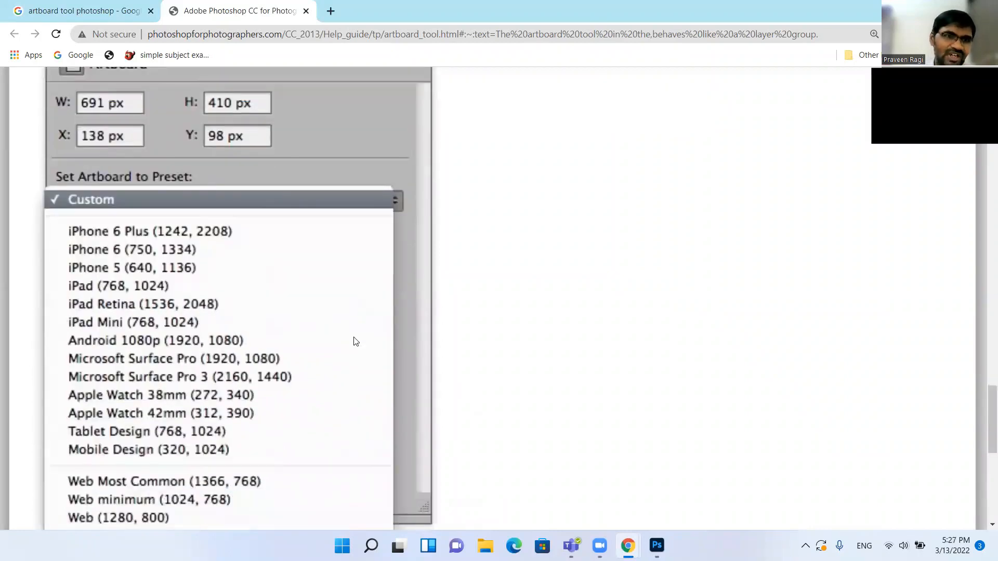
scroll(356, 341, "up", 2)
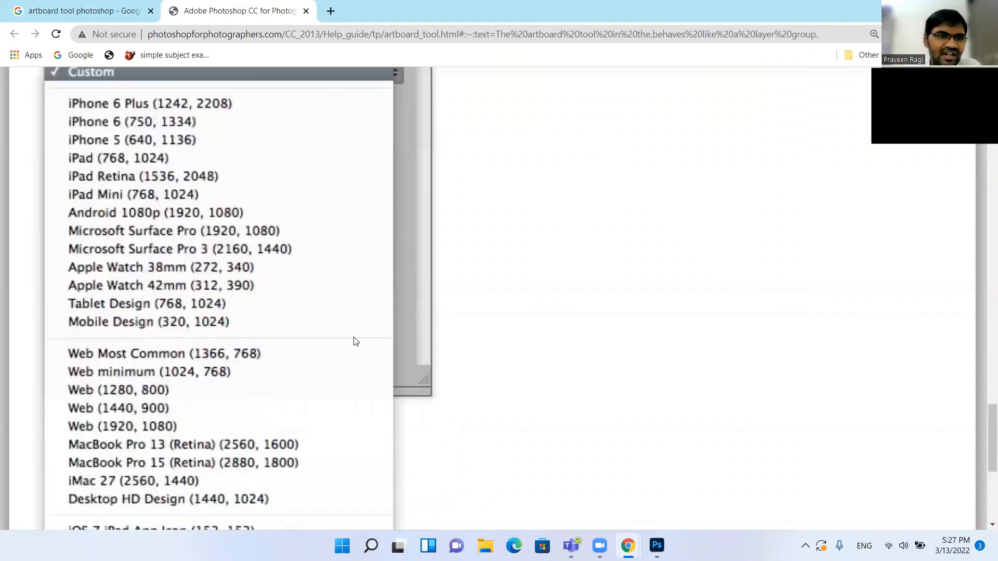
scroll(355, 341, "up", 7)
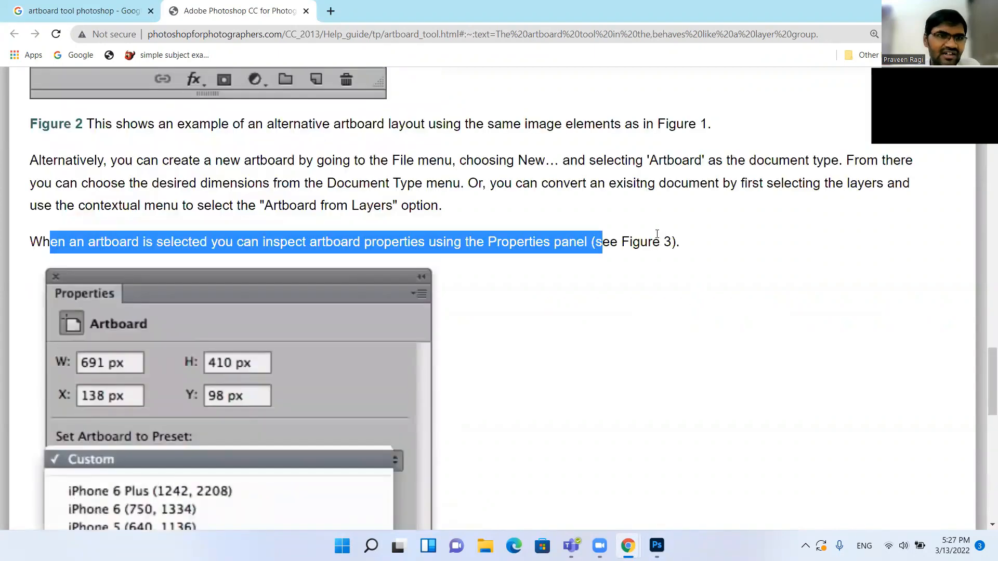
left_click(657, 234)
scroll(432, 343, "down", 6)
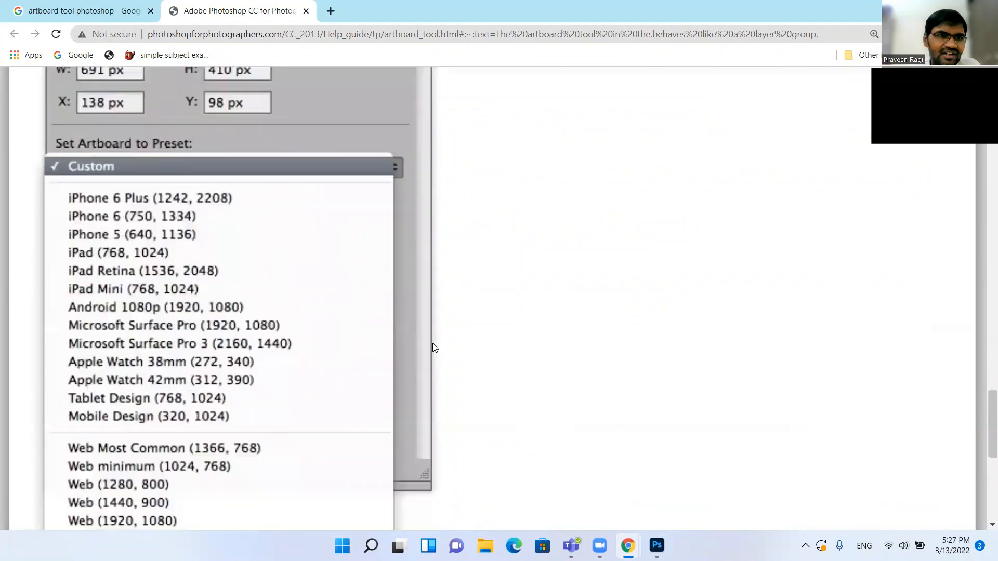
Return to Photoshop, move the floating Layers panel beside Artboard 2, and select Artboard 2 with the Artboard Tool
key("alt+Tab")
left_click_drag(716, 134, 647, 186)
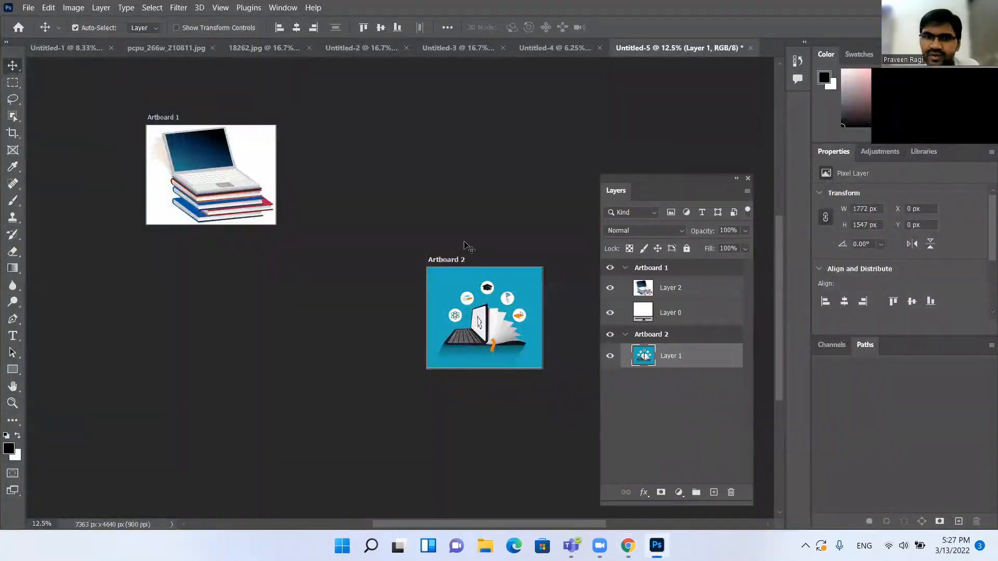
key("shift+v")
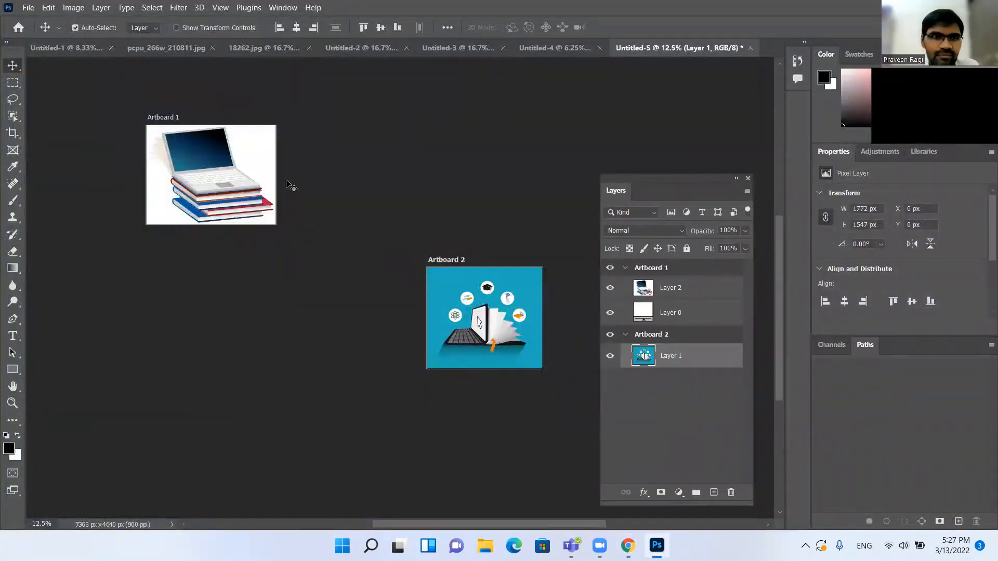
left_click(448, 266)
left_click(447, 263)
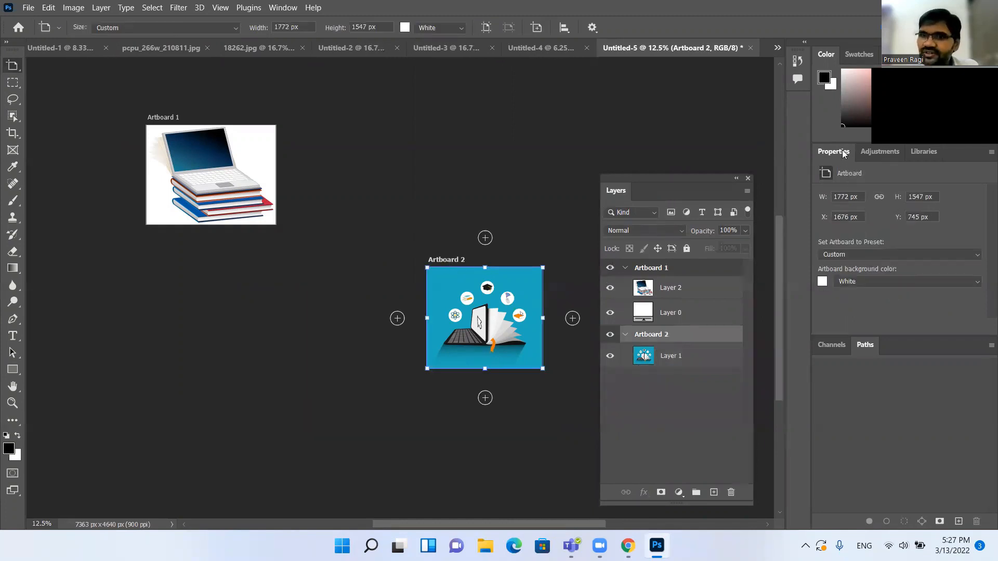
Detach the Properties panel, hide and reopen it, and place it over the canvas between the two artboards
left_click_drag(852, 149, 140, 276)
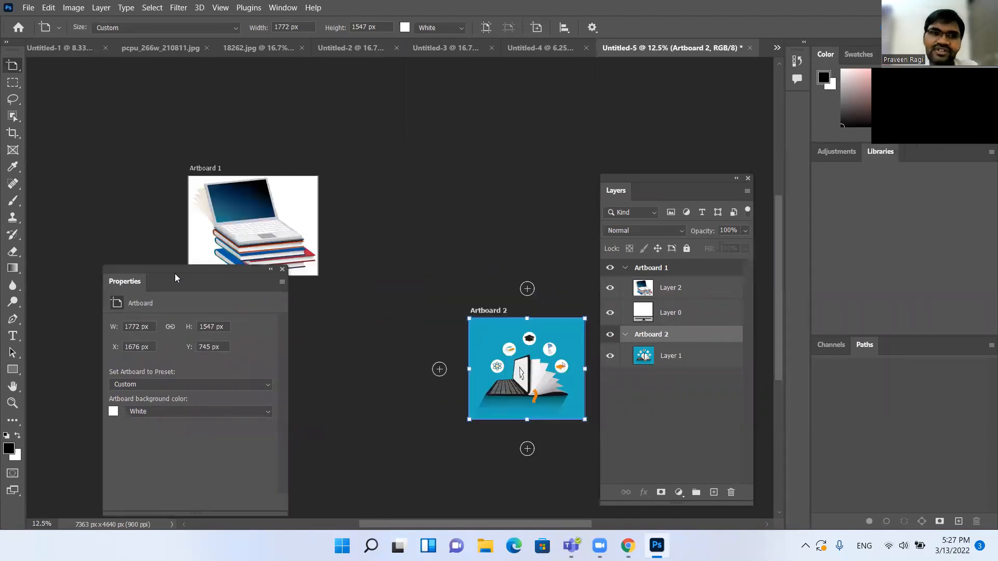
left_click(285, 9)
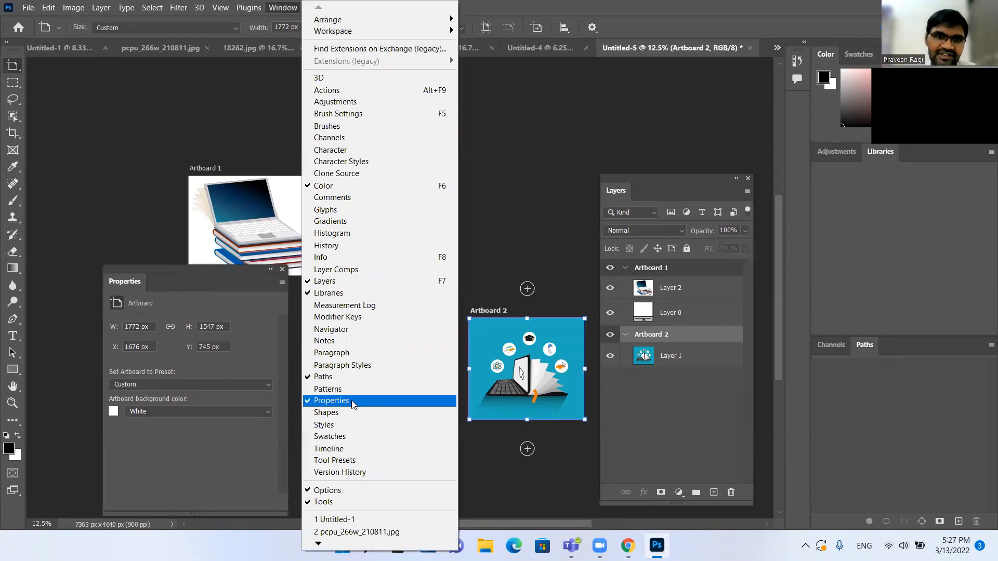
left_click(338, 401)
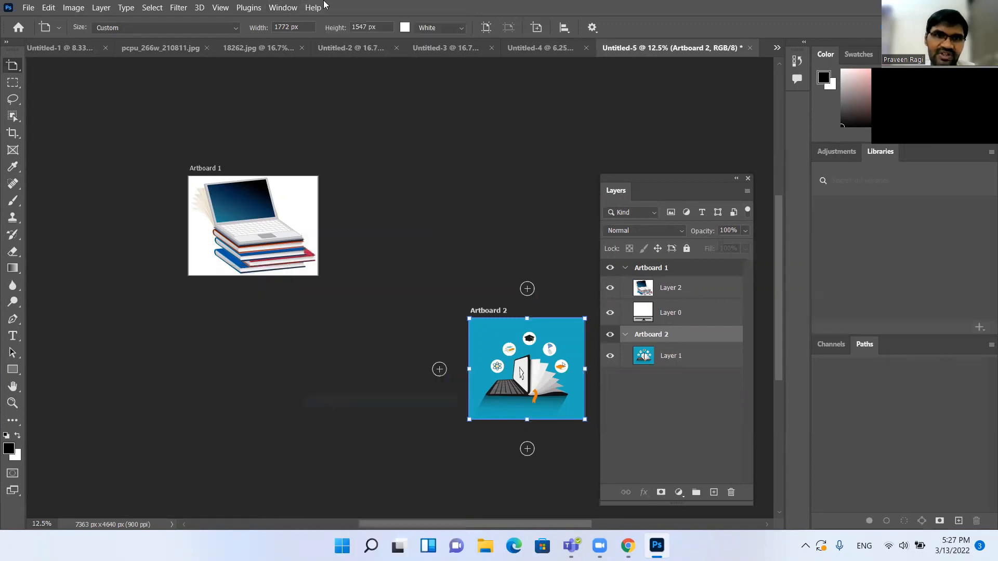
left_click(282, 9)
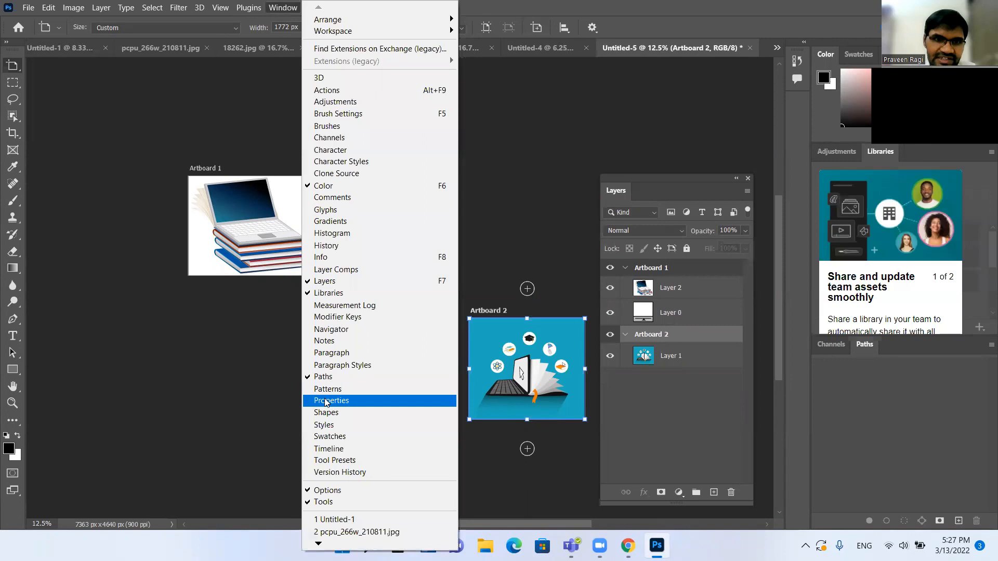
left_click(326, 402)
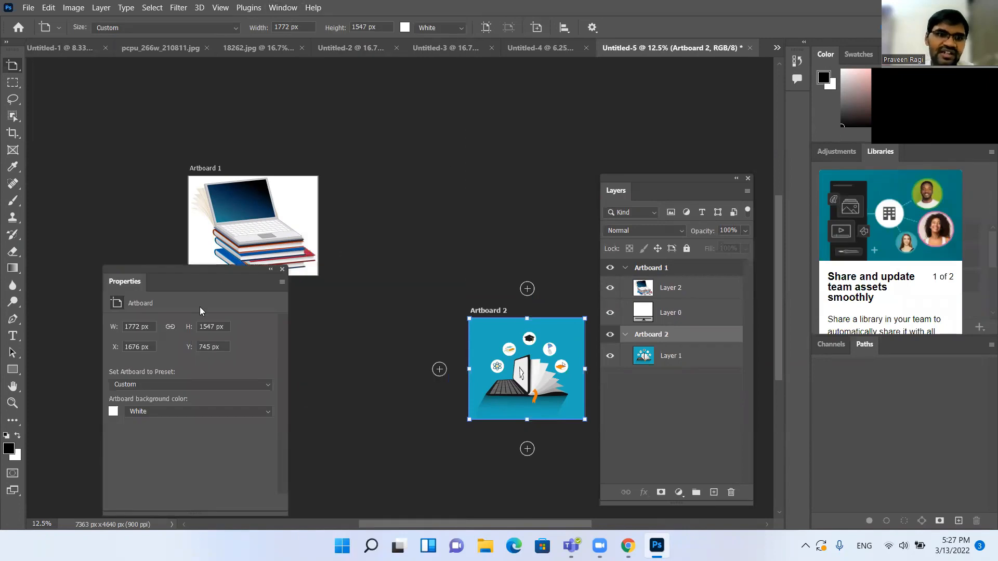
left_click_drag(151, 268, 403, 94)
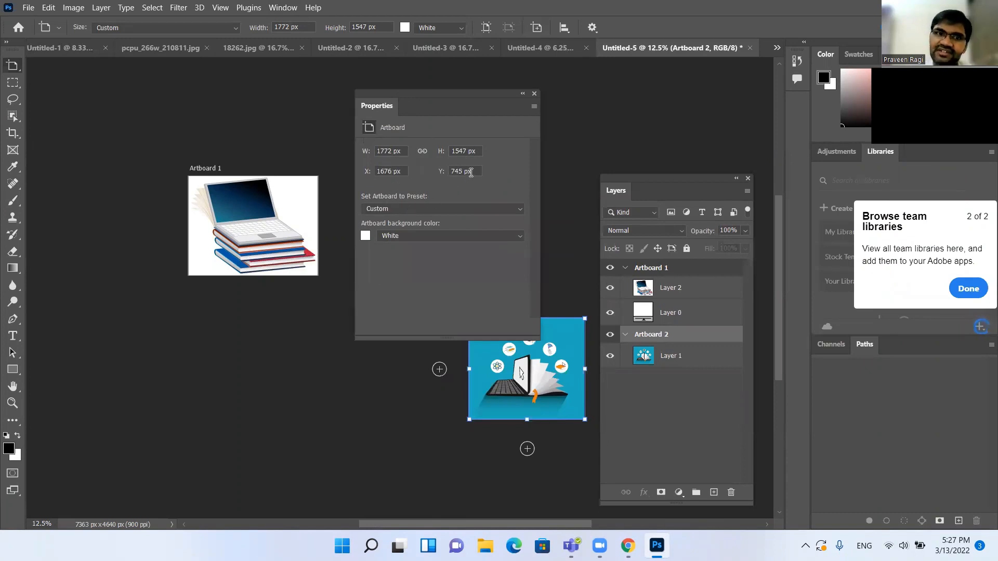
Set Artboard 2's width to 3 inches and its height to 12 inches in its properties
left_click(404, 151)
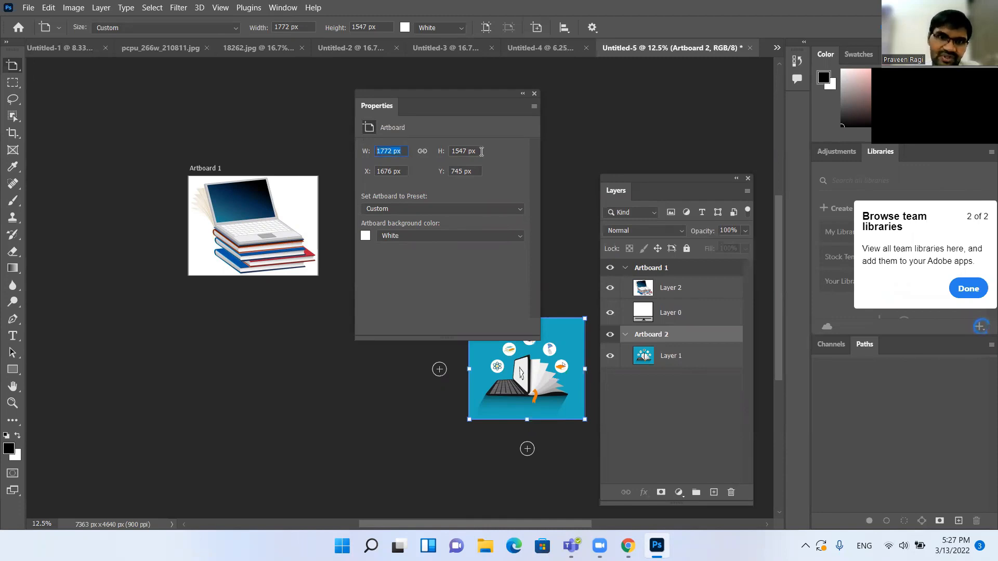
type("3 inch")
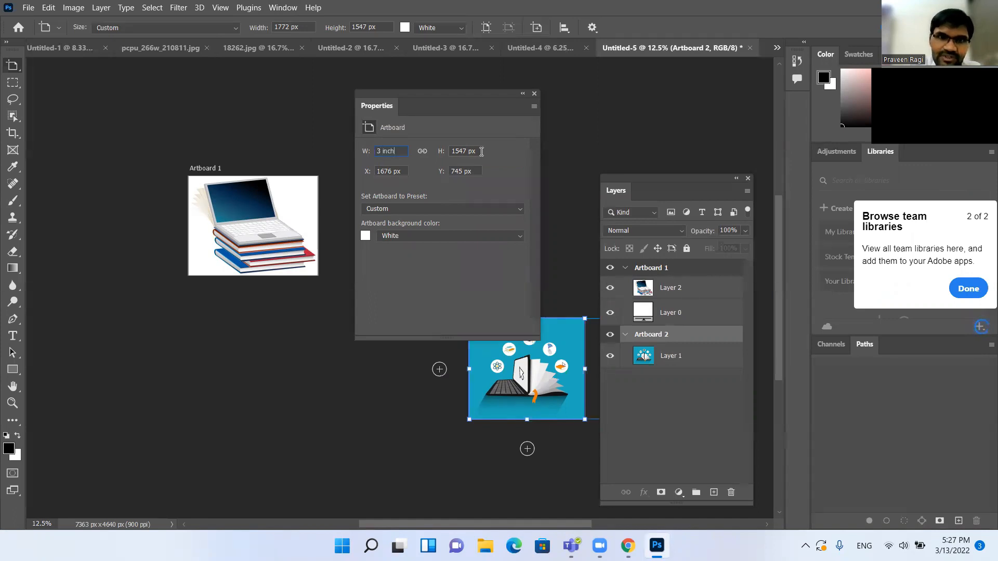
key("Tab")
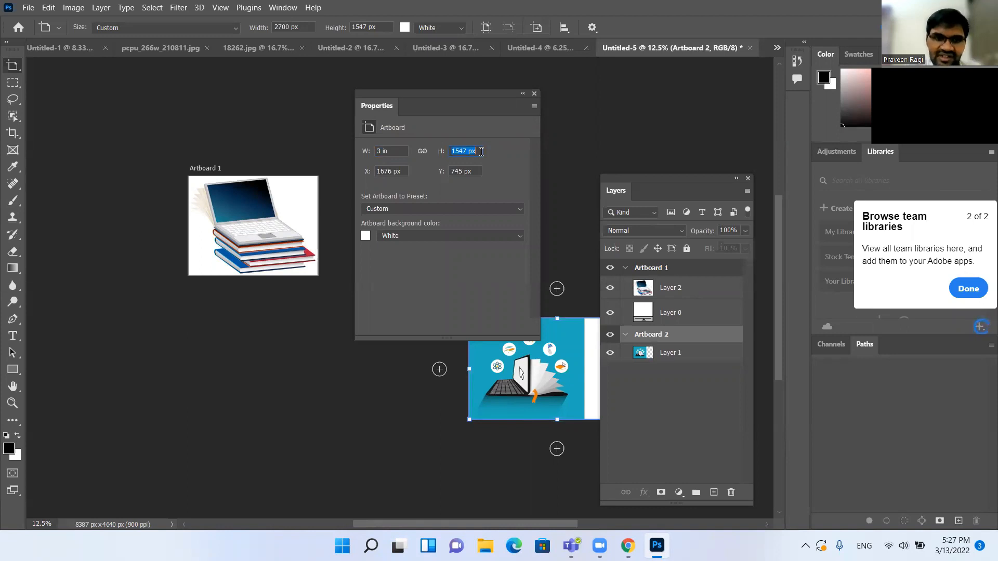
type("12 inch")
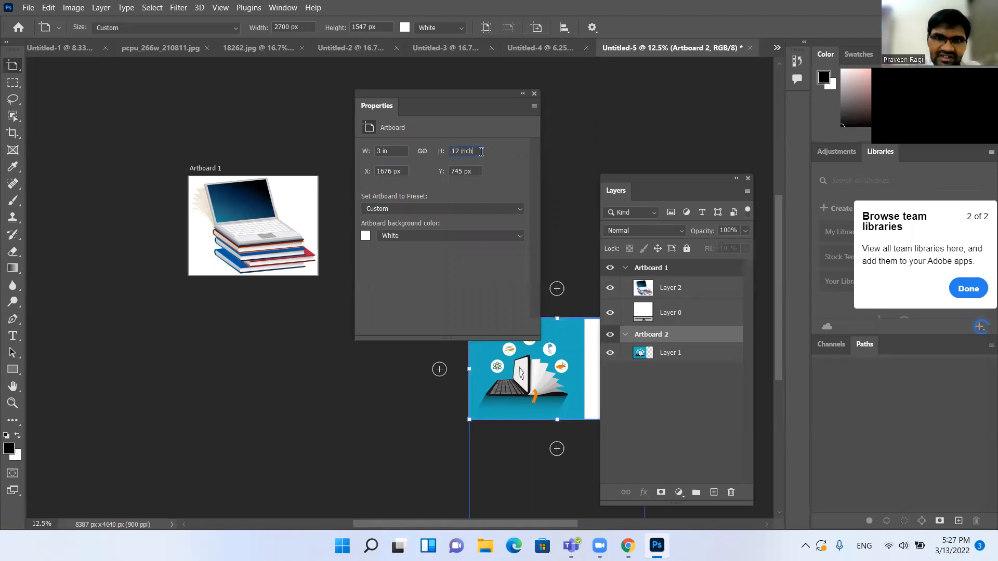
key("Return")
key("ctrl+minus")
key("ctrl+minus")
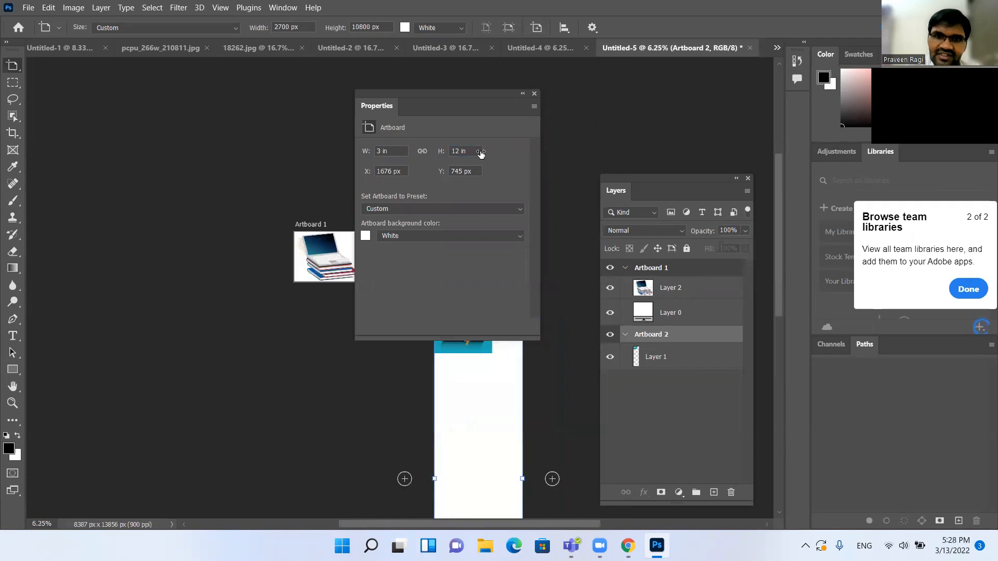
key("ctrl+minus")
key("ctrl+minus")
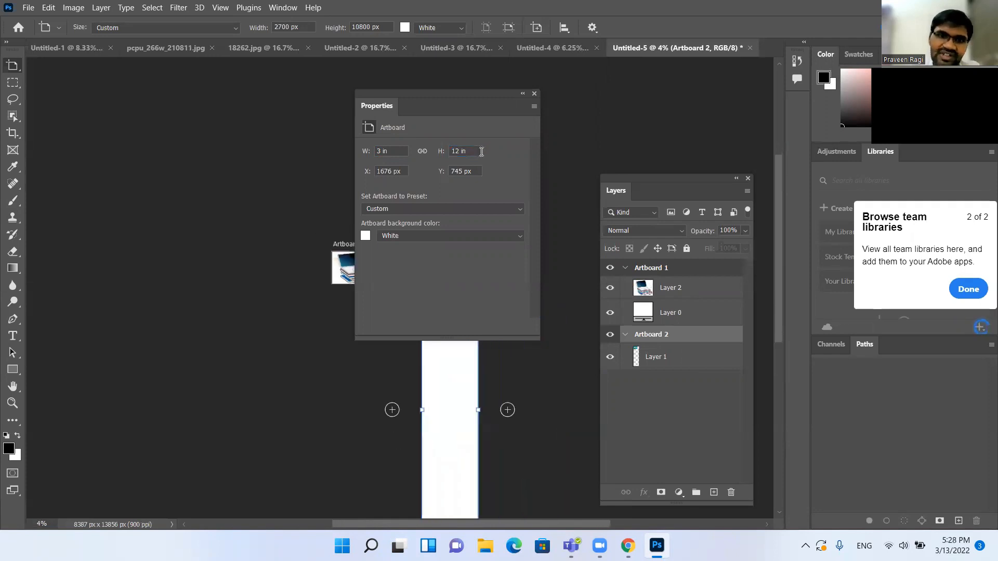
Move the floating Properties panel away from the artboards so that all of Artboard 2 can be viewed
left_click_drag(459, 92, 123, 235)
scroll(397, 263, "down", 3)
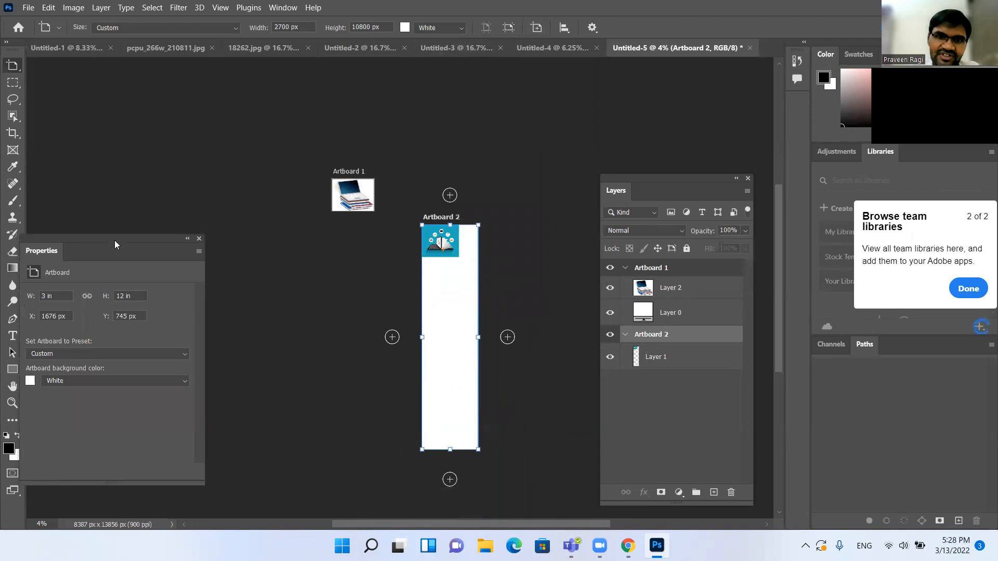
left_click_drag(115, 240, 176, 203)
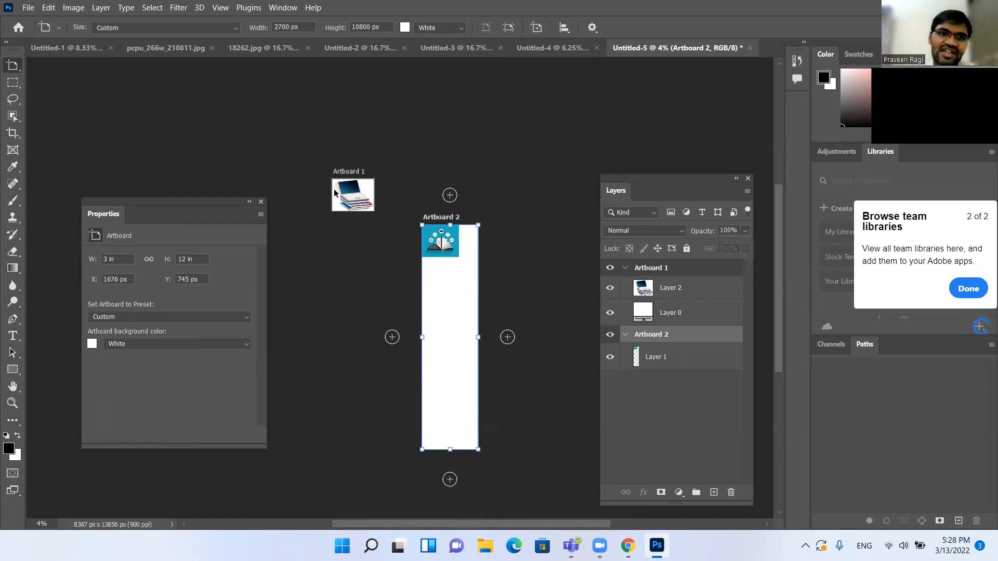
Select Artboard 1 with the Artboard Tool and resize it freehand to about 3.45 x 5.85 inches
key("v")
left_click(352, 195)
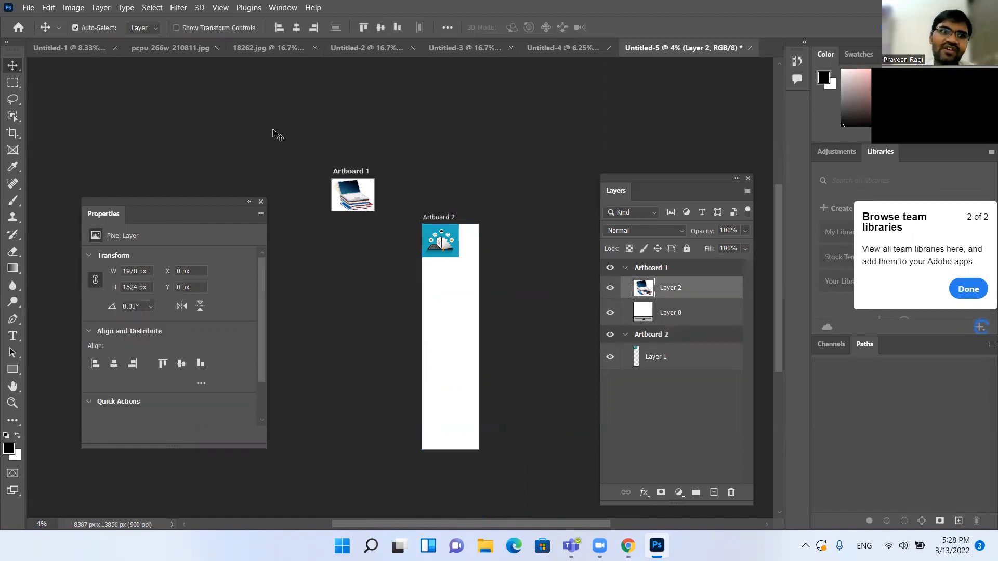
left_click_drag(13, 65, 71, 80)
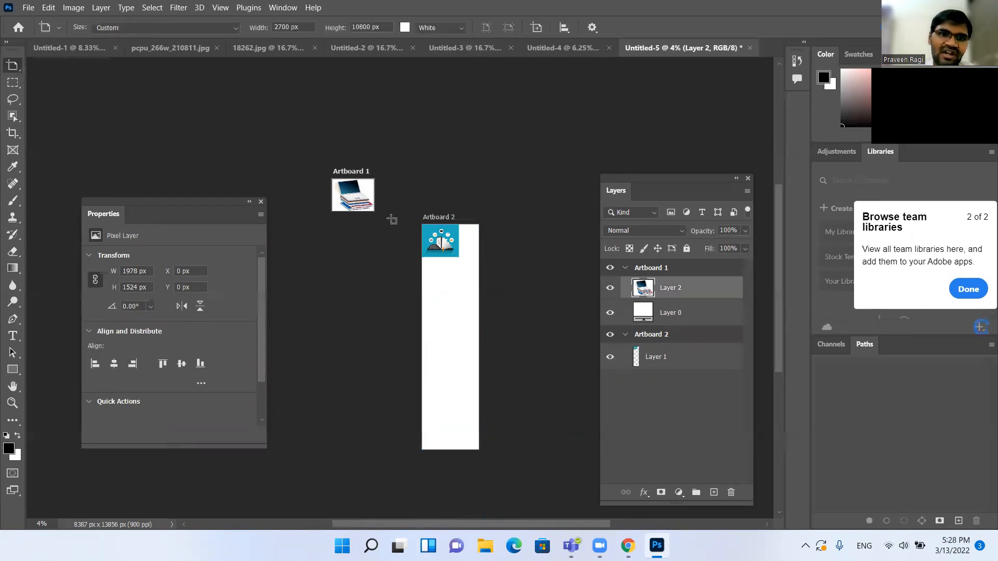
left_click(347, 181)
left_click_drag(332, 181, 366, 362)
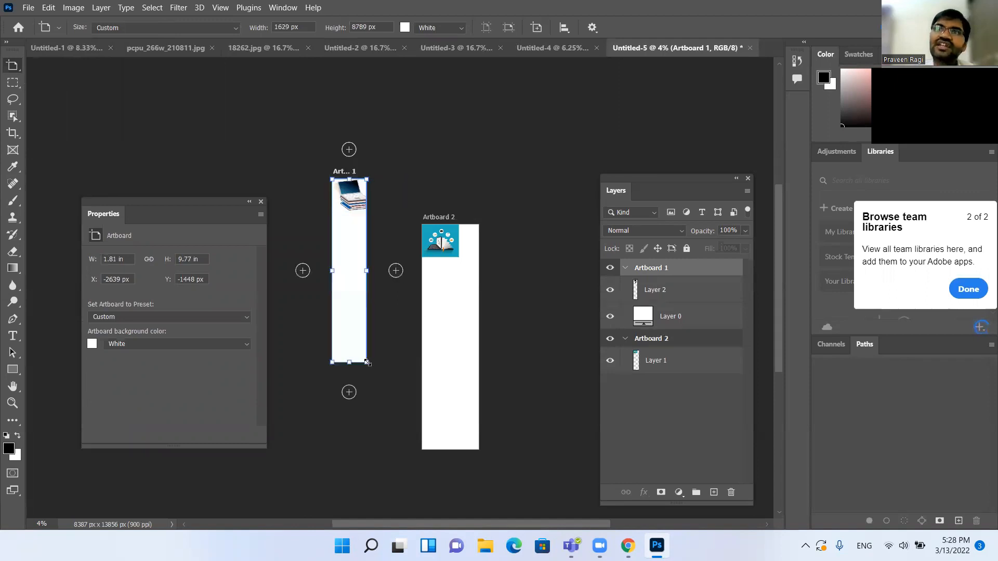
left_click_drag(367, 362, 397, 289)
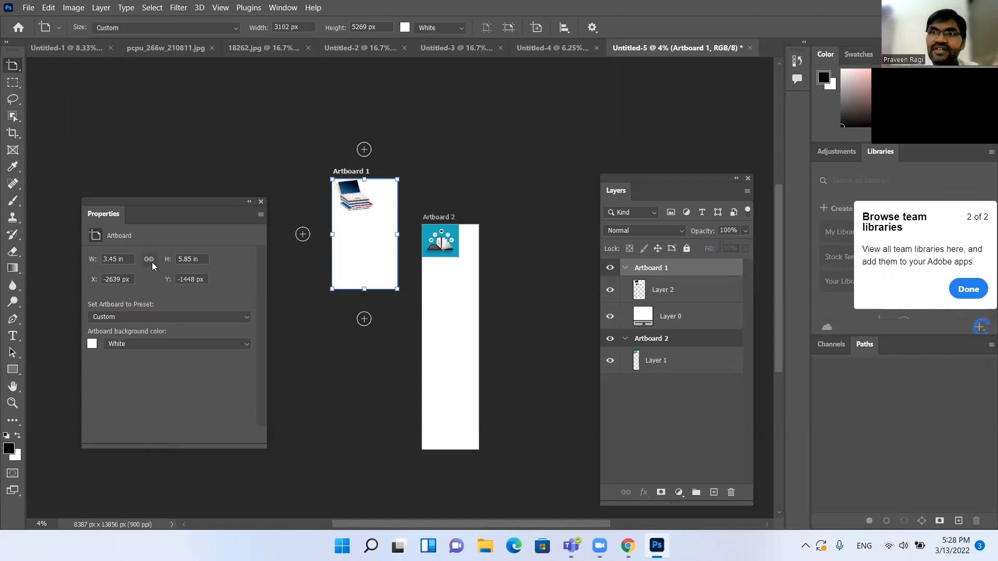
Set Artboard 1's width to 16 inches and height to 23 inches, moving the Layers panel lower to clear the artboard
left_click(131, 259)
type("16 inch")
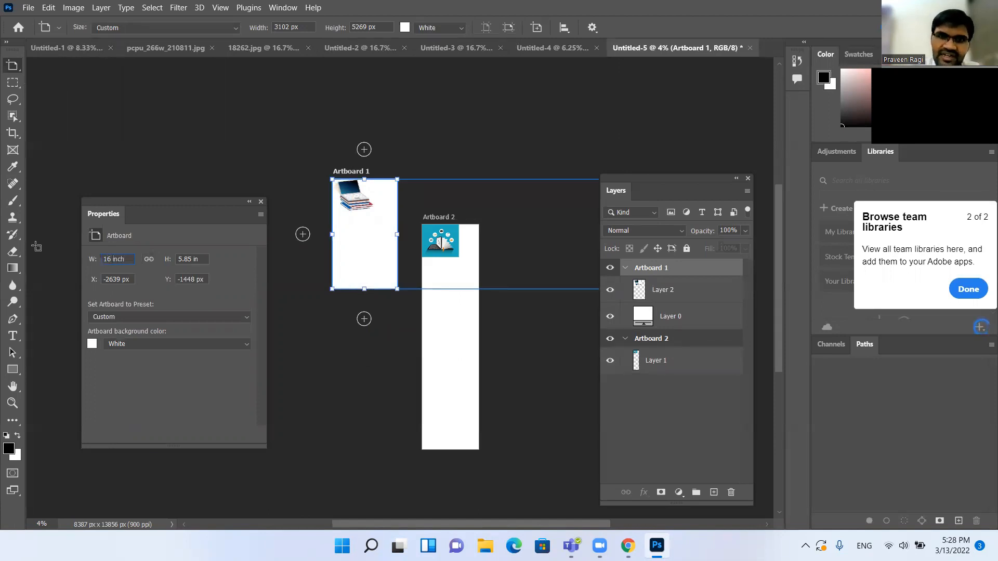
key("Return")
left_click_drag(631, 179, 620, 311)
left_click(201, 259)
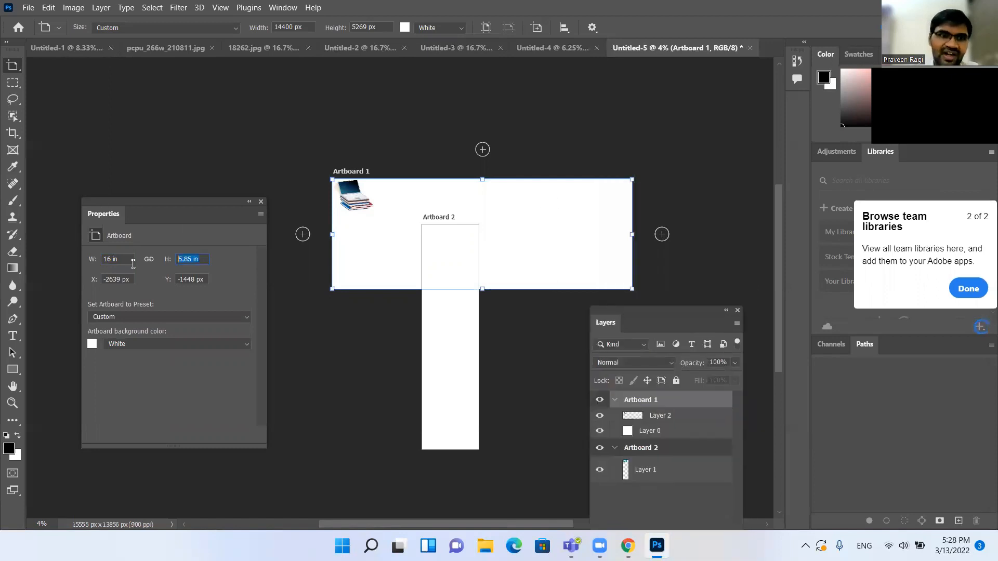
type("23 inch")
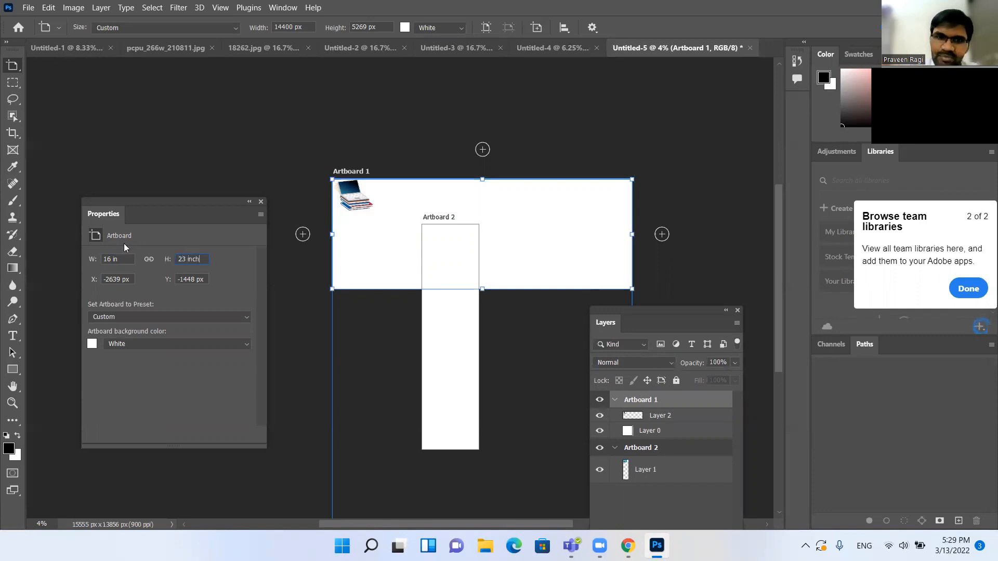
key("Return")
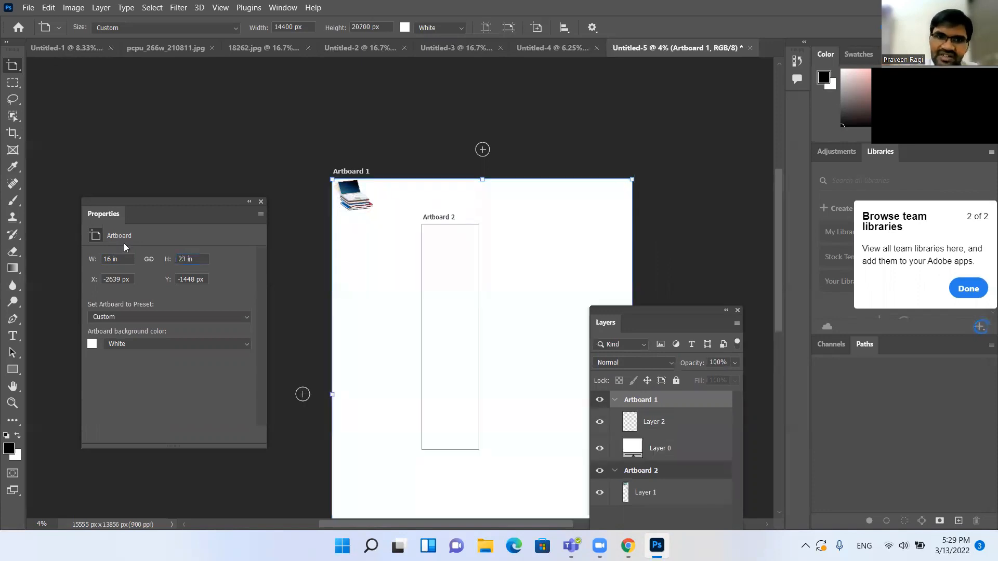
Move Artboard 1 up and to the right of Artboard 2 so they do not overlap, to about X 9050 px, Y -14550 px
key("ctrl+minus")
key("ctrl+minus")
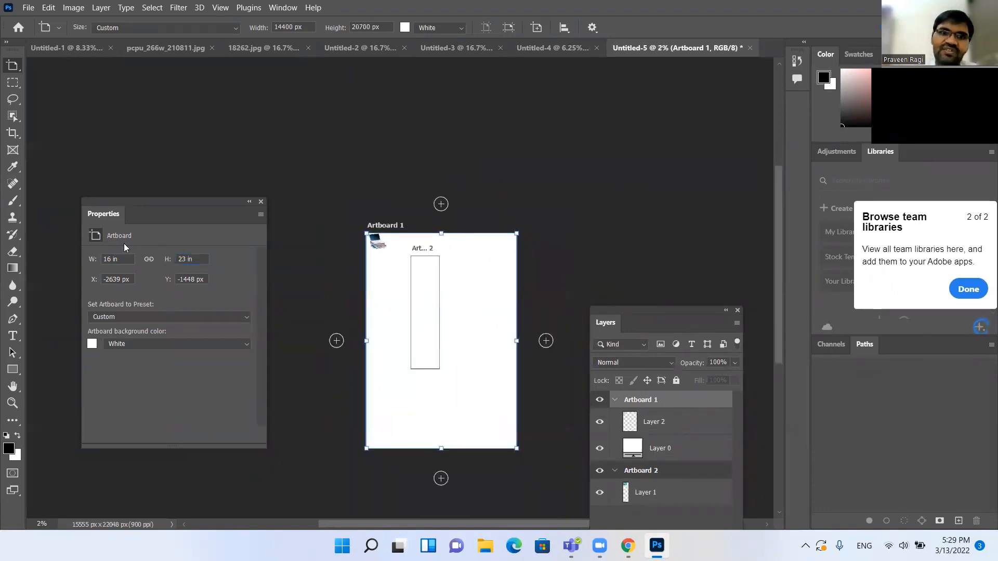
key("v")
left_click_drag(488, 251, 599, 117)
left_click_drag(387, 230, 508, 94)
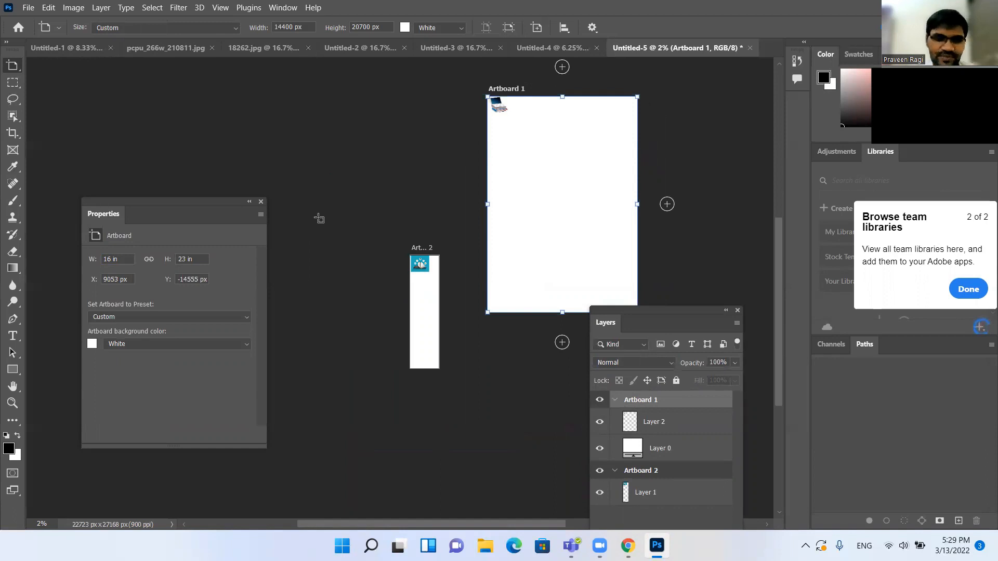
Switch to the Artboard Tool help page in Chrome, review the remaining artboard presets down to Figure 3, and copy the page's web address
key("alt+Tab")
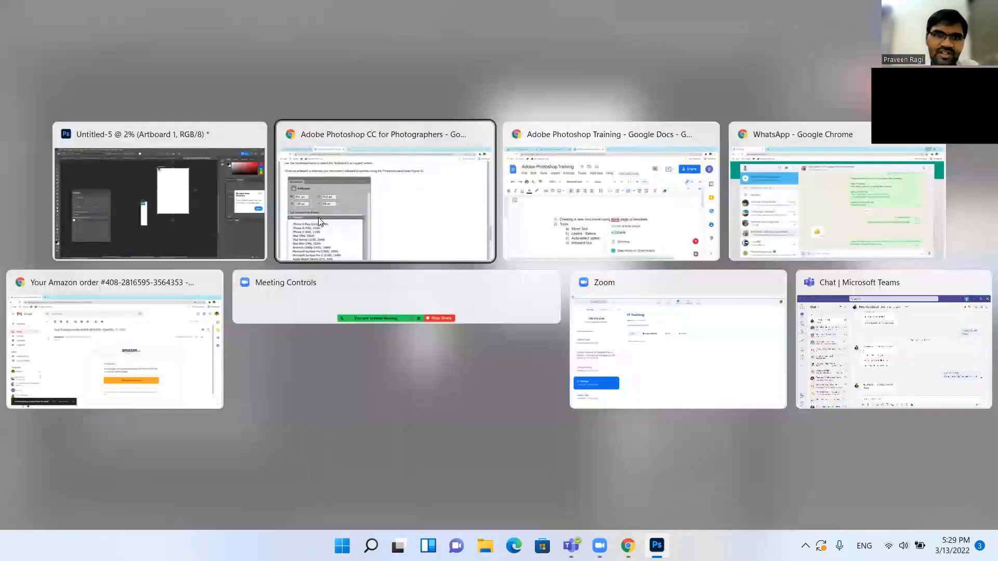
scroll(607, 279, "down", 9)
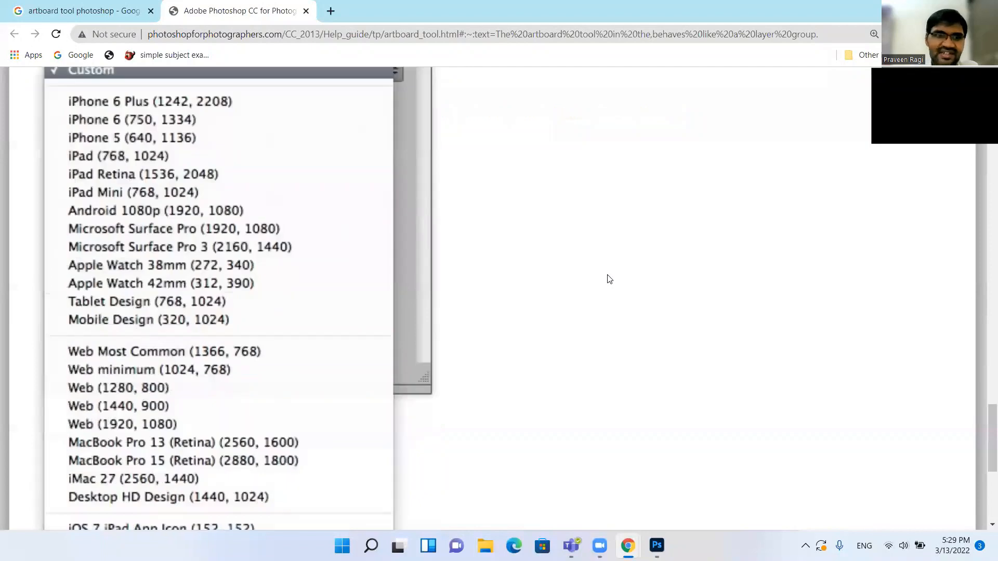
scroll(609, 279, "down", 3)
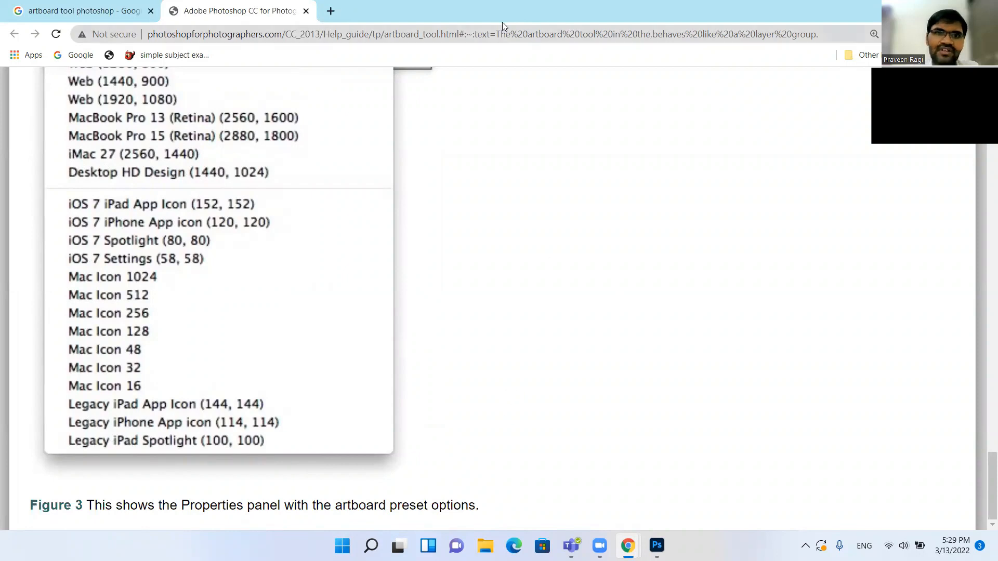
left_click(482, 38)
key("super+c")
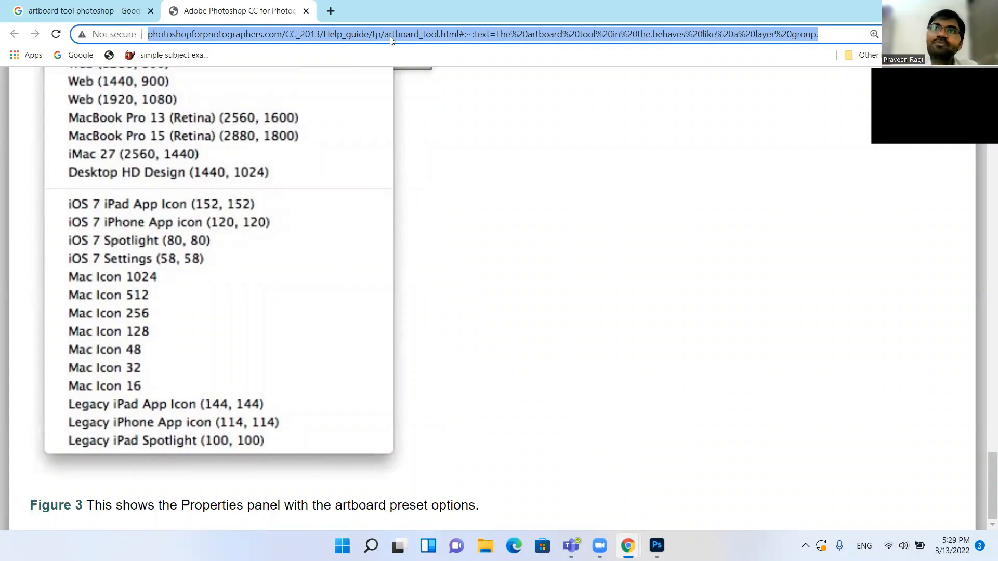
Switch to the Adobe Photoshop Training document in Google Docs and paste the copied link without formatting as a sub-item under "Artboard tool"
key("alt+Tab")
key("alt+Tab")
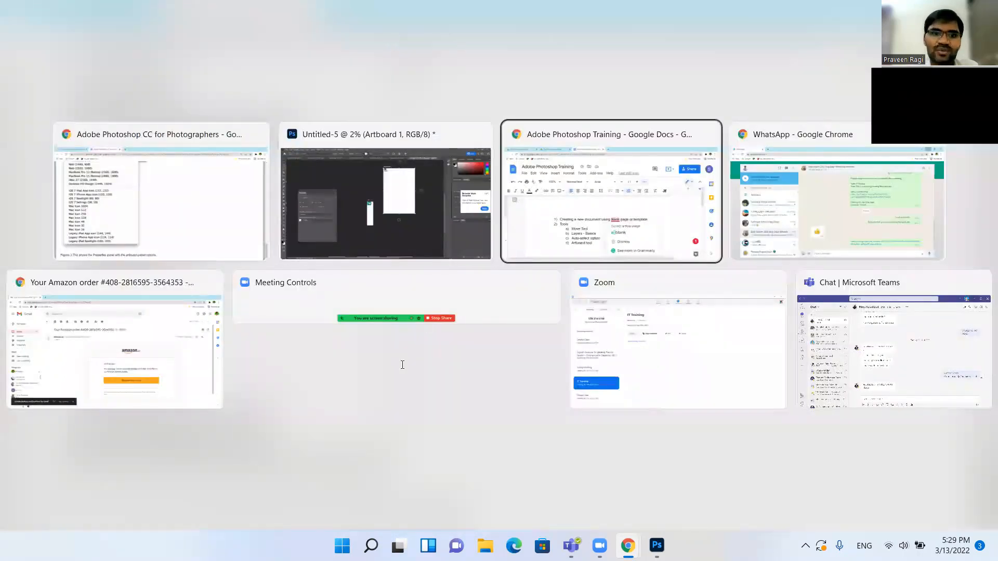
key("Return")
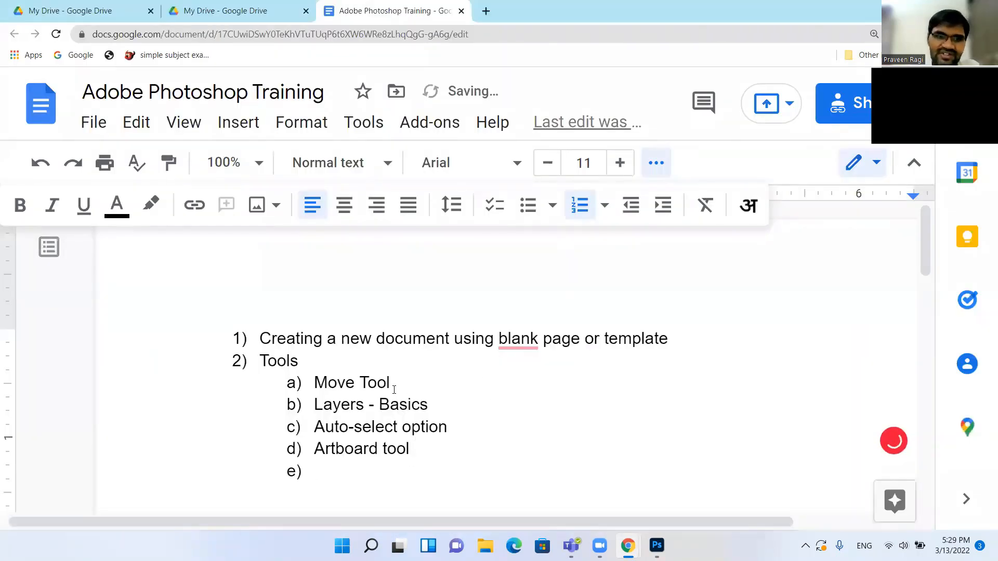
right_click(326, 467)
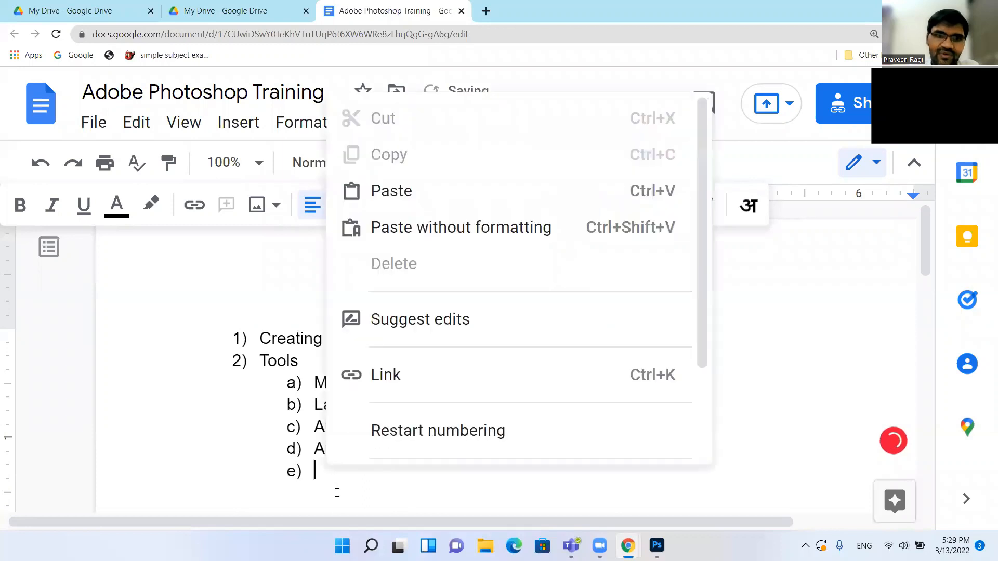
left_click(447, 229)
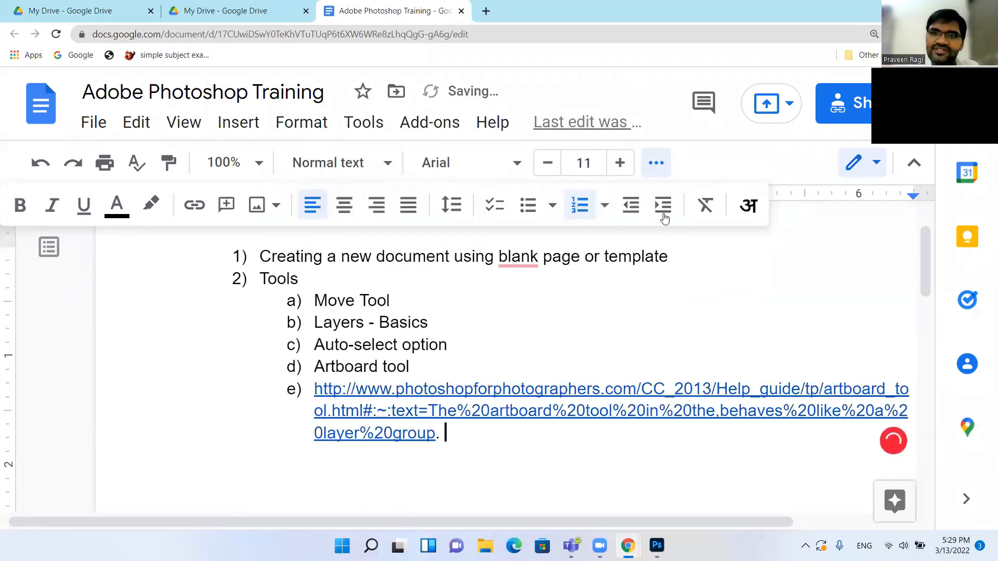
key("Tab")
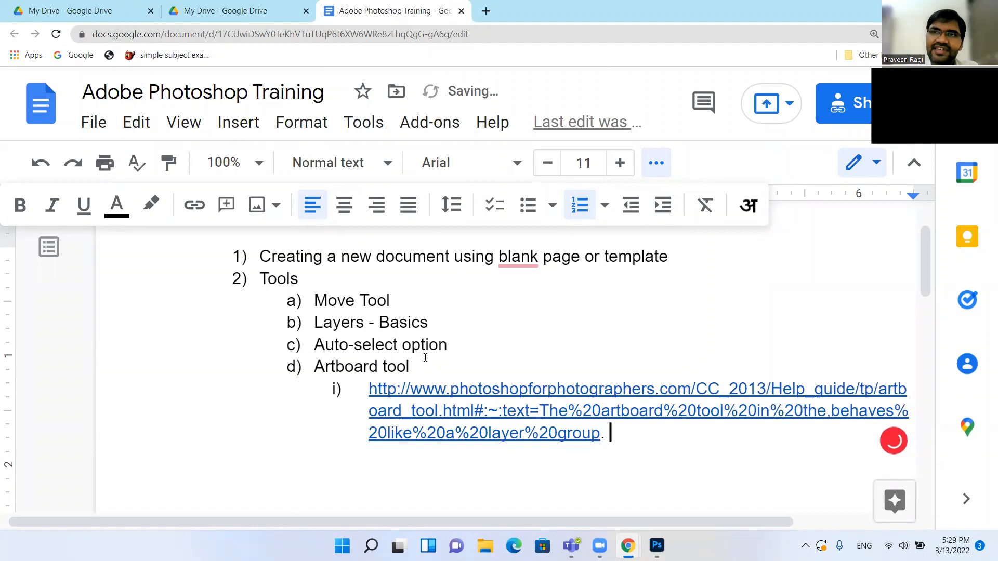